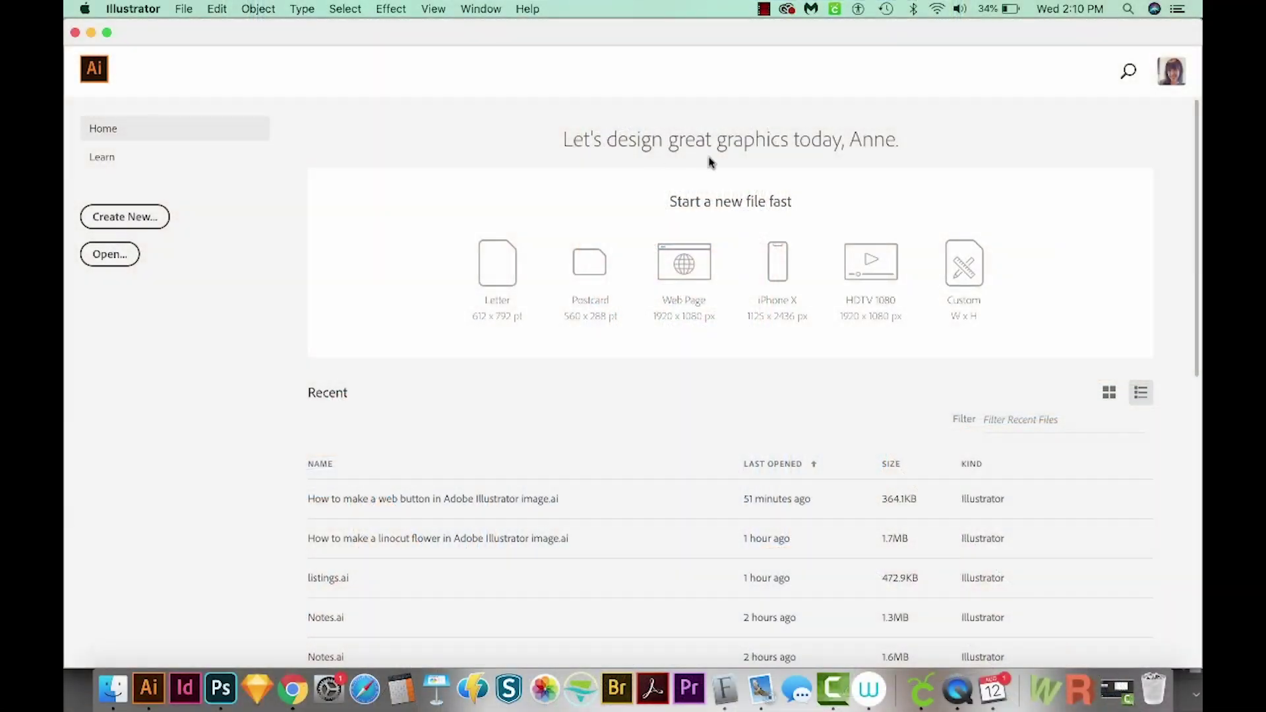
# Step: Start a new Letter-size (612 x 792 pt) document from the Print presets
pyautogui.click(136, 215)
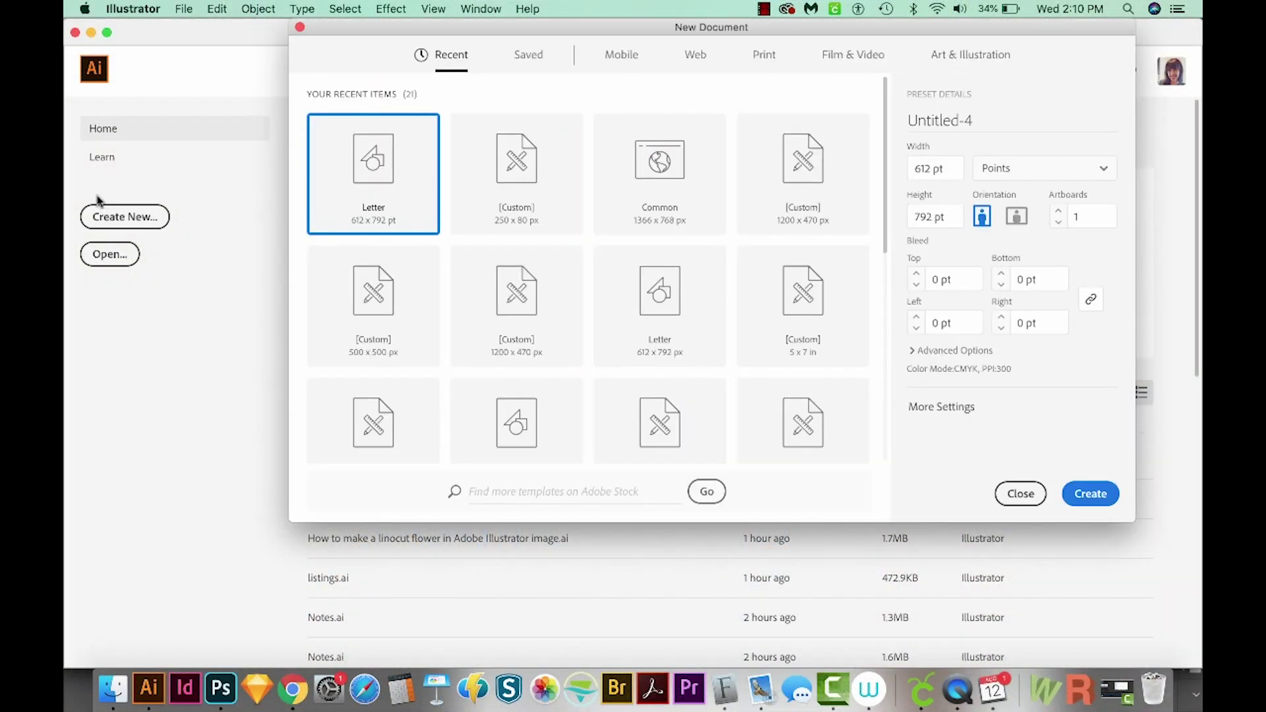
pyautogui.click(763, 54)
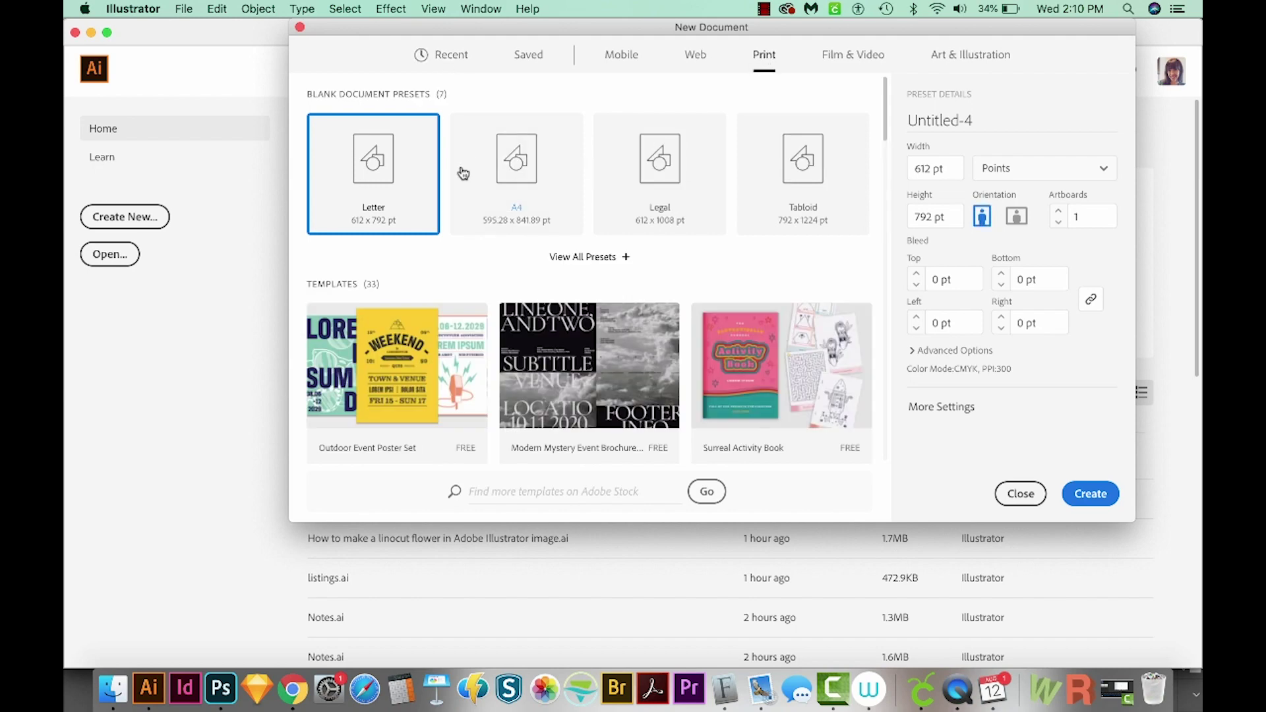
pyautogui.click(1091, 493)
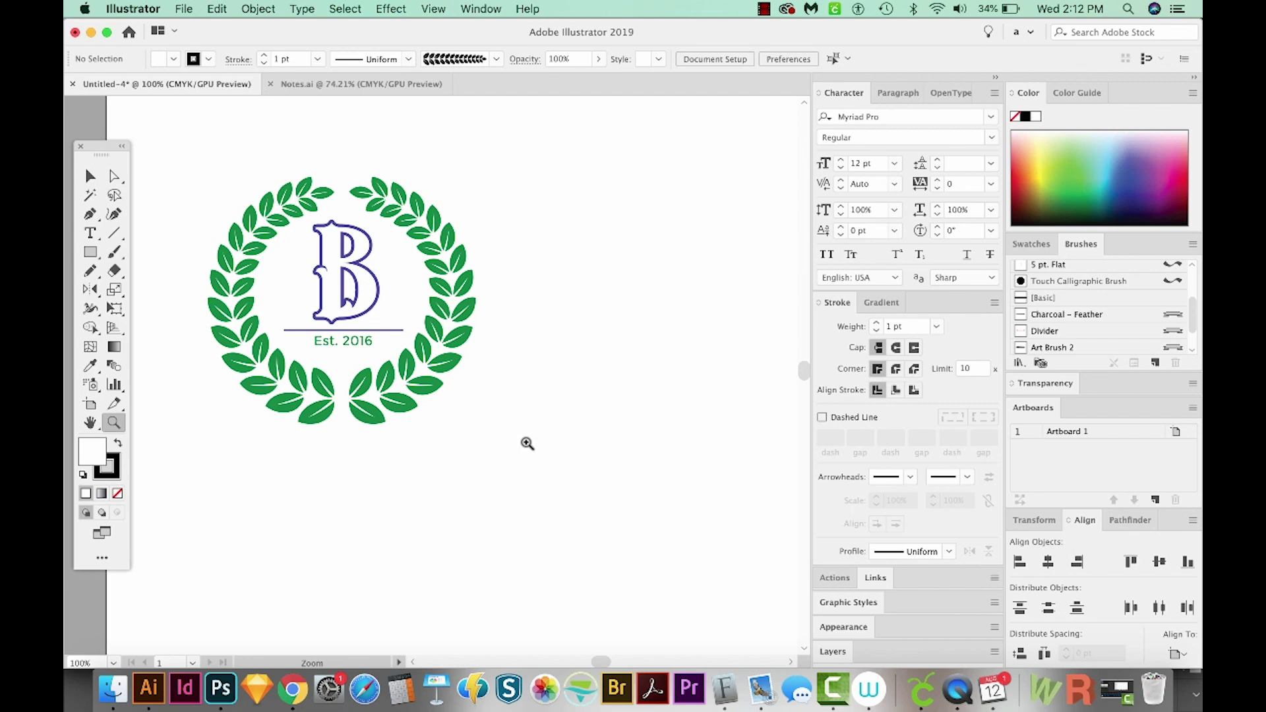
# Step: Toggle the wreath logo into Outline view and back to full-colour Preview
pyautogui.press('super+y')
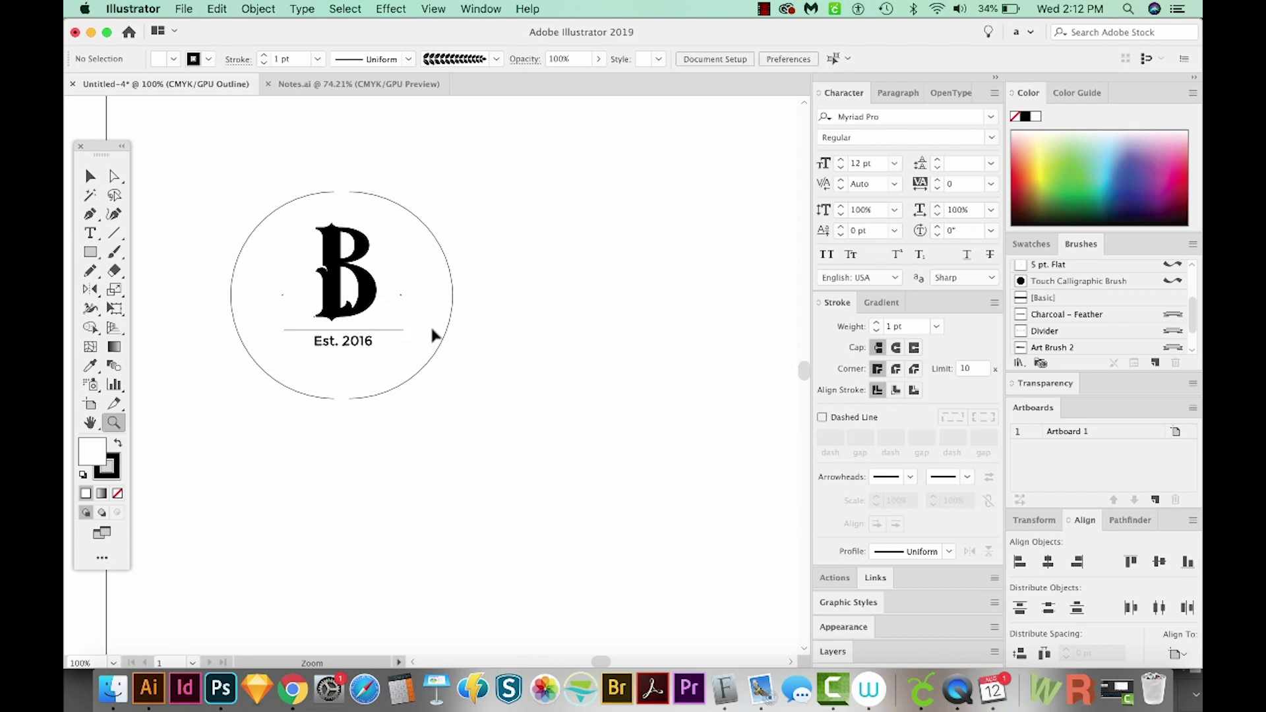
pyautogui.hotkey('ctrl', 'y')
# Step: Fit the artboard in view and select the whole wreath logo group
pyautogui.hotkey('ctrl', 'a')
pyautogui.hotkey('ctrl', '0')
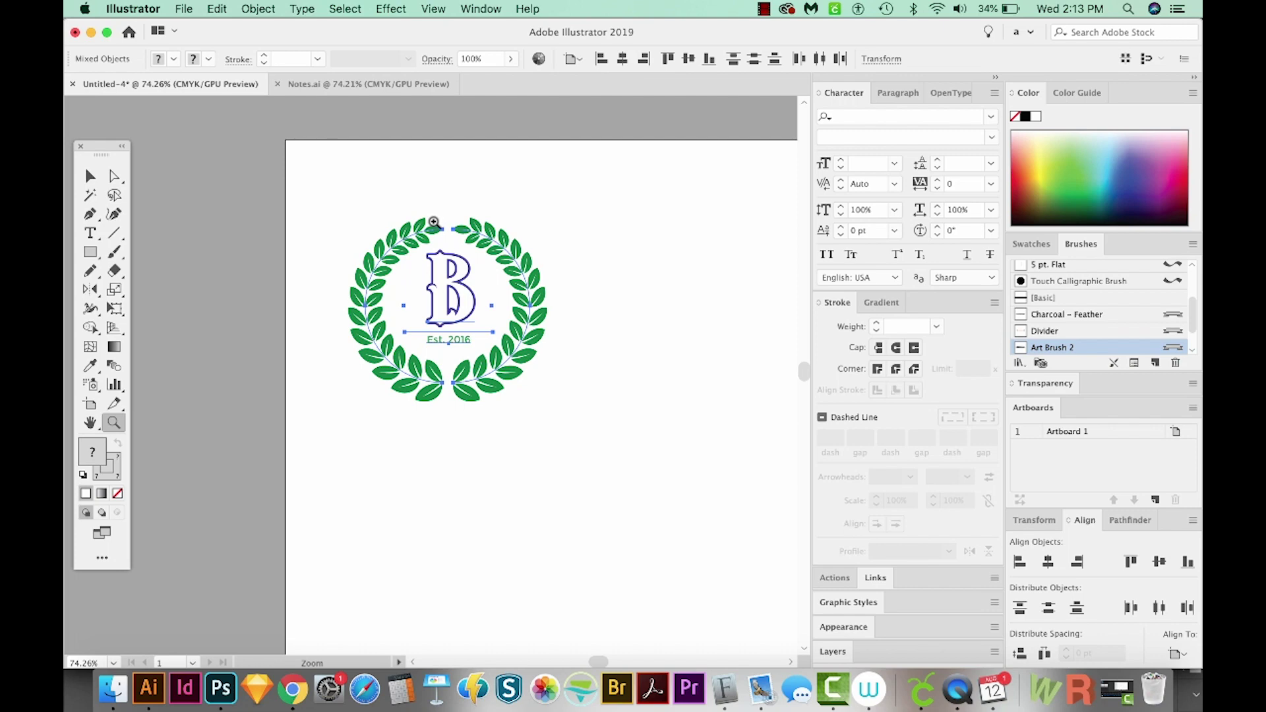
pyautogui.press('v')
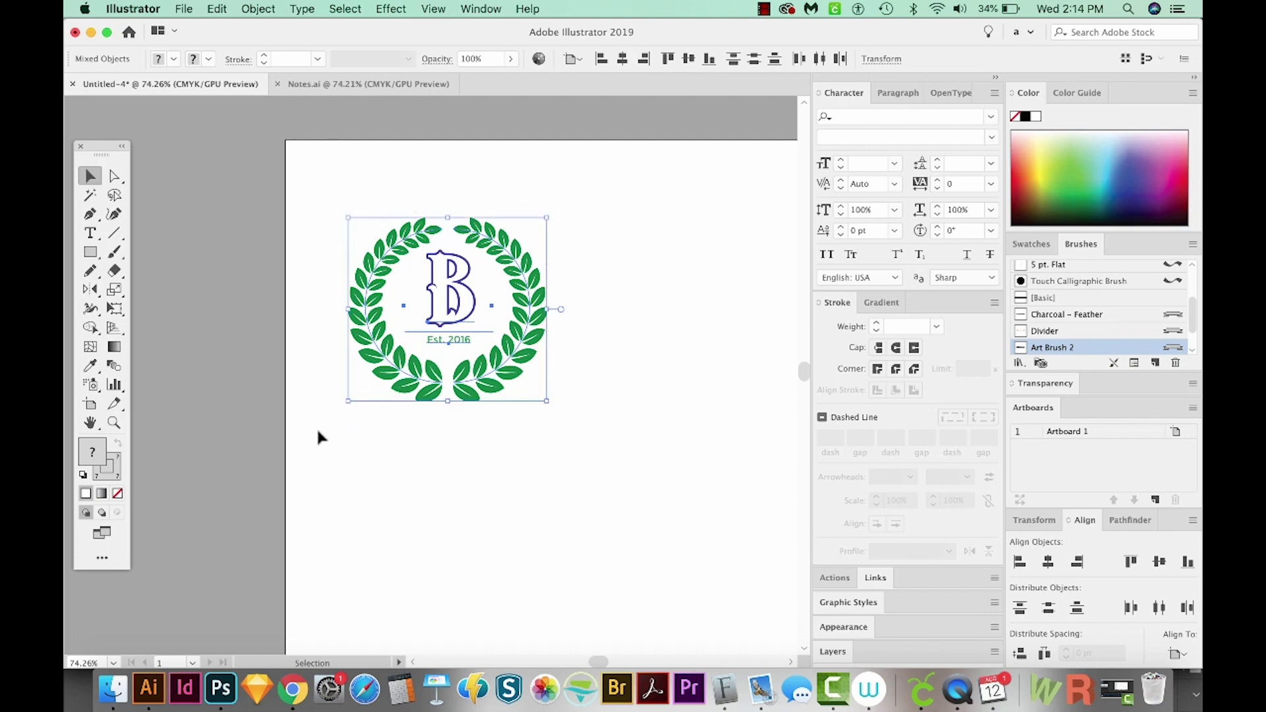
pyautogui.click(357, 399)
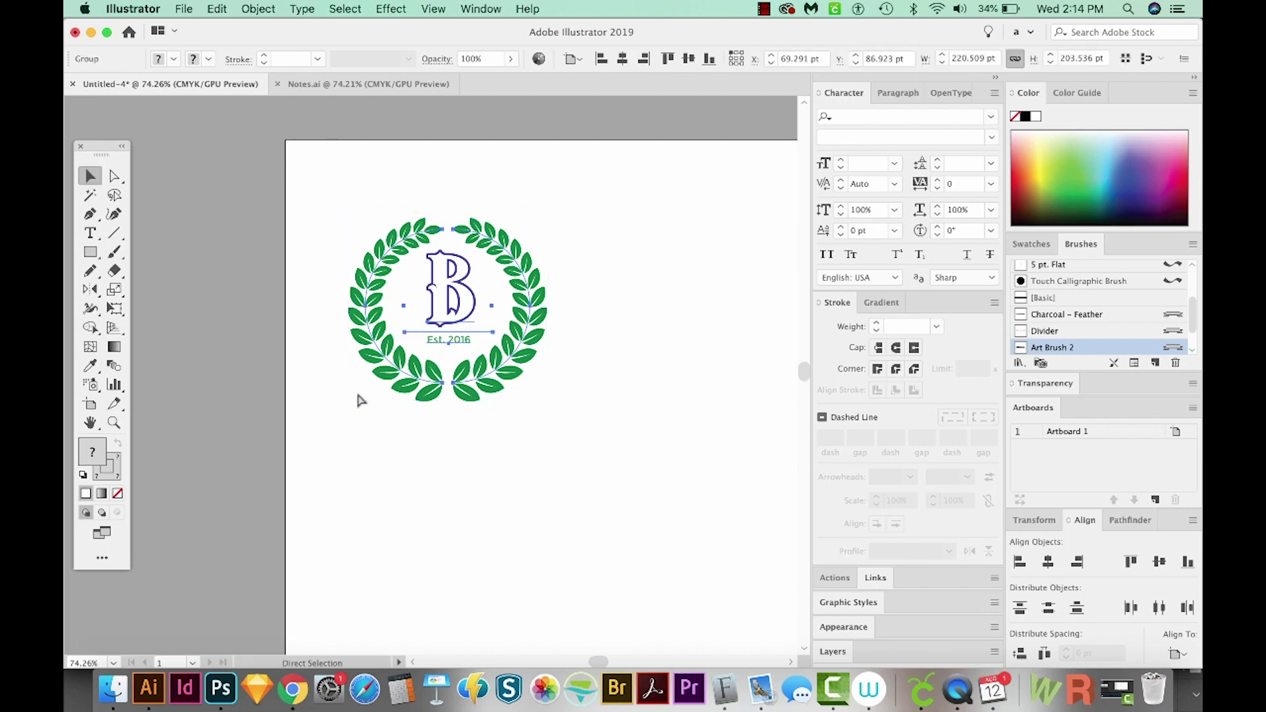
pyautogui.click(411, 387)
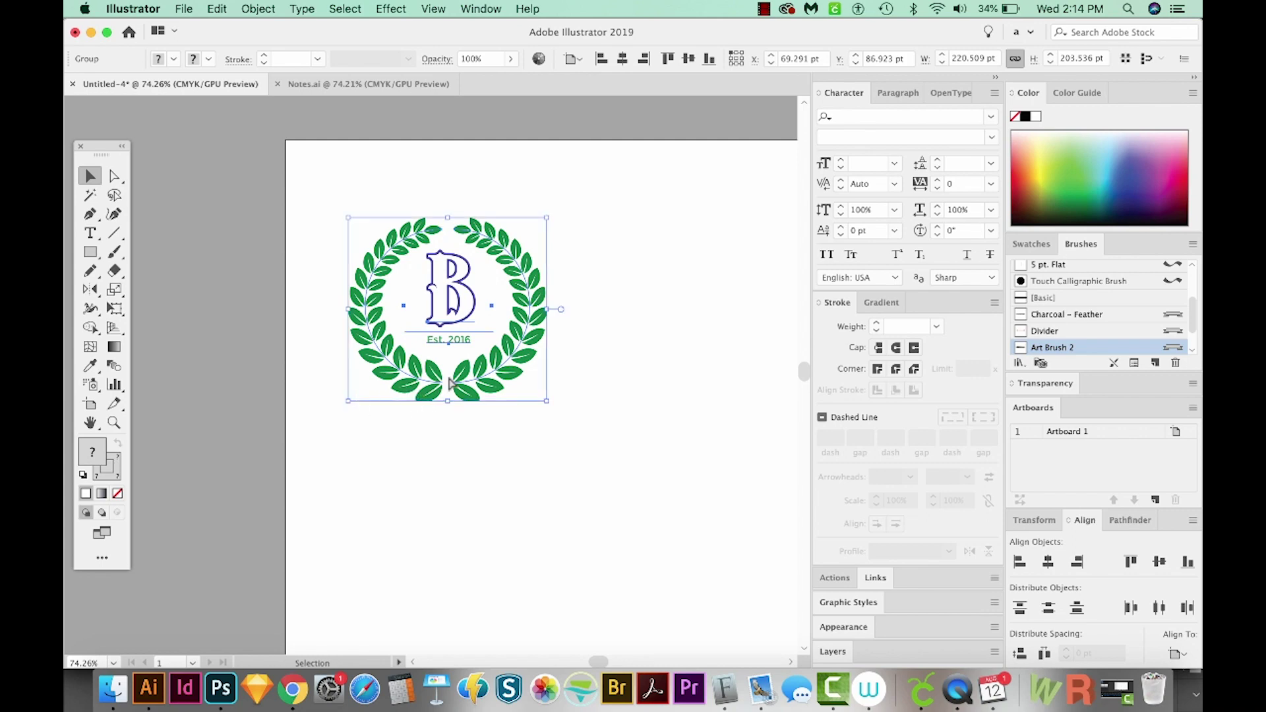
pyautogui.click(445, 384)
# Step: Delete the wreath logo artwork, then undo to restore it
pyautogui.press('super')
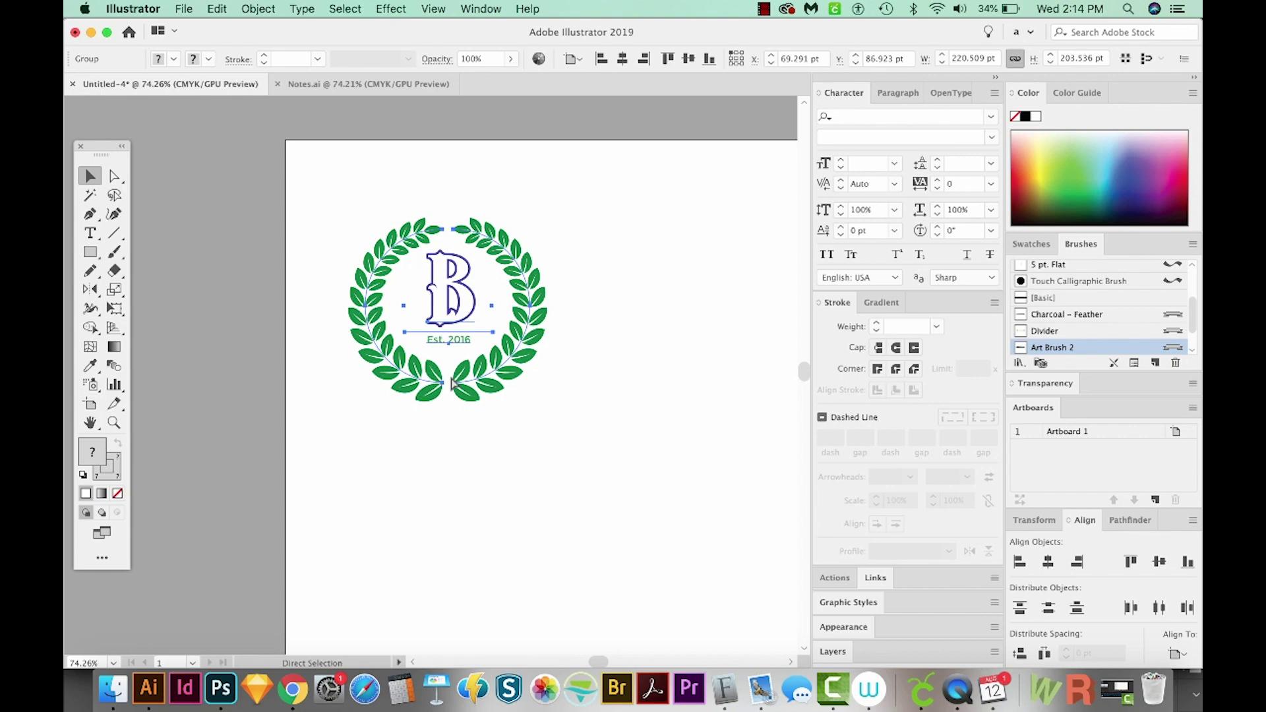
pyautogui.press('Delete')
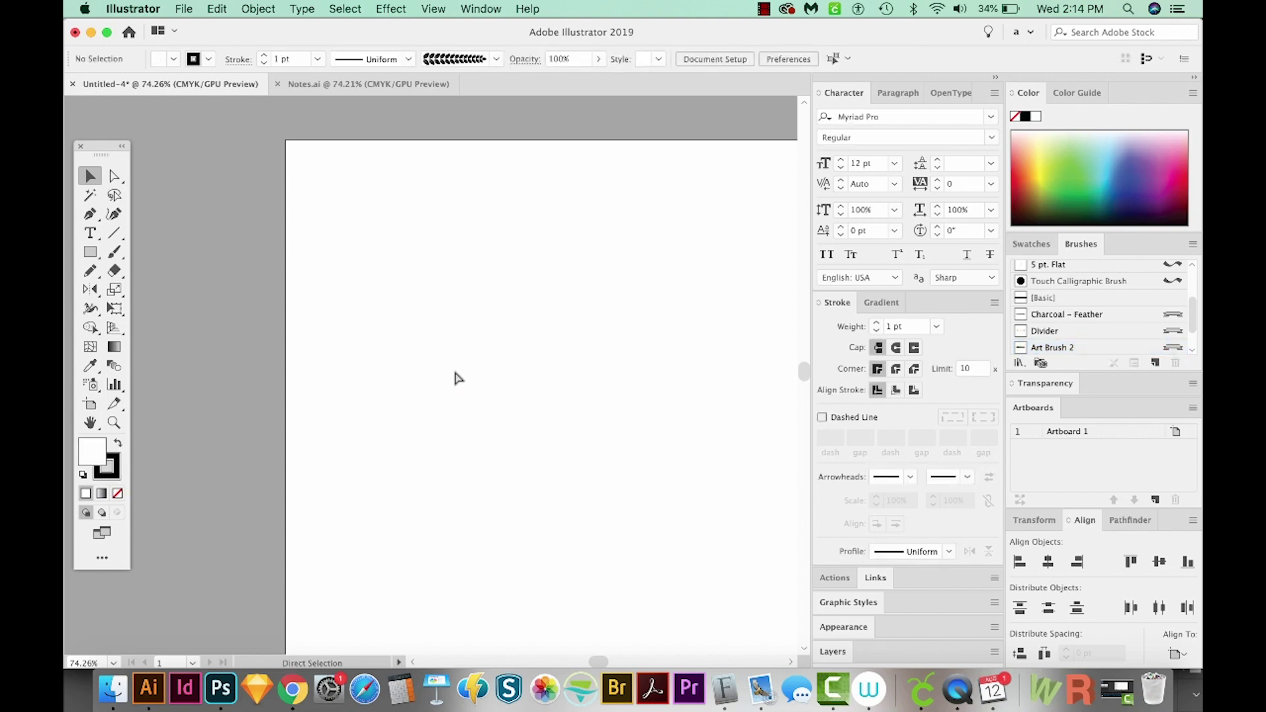
pyautogui.press('super+z')
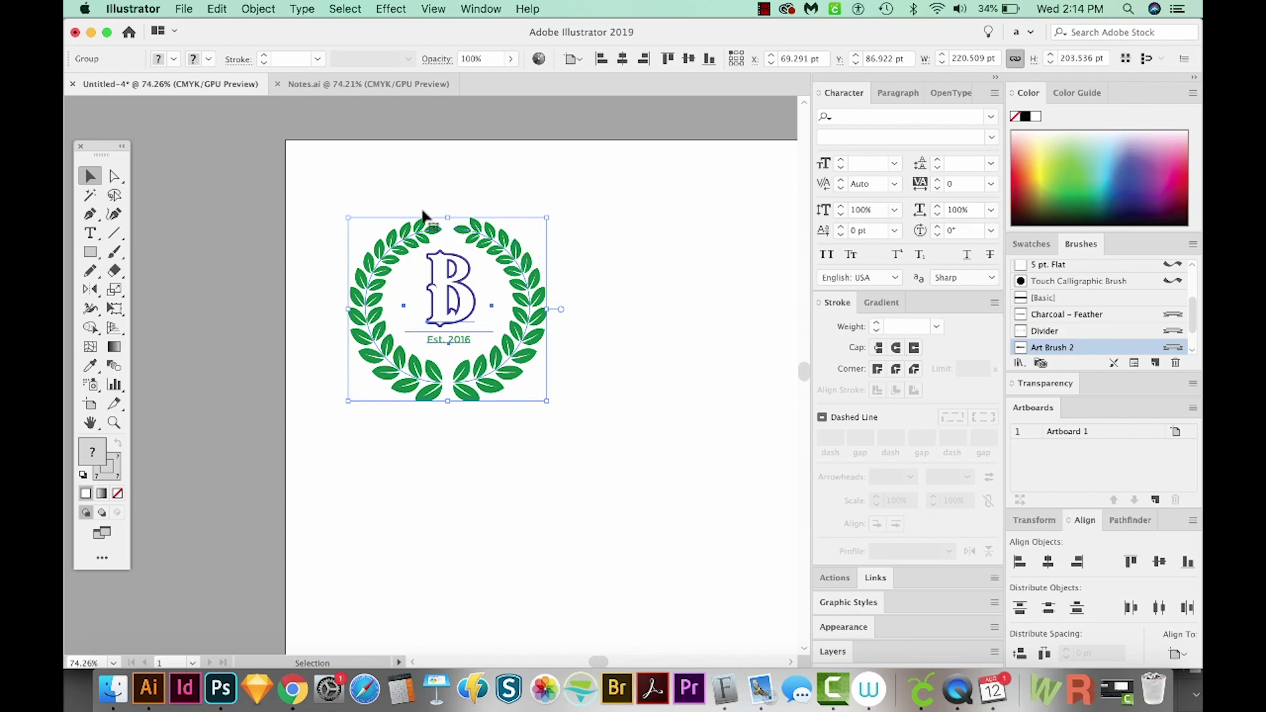
# Step: Expand the wreath's brush appearance, then expand its object, fill and stroke
pyautogui.click(259, 10)
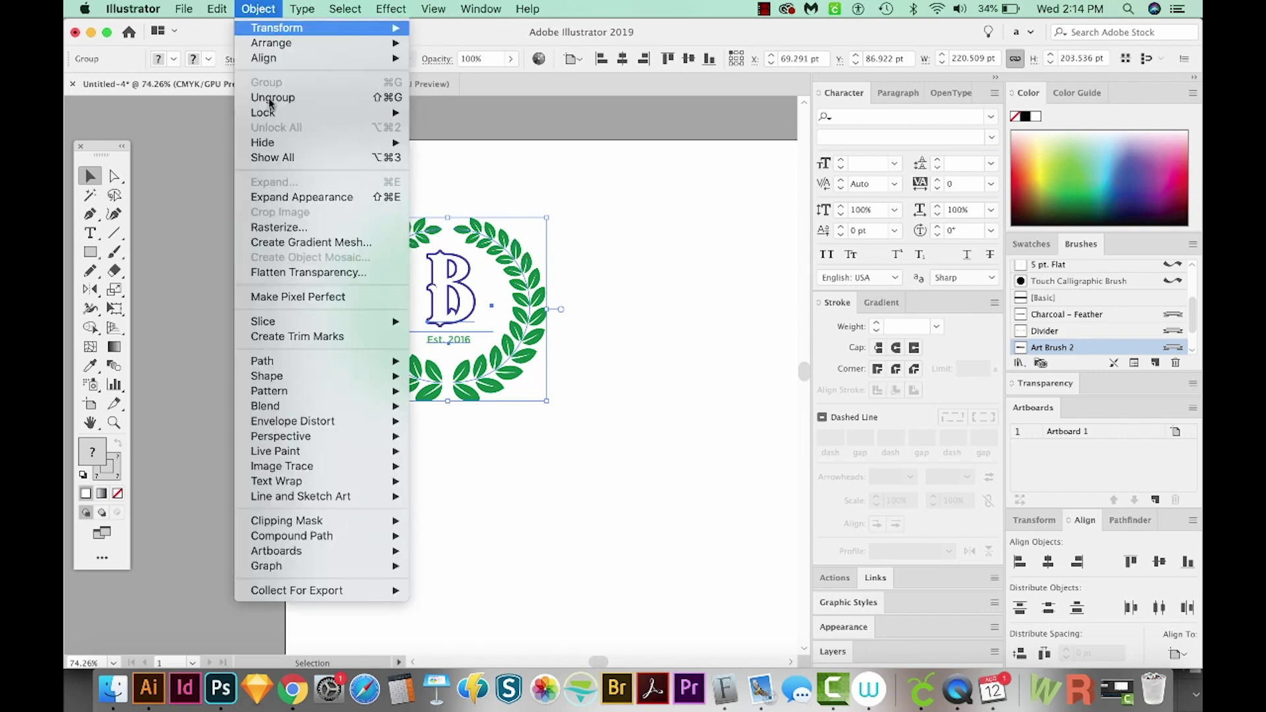
pyautogui.click(323, 203)
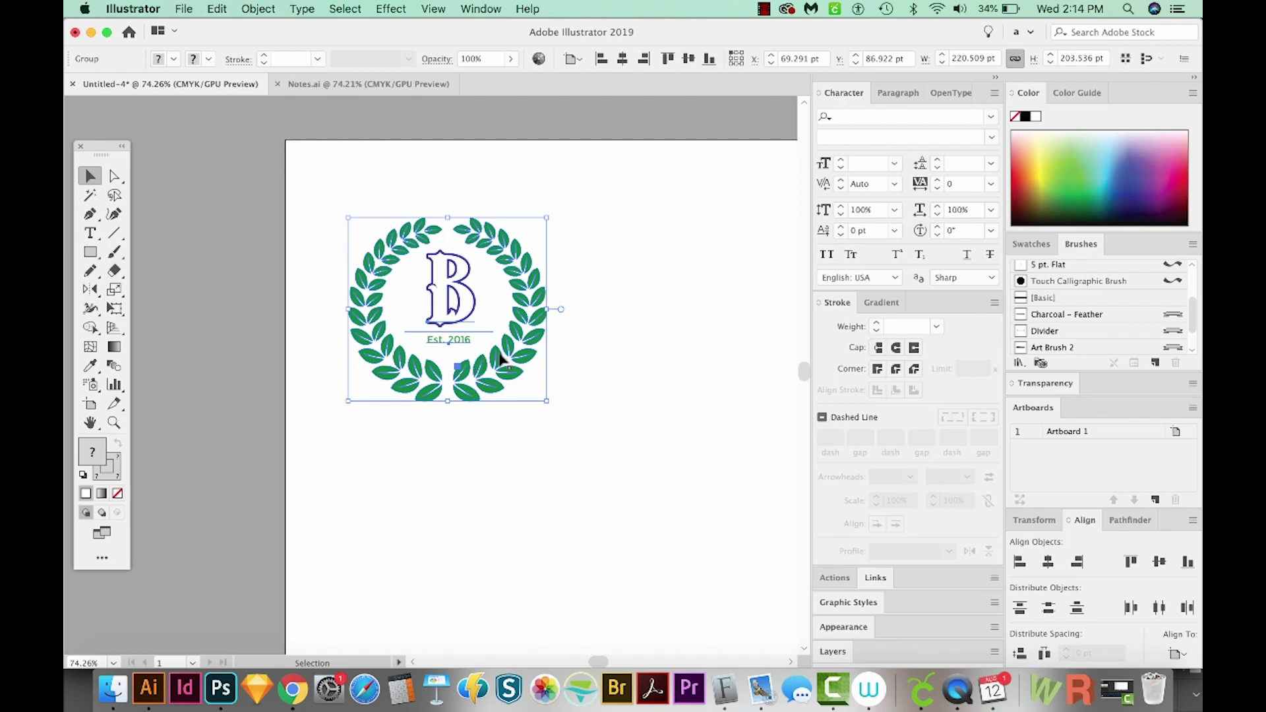
pyautogui.click(258, 9)
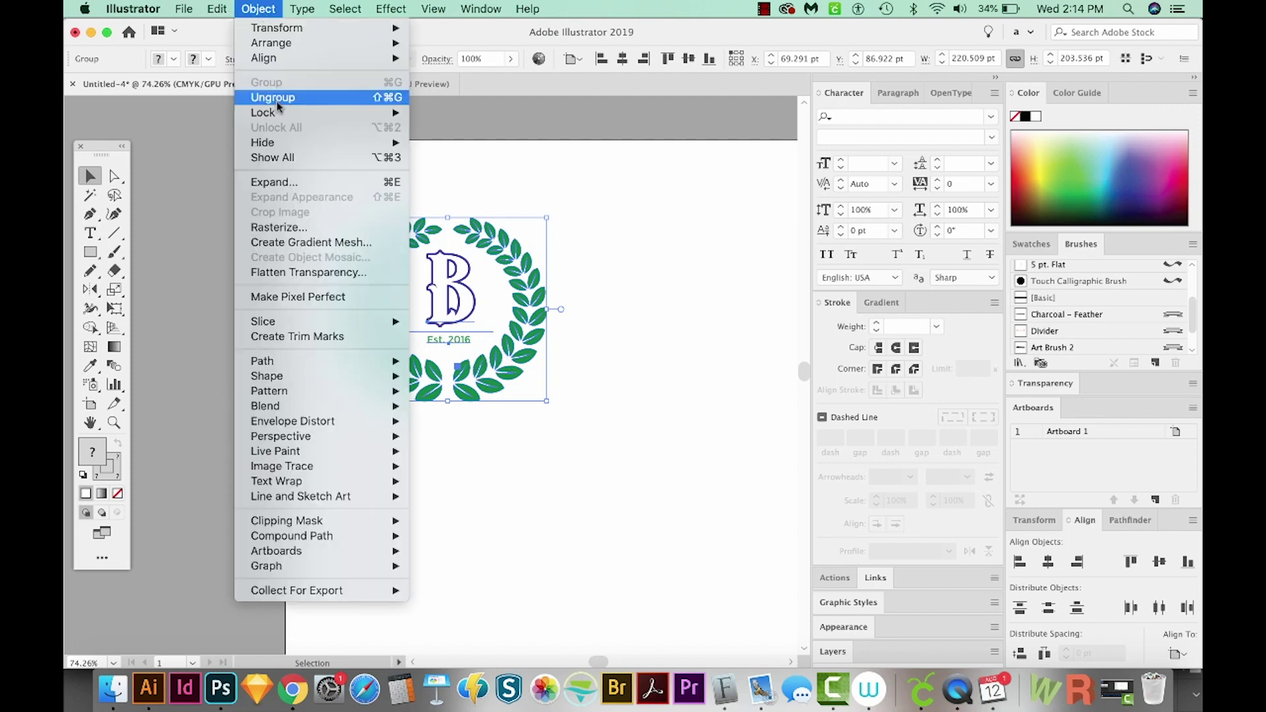
pyautogui.click(285, 184)
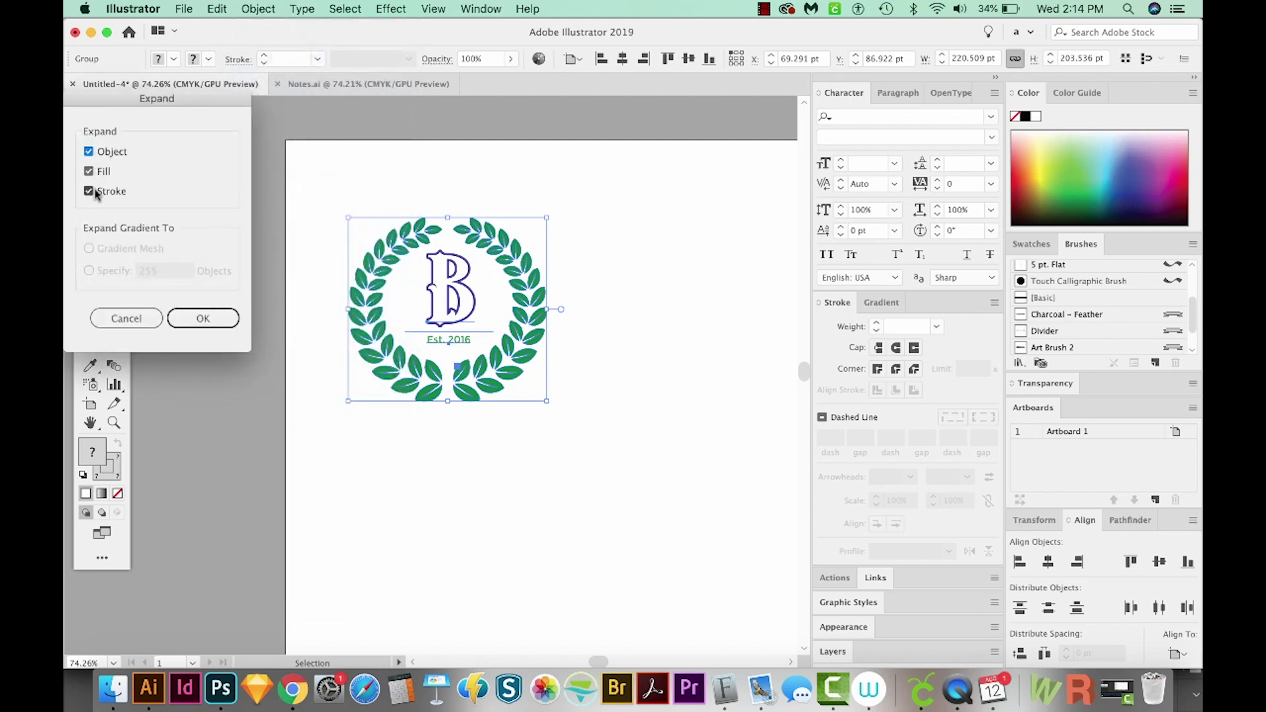
pyautogui.click(205, 318)
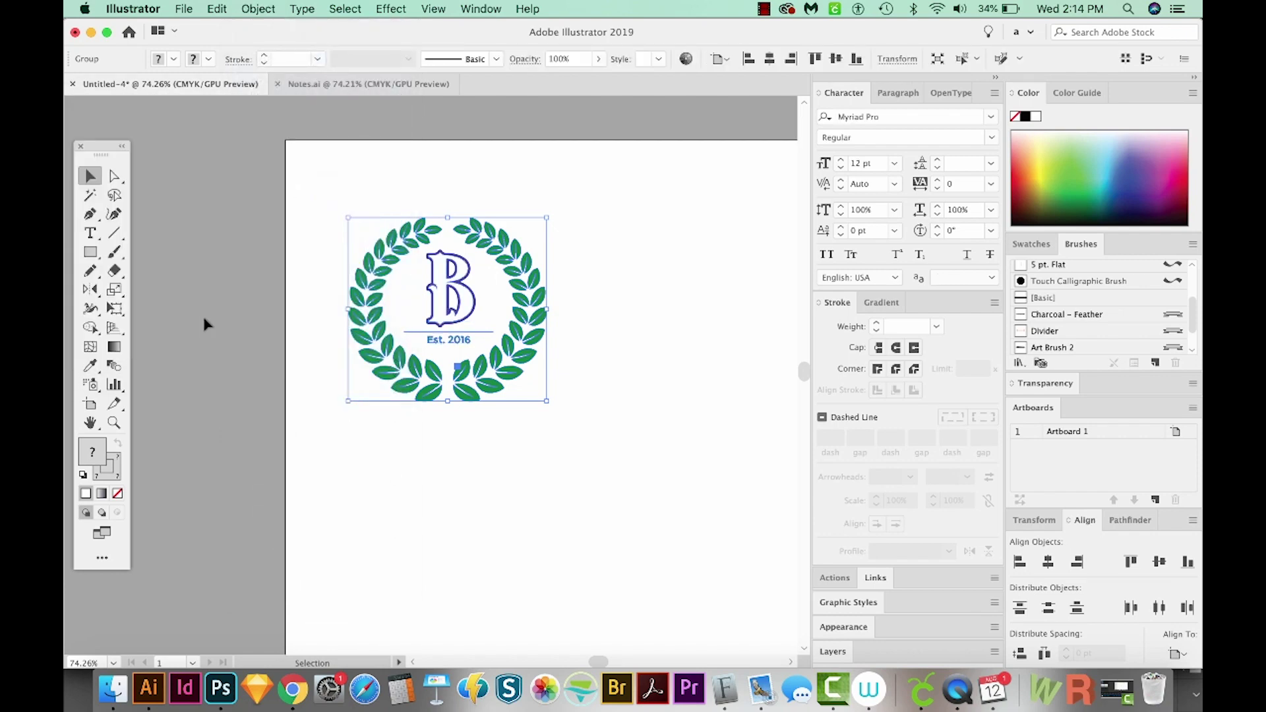
# Step: Zoom in on the logo and expand the B letterform into paths
pyautogui.press('z')
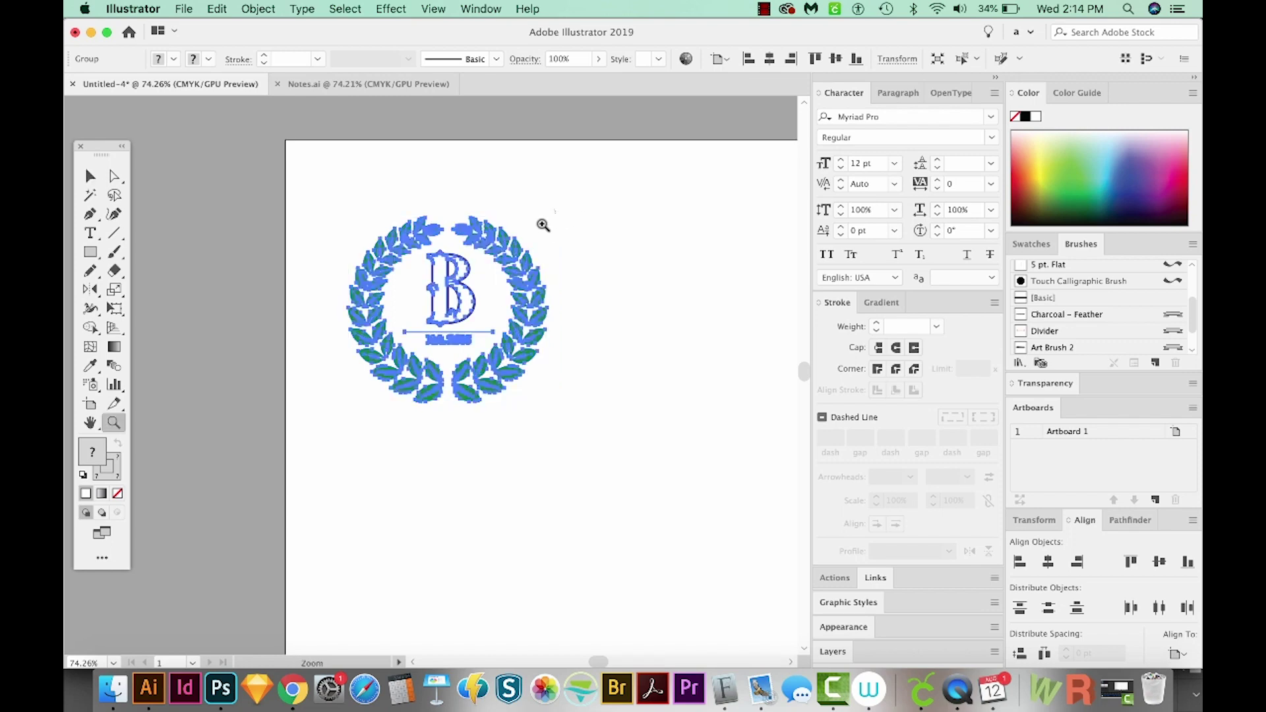
pyautogui.moveTo(544, 225); pyautogui.dragTo(352, 400)
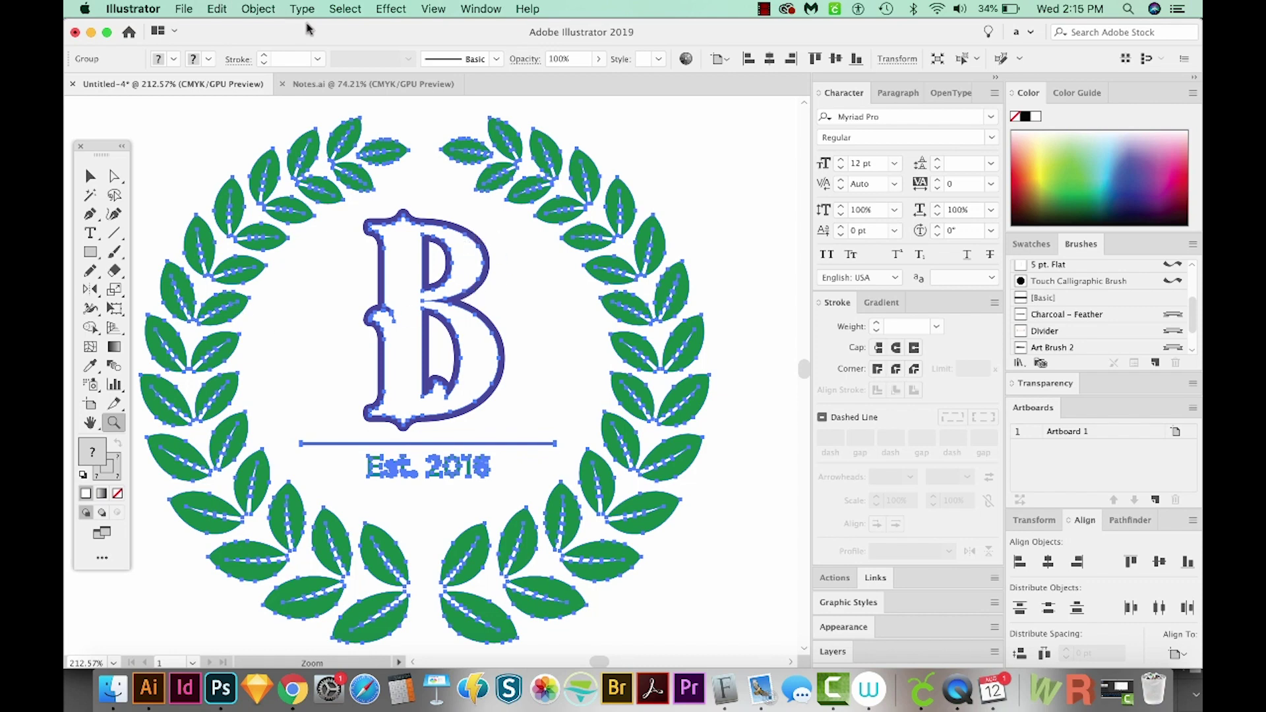
pyautogui.click(259, 8)
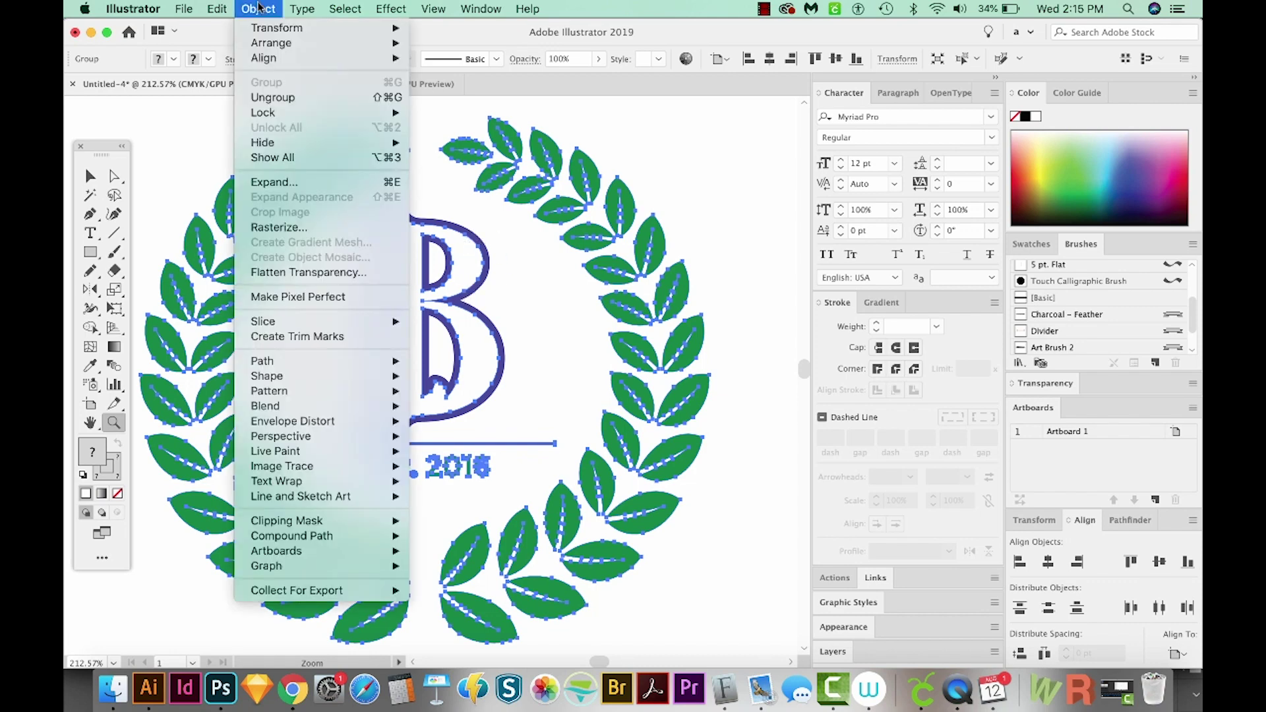
pyautogui.click(277, 182)
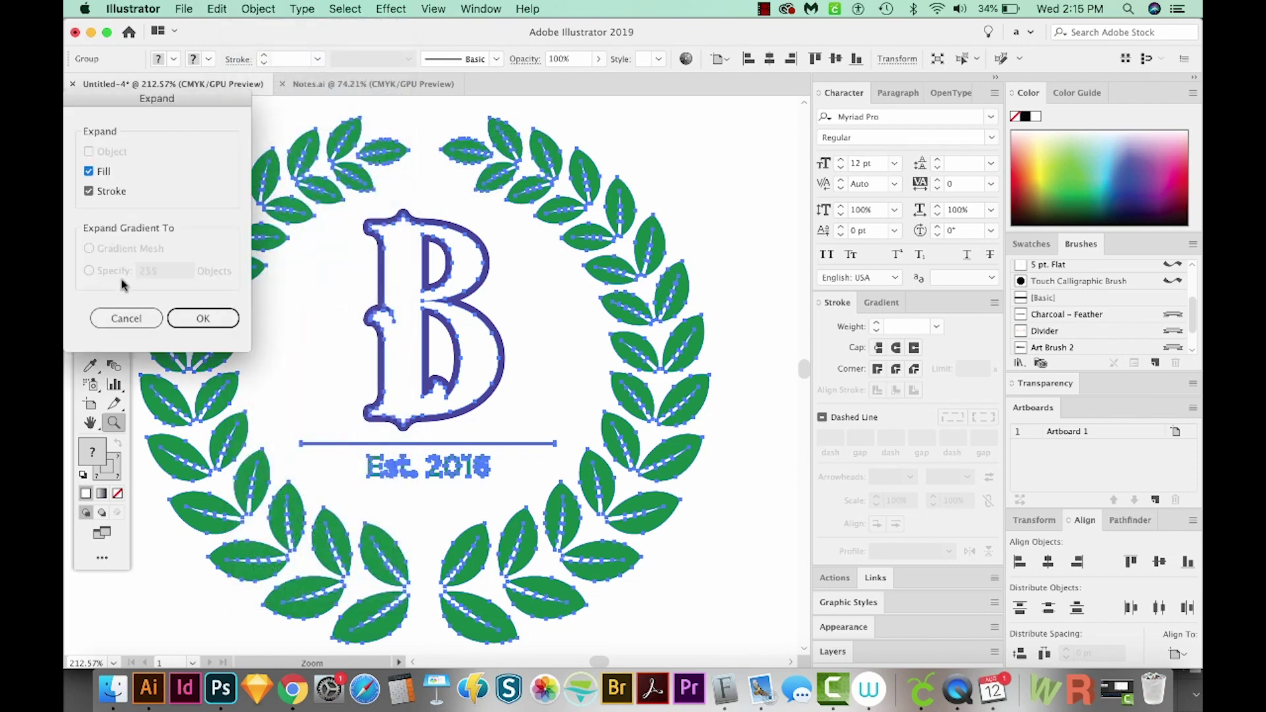
pyautogui.click(218, 319)
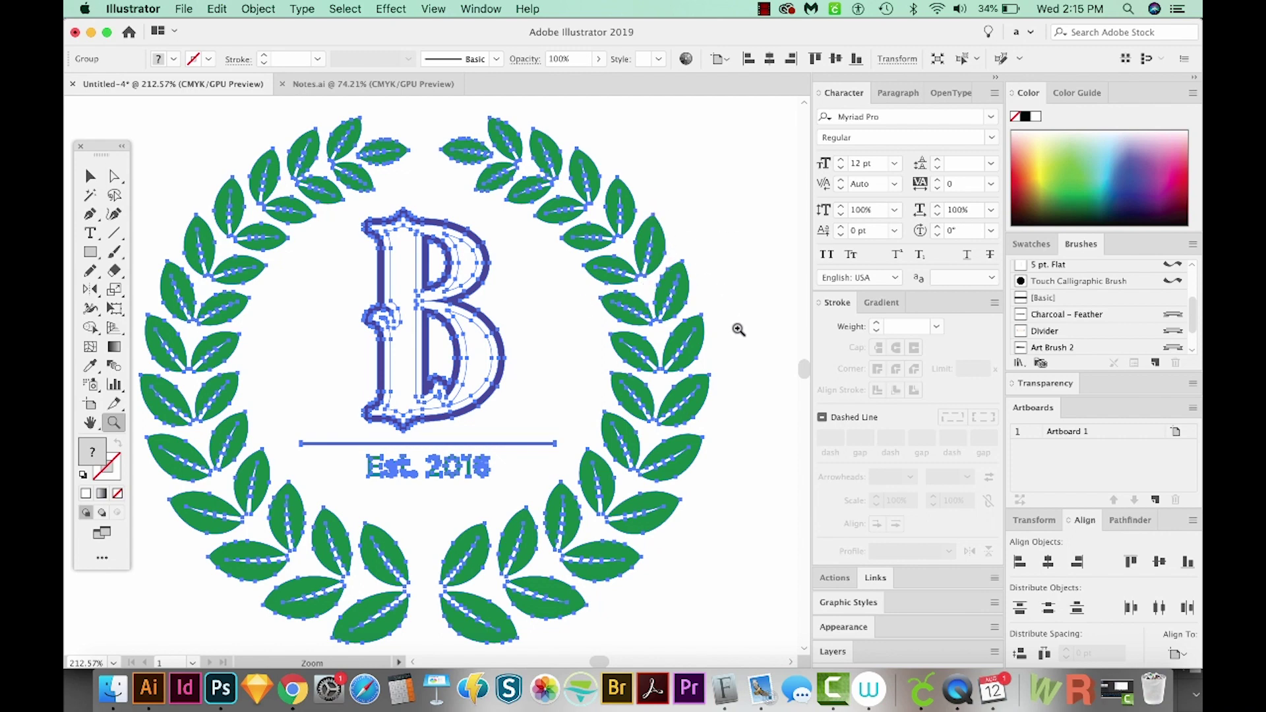
# Step: Unite all the logo artwork into one shape and zoom out to 150%
pyautogui.click(1131, 519)
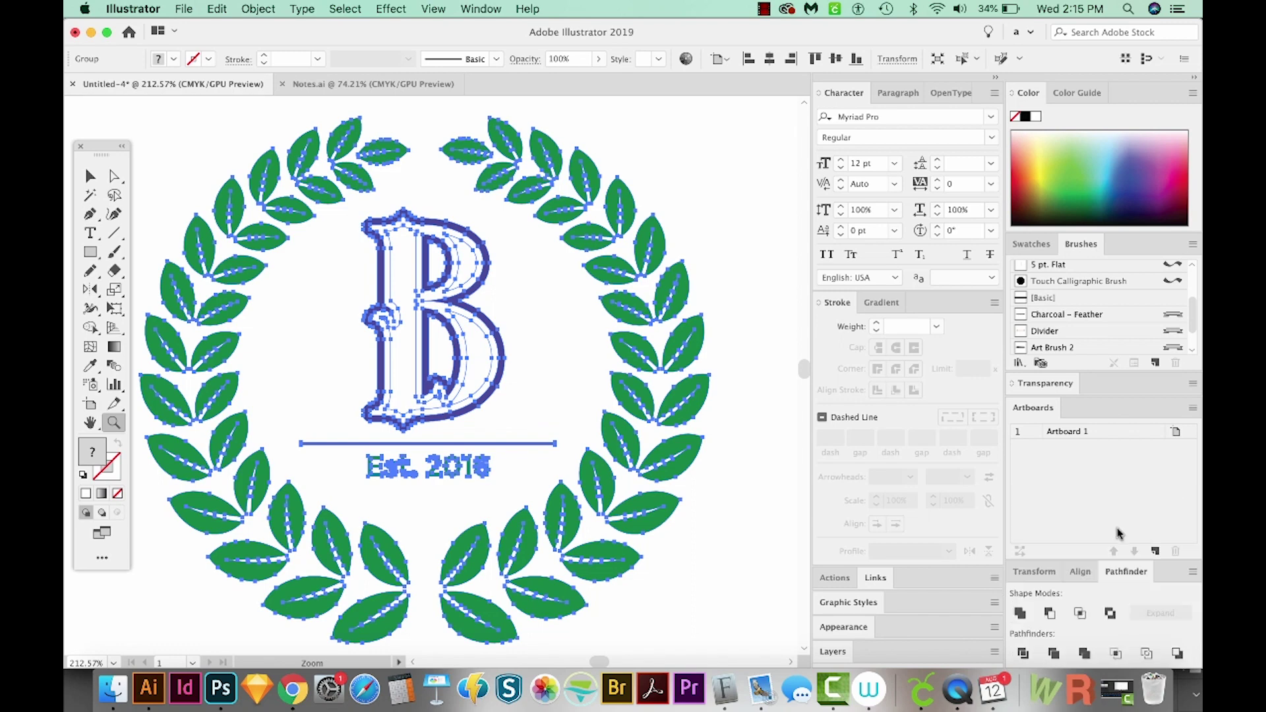
pyautogui.click(1020, 615)
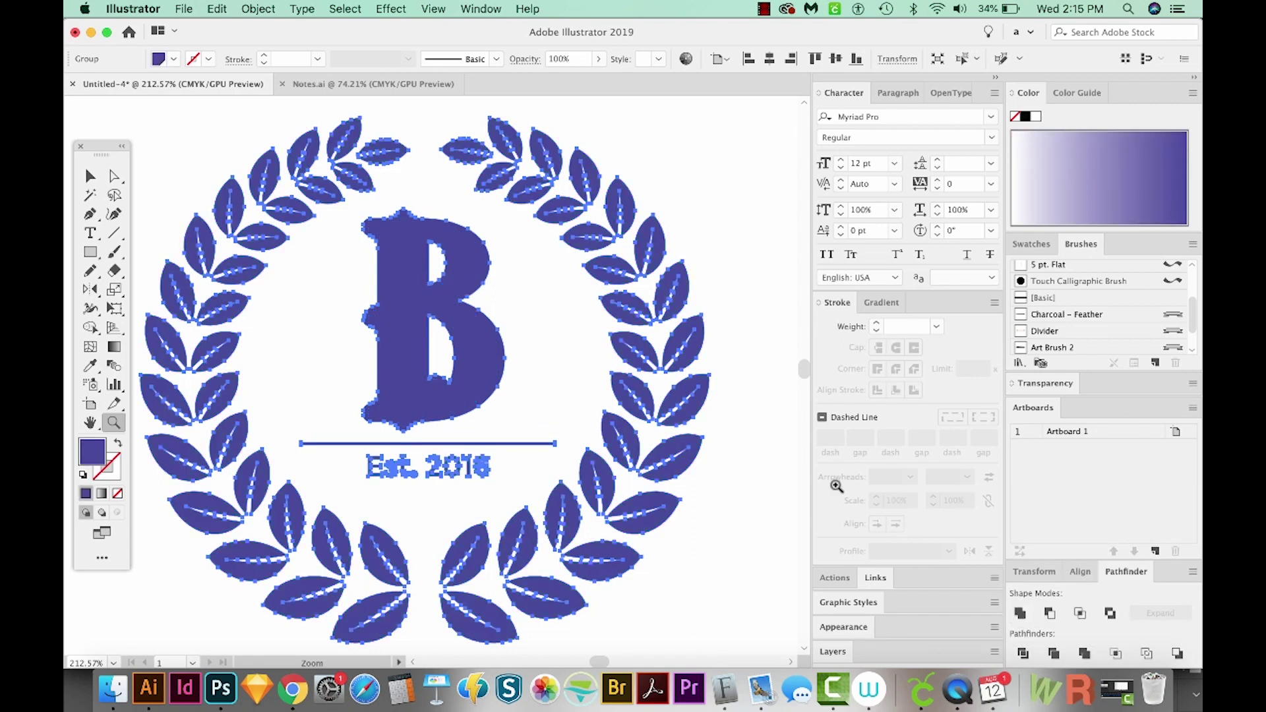
pyautogui.press('super+minus')
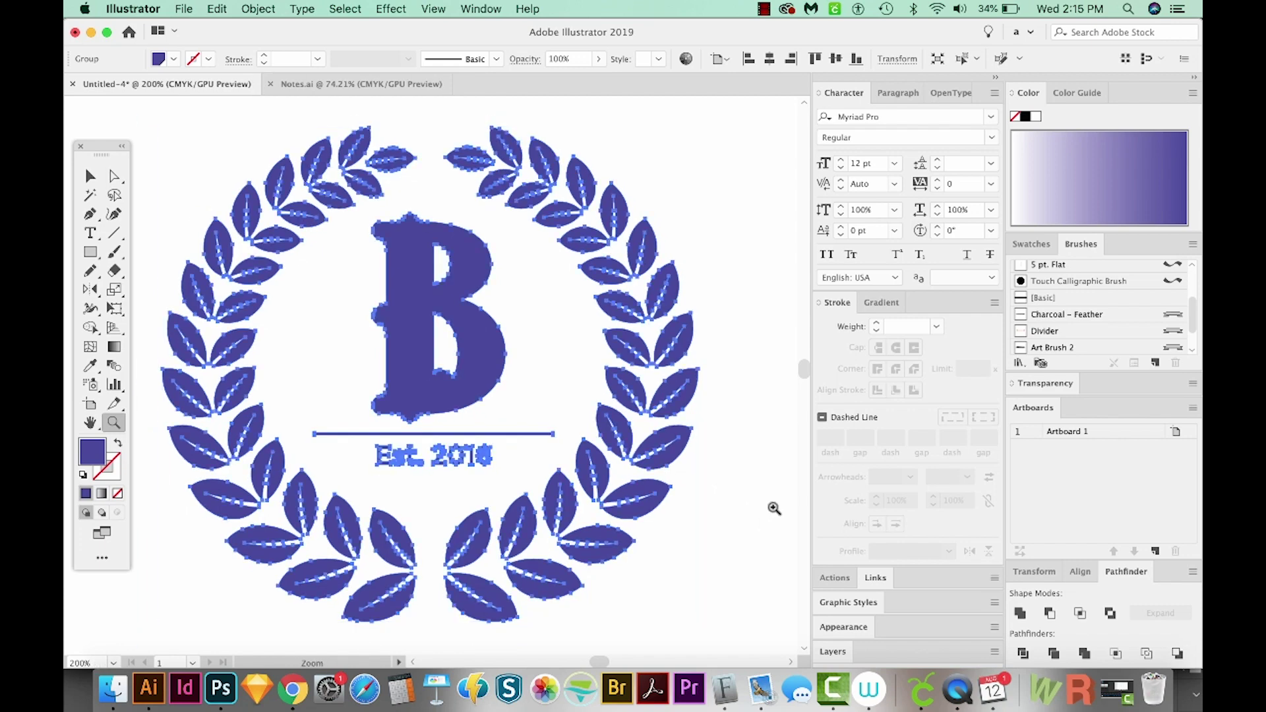
pyautogui.press('super+minus')
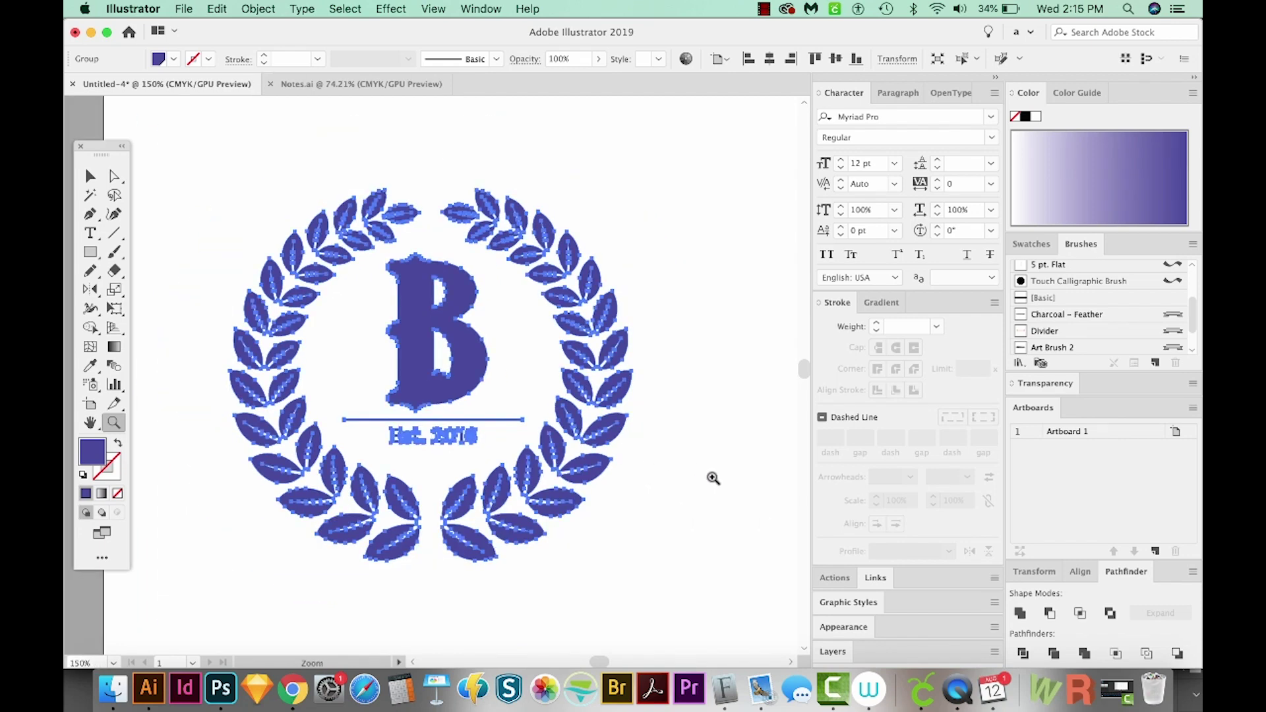
# Step: Move the stroke below the fill in the Appearance panel's Contents
pyautogui.click(843, 628)
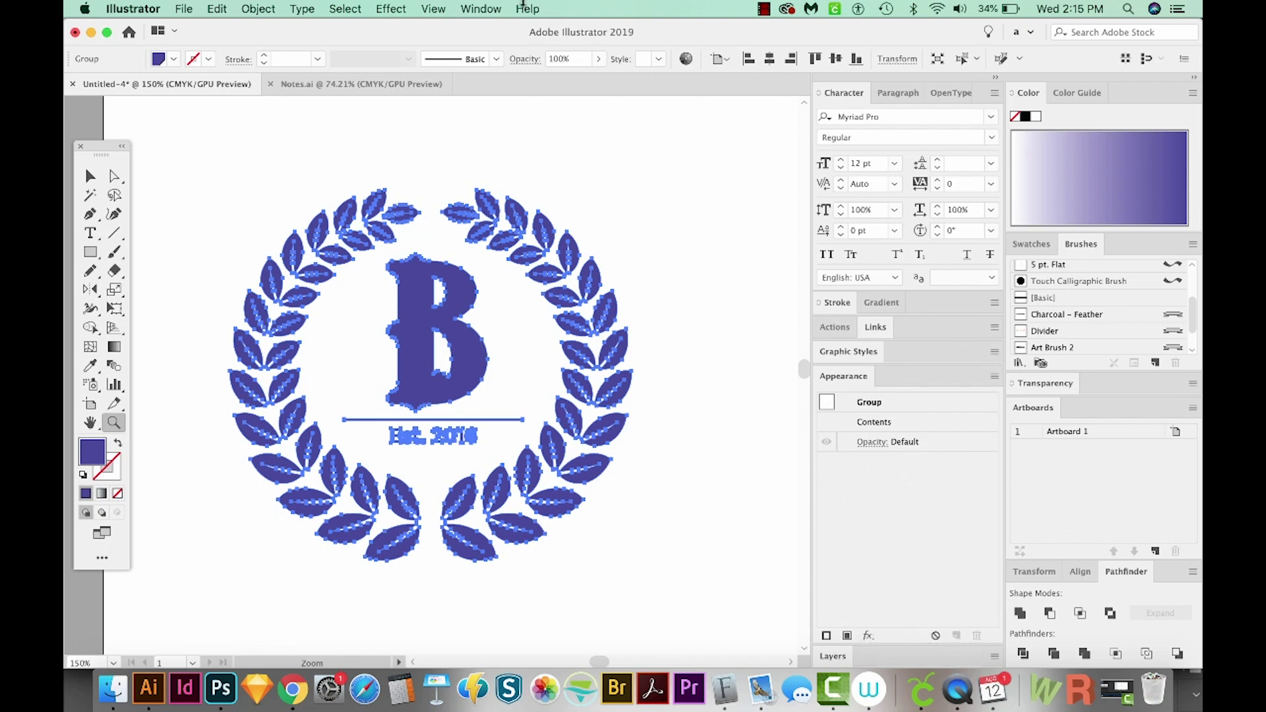
pyautogui.click(489, 13)
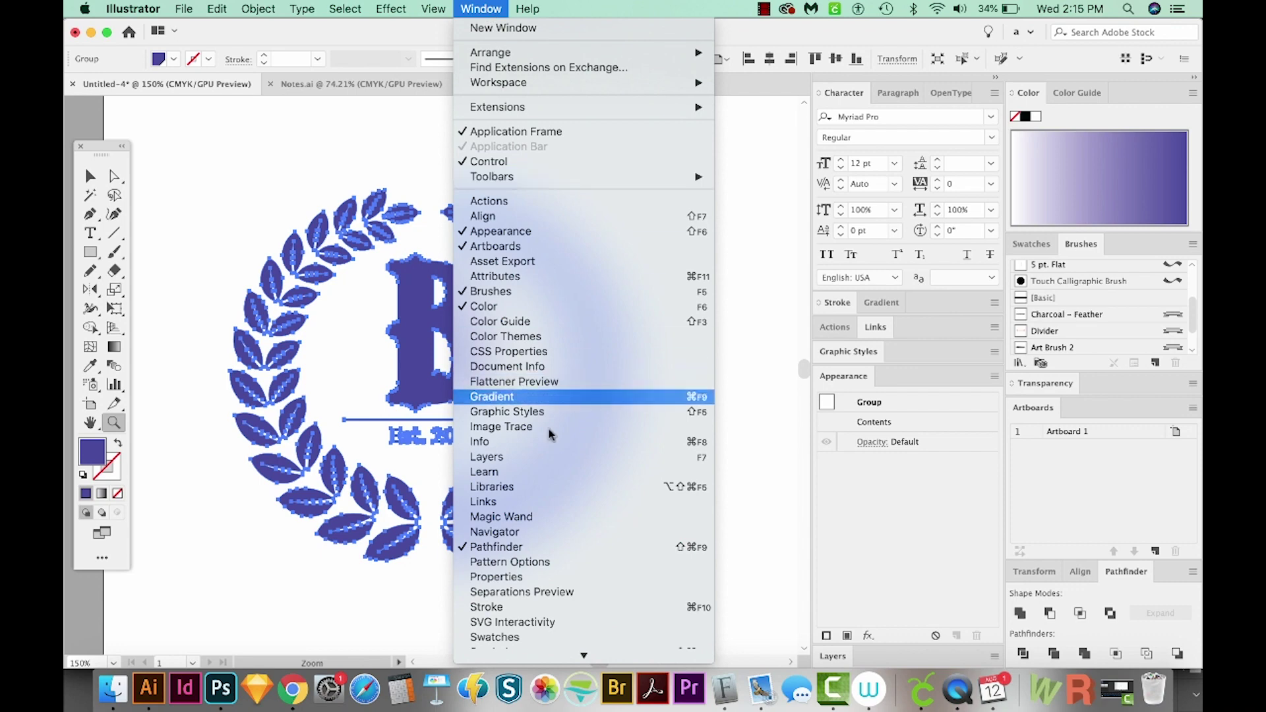
pyautogui.click(910, 526)
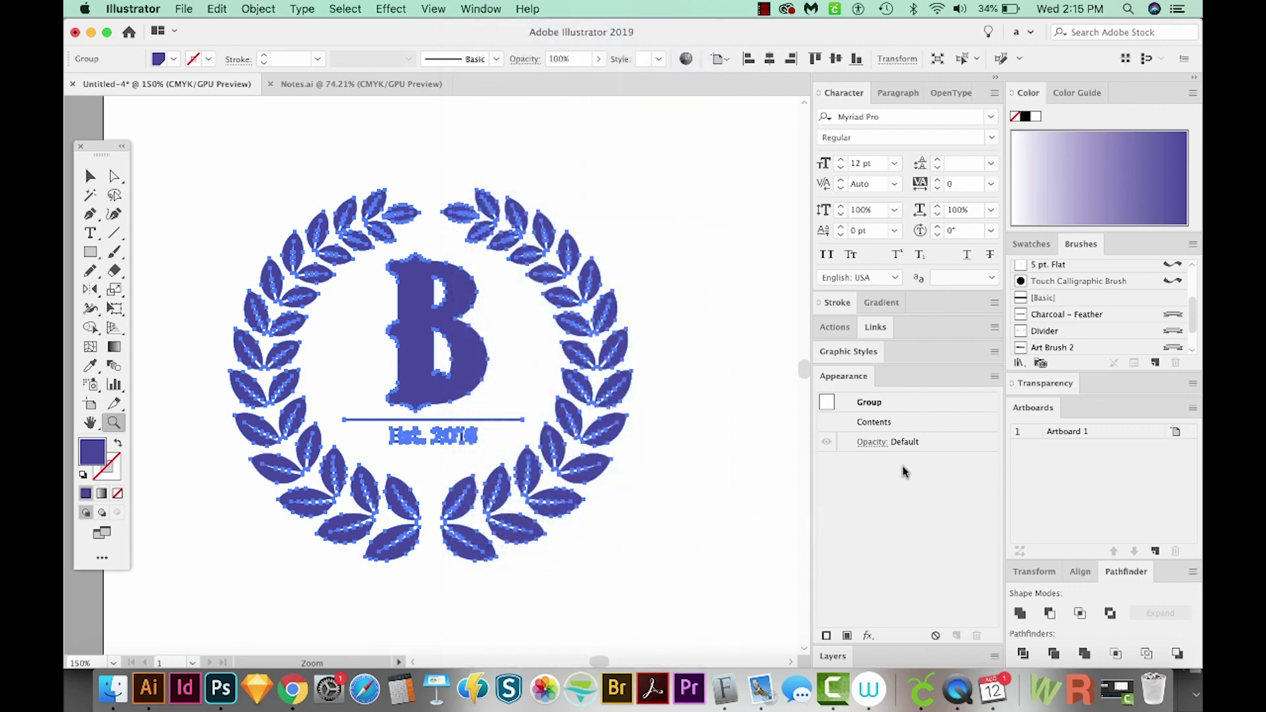
pyautogui.doubleClick(878, 424)
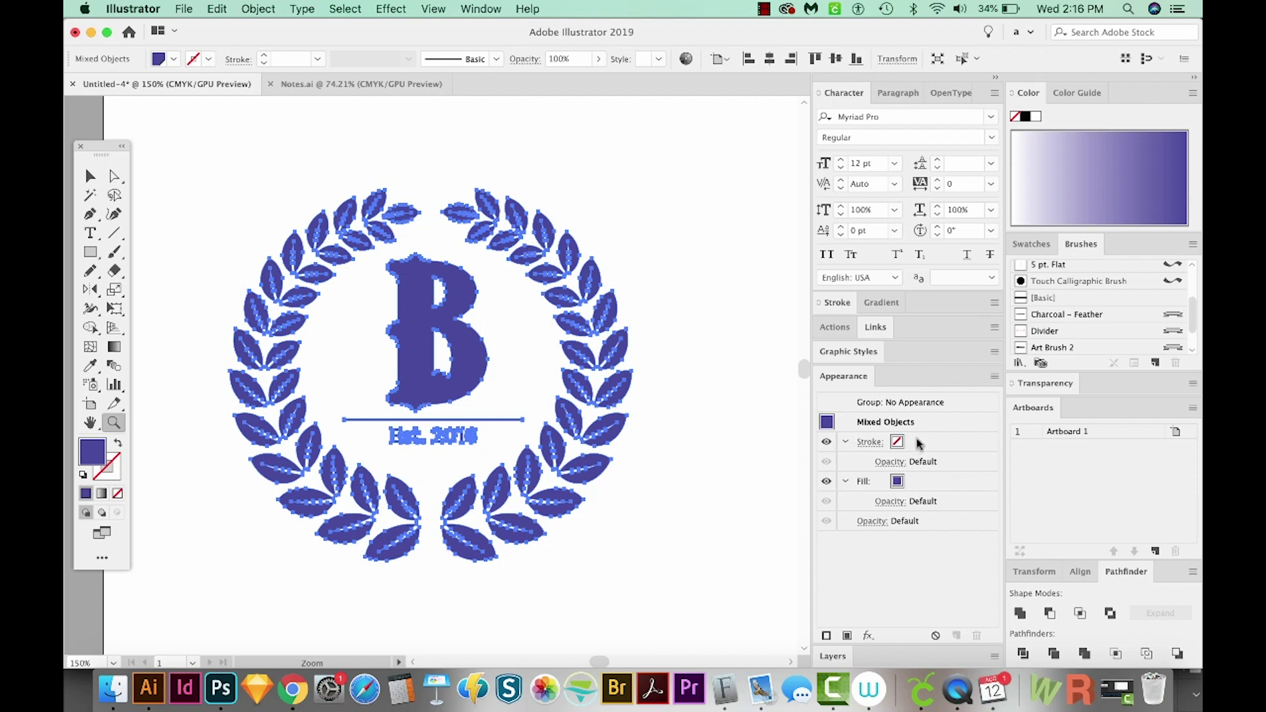
pyautogui.moveTo(917, 443); pyautogui.dragTo(940, 449)
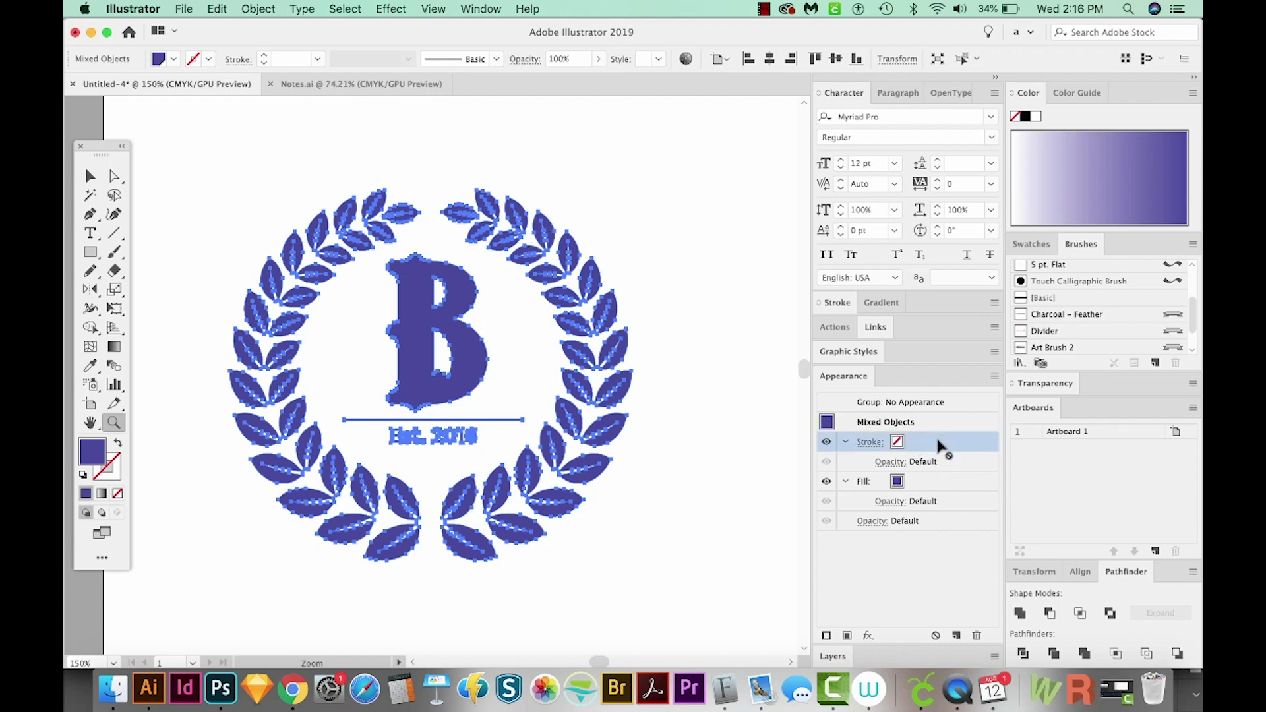
pyautogui.moveTo(934, 476); pyautogui.dragTo(939, 515)
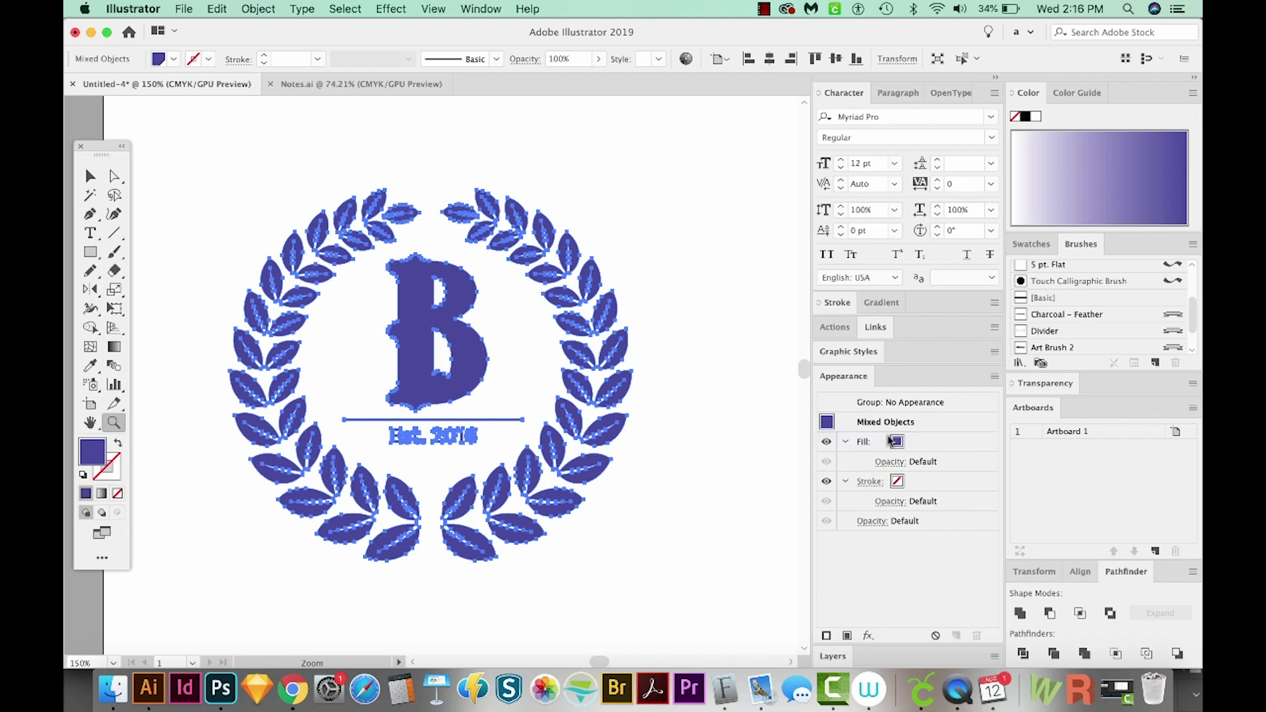
pyautogui.click(918, 483)
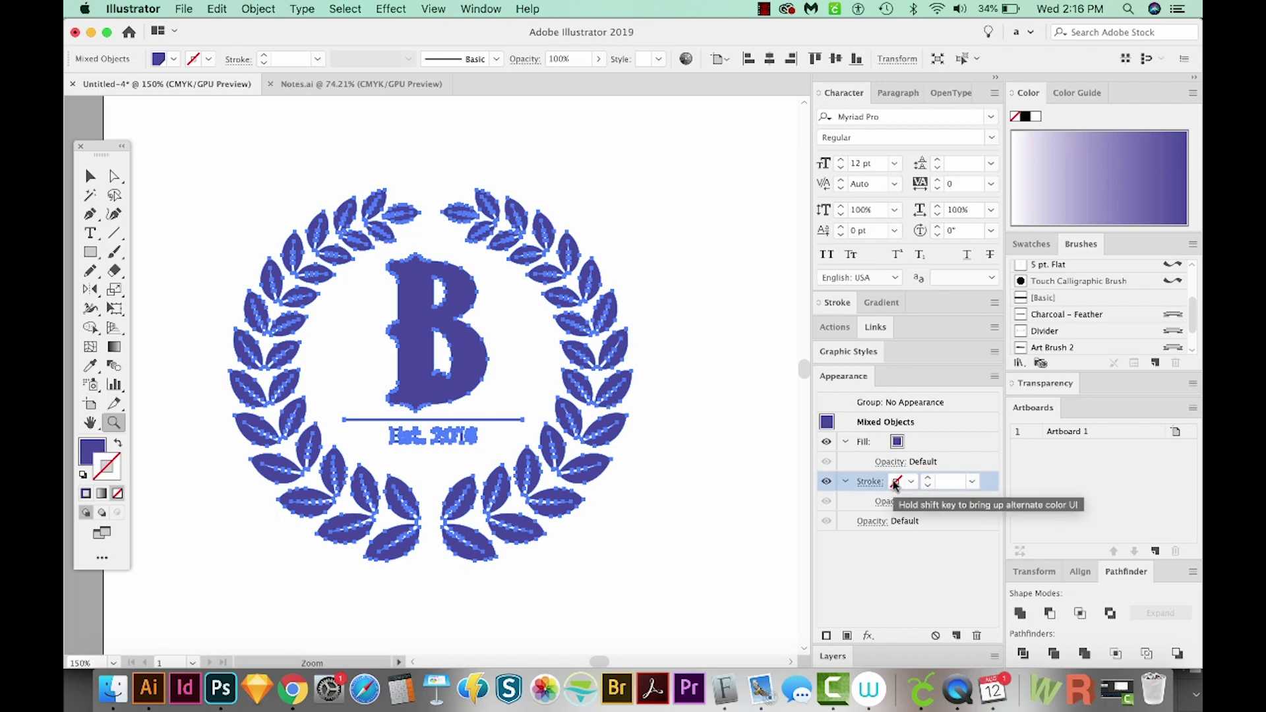
# Step: Set the stroke colour to a dark green in the Color Picker
pyautogui.doubleClick(105, 472)
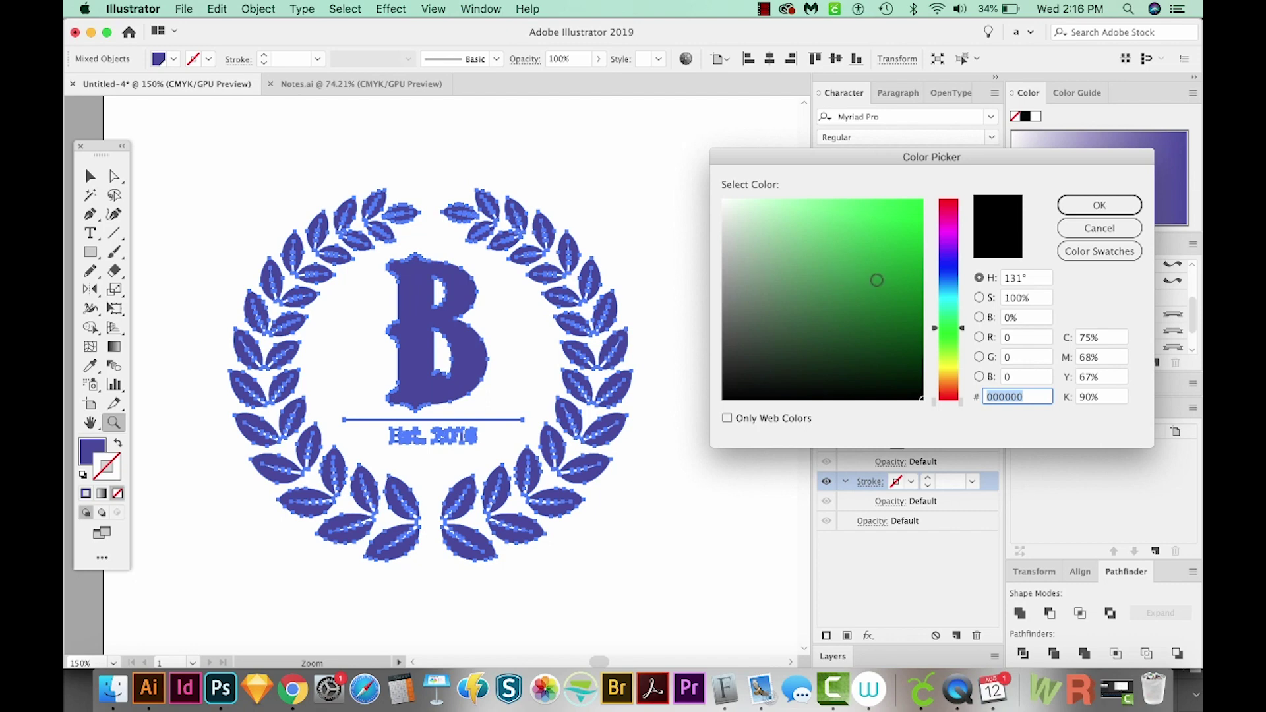
pyautogui.click(865, 287)
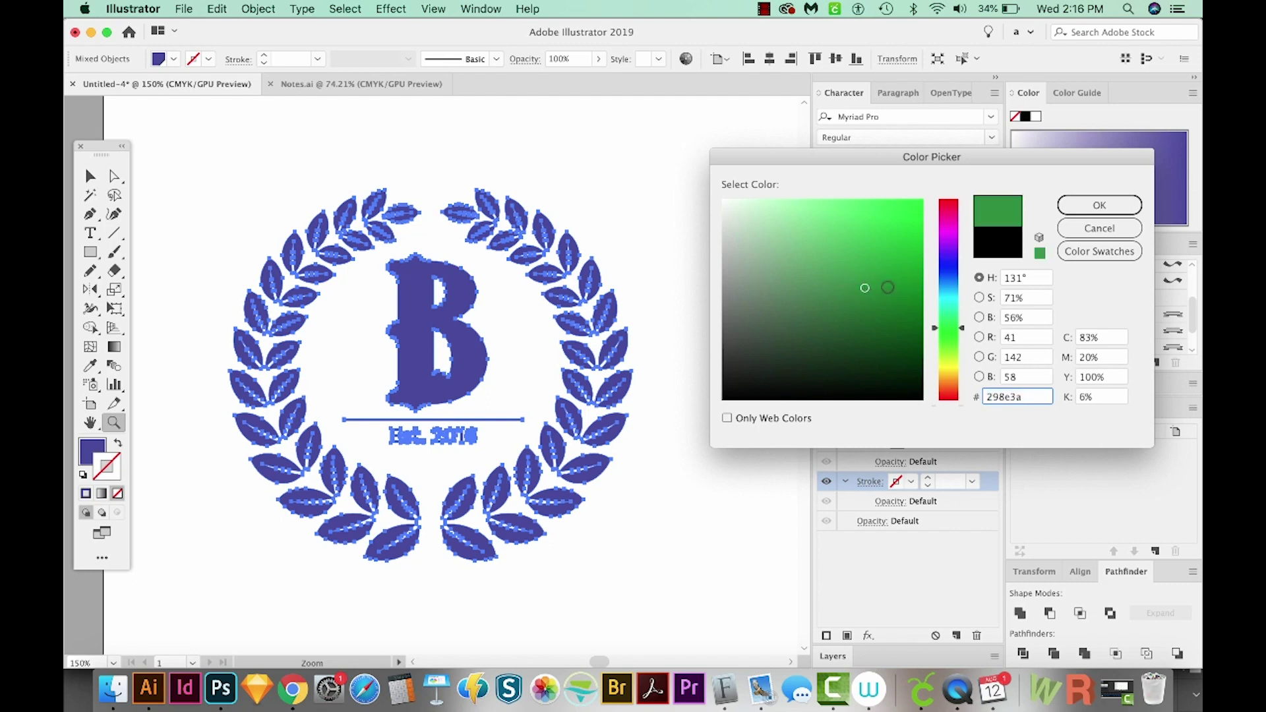
pyautogui.click(872, 296)
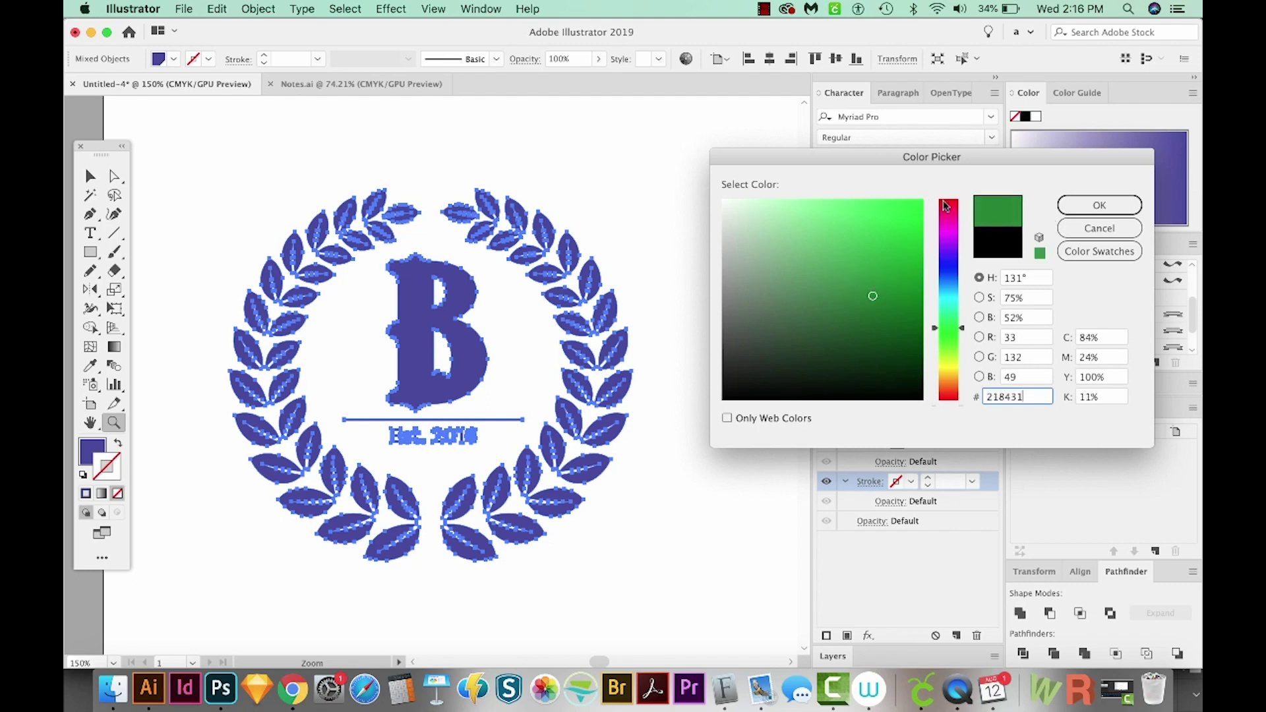
pyautogui.click(1099, 204)
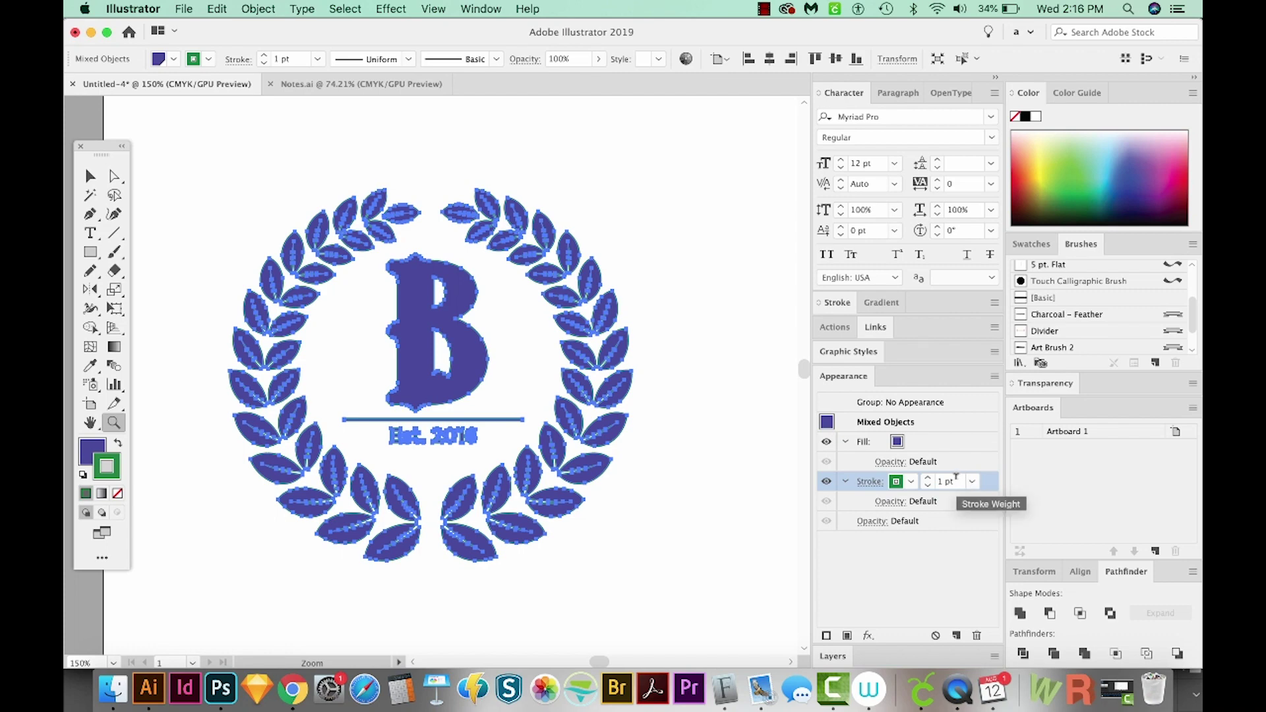
# Step: Raise the stroke weight to 18 pt with Round Cap and Round Join
pyautogui.click(927, 478)
pyautogui.click(927, 478)
pyautogui.click(927, 477)
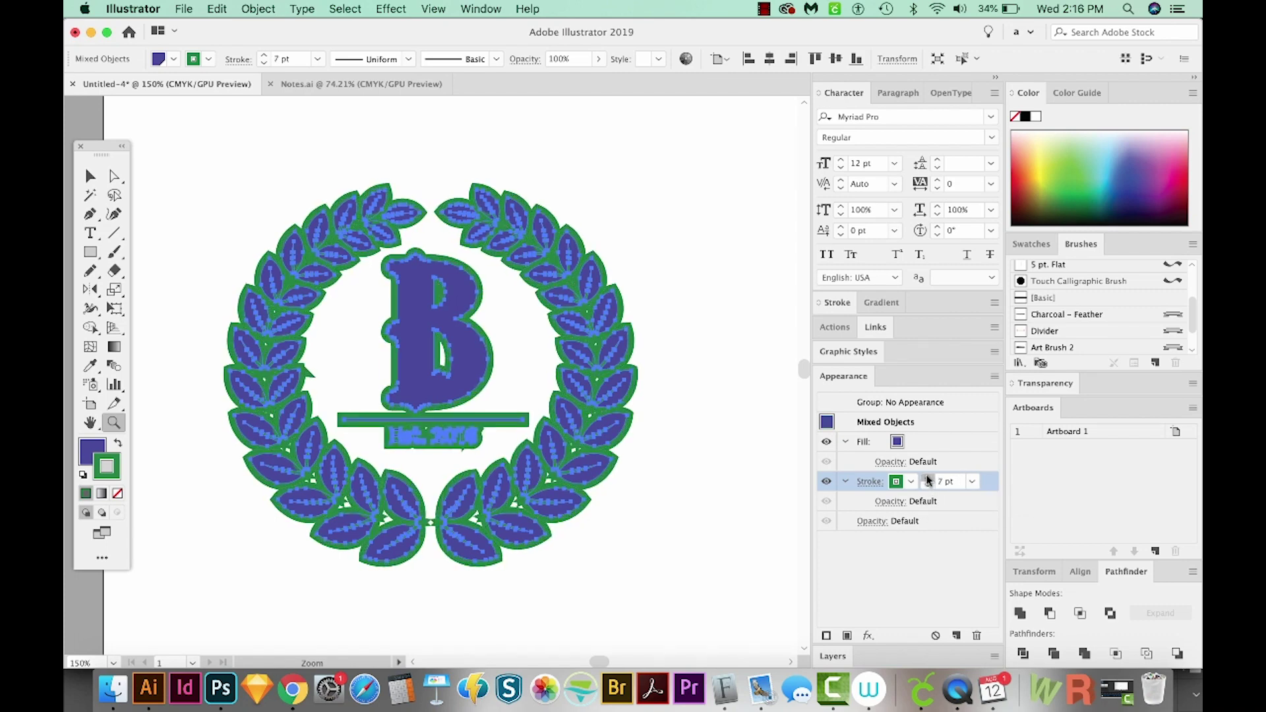
pyautogui.click(927, 478)
pyautogui.click(927, 479)
pyautogui.click(926, 479)
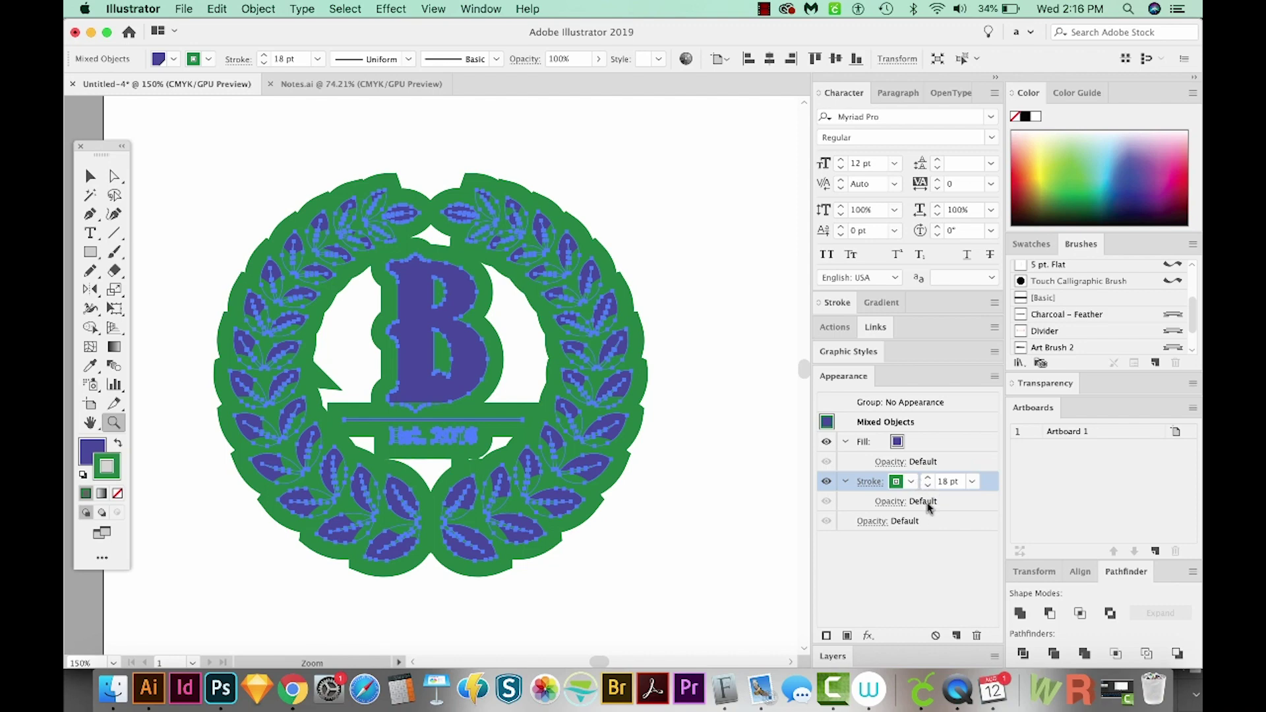
pyautogui.click(837, 303)
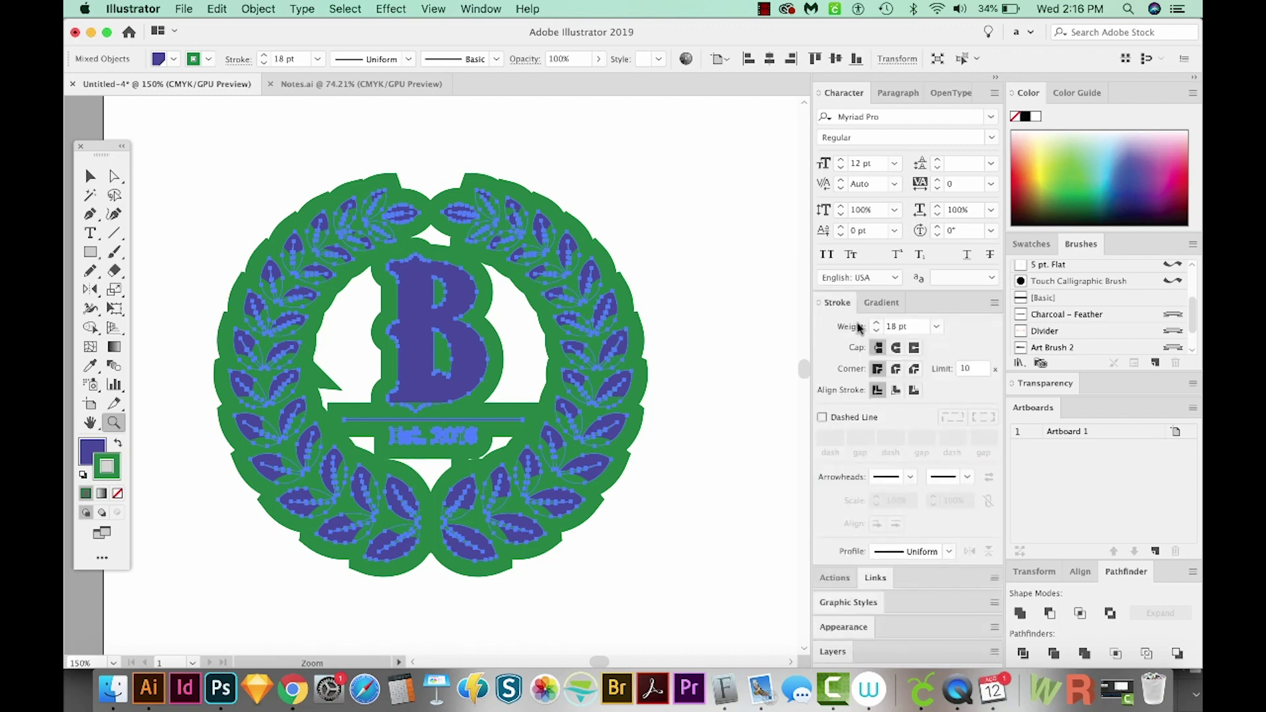
pyautogui.click(895, 368)
pyautogui.click(896, 351)
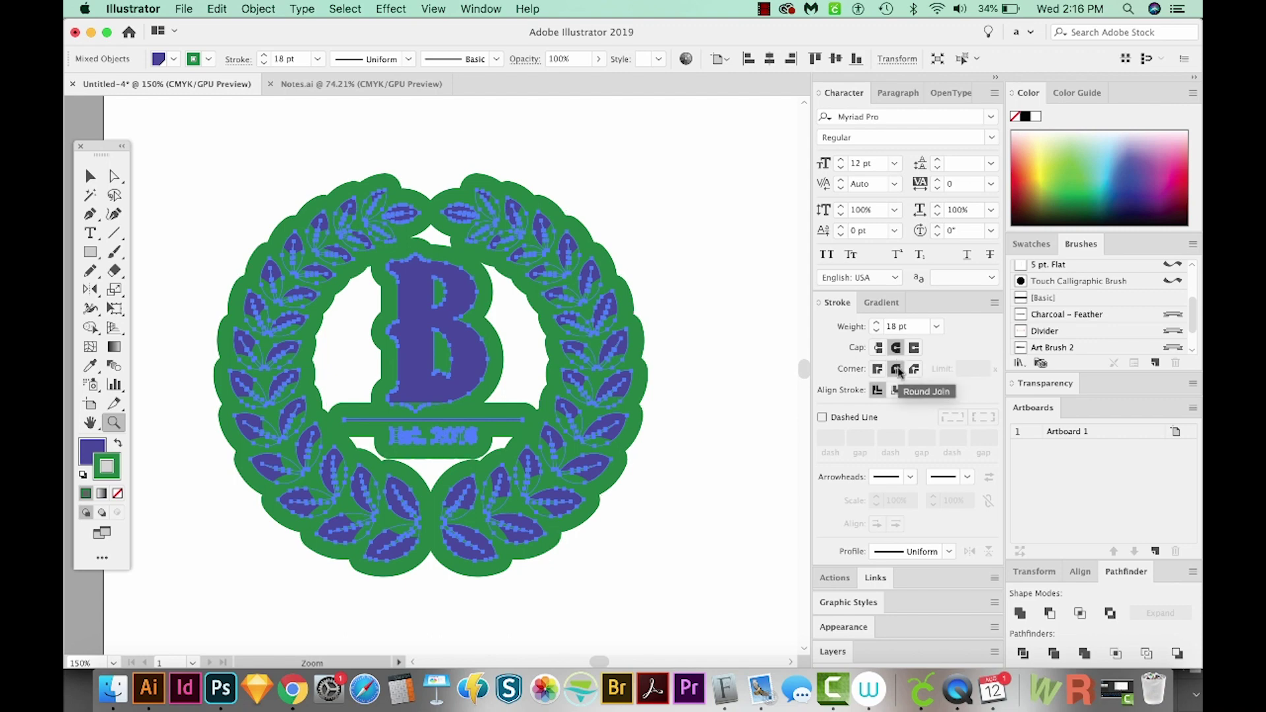
pyautogui.press('v')
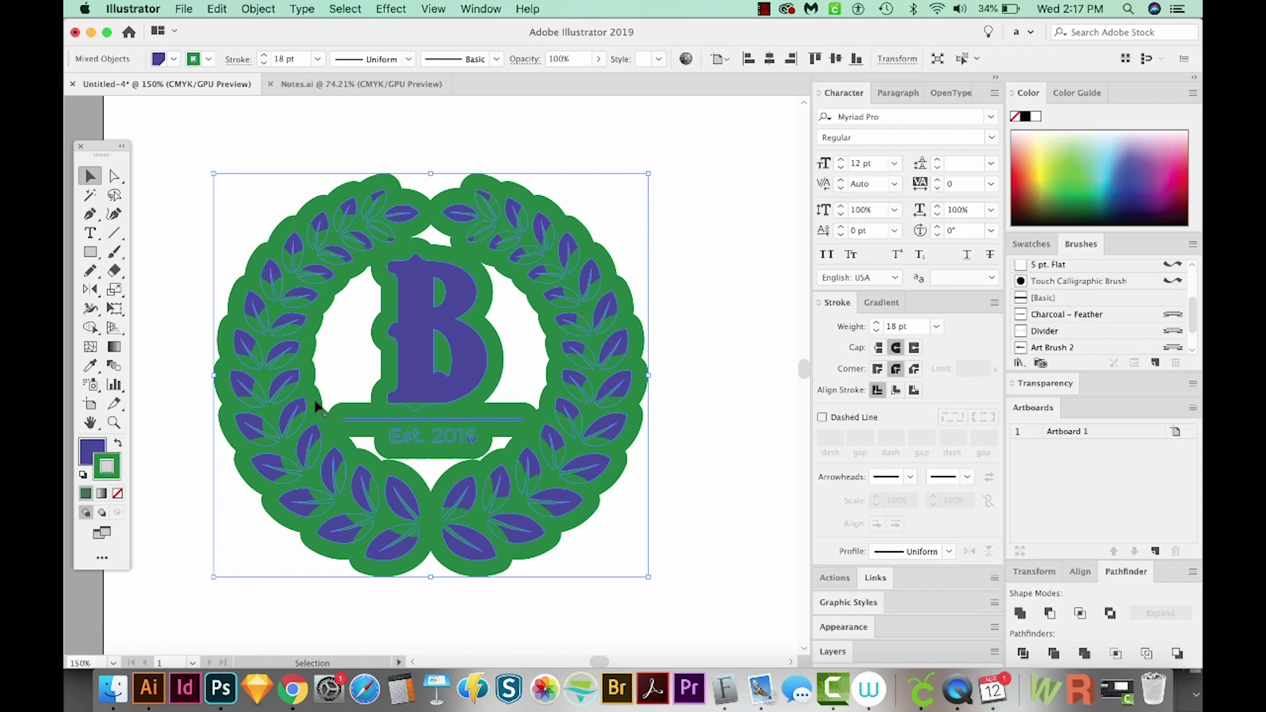
# Step: Expand the stroked logo's appearance, fill and stroke, and unite it into one shape
pyautogui.click(257, 8)
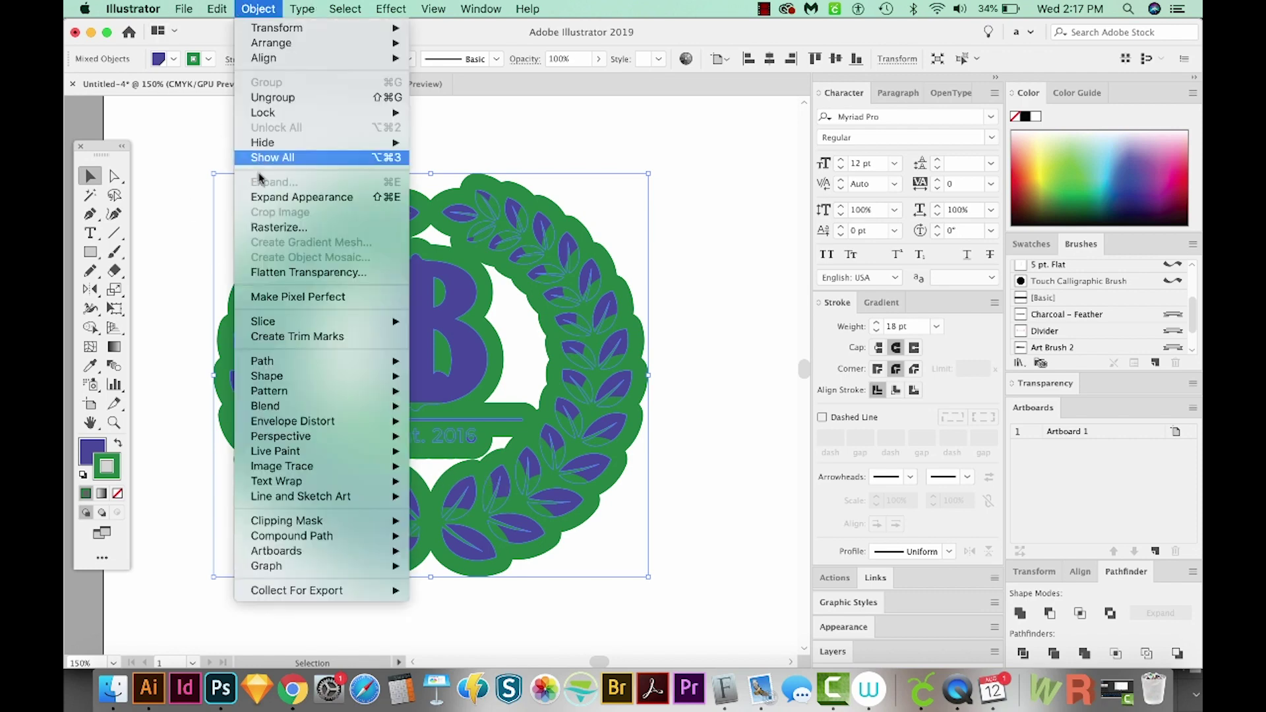
pyautogui.click(256, 198)
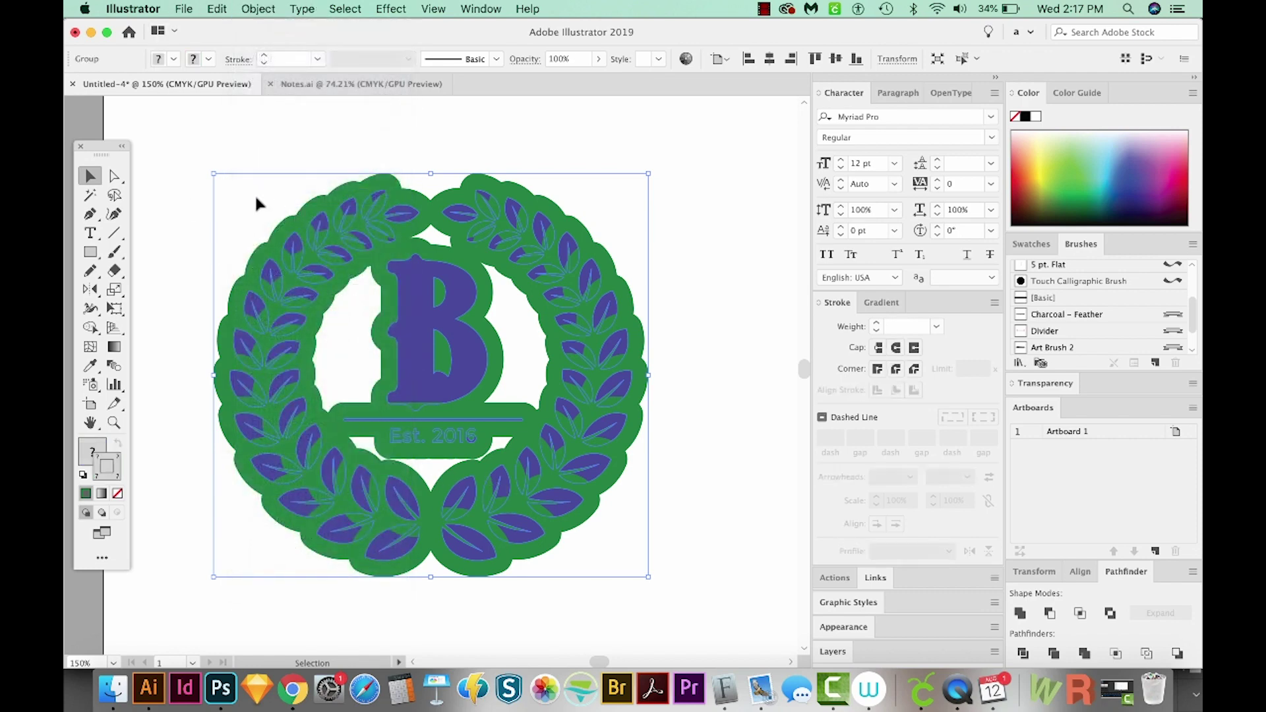
pyautogui.click(254, 8)
pyautogui.click(331, 183)
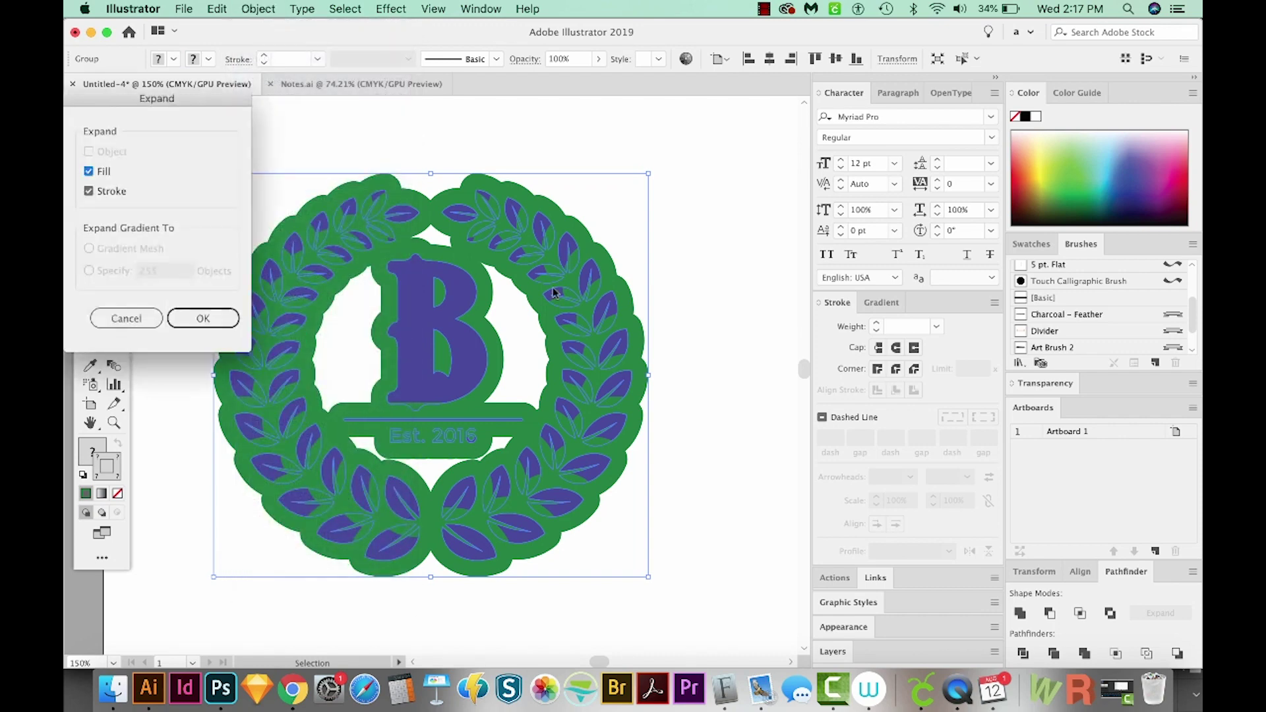
pyautogui.click(193, 319)
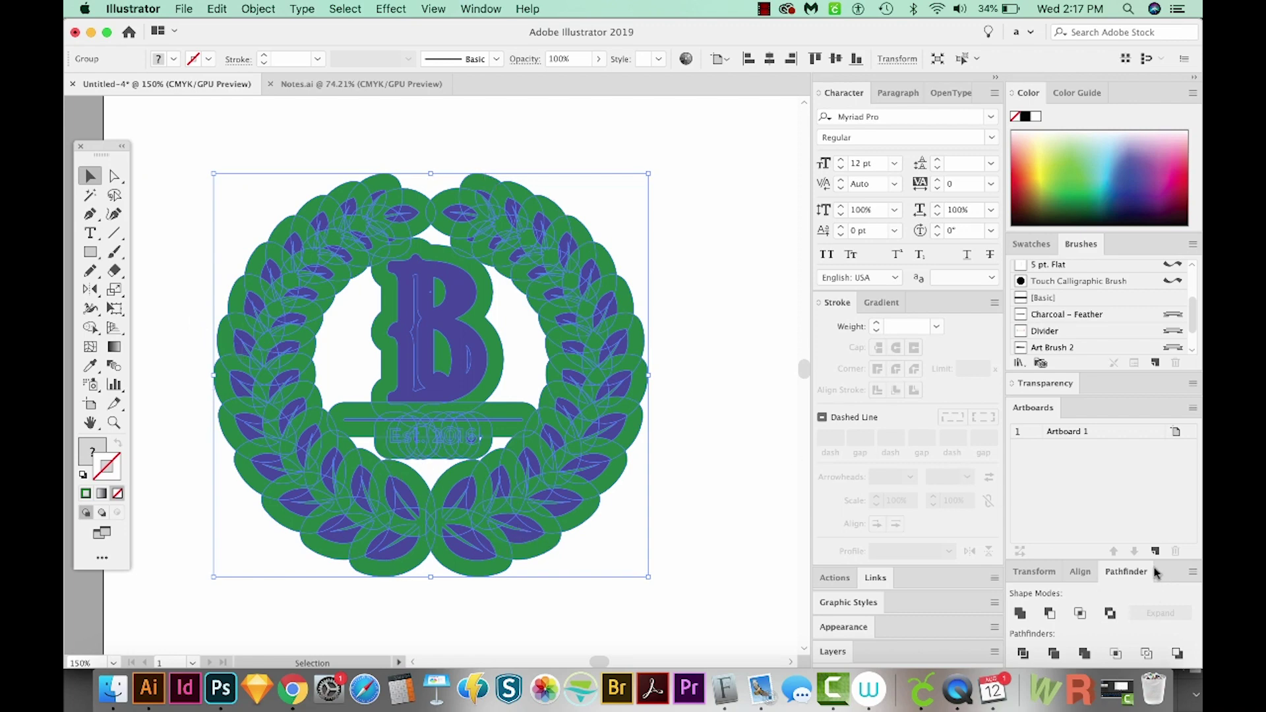
pyautogui.click(1020, 613)
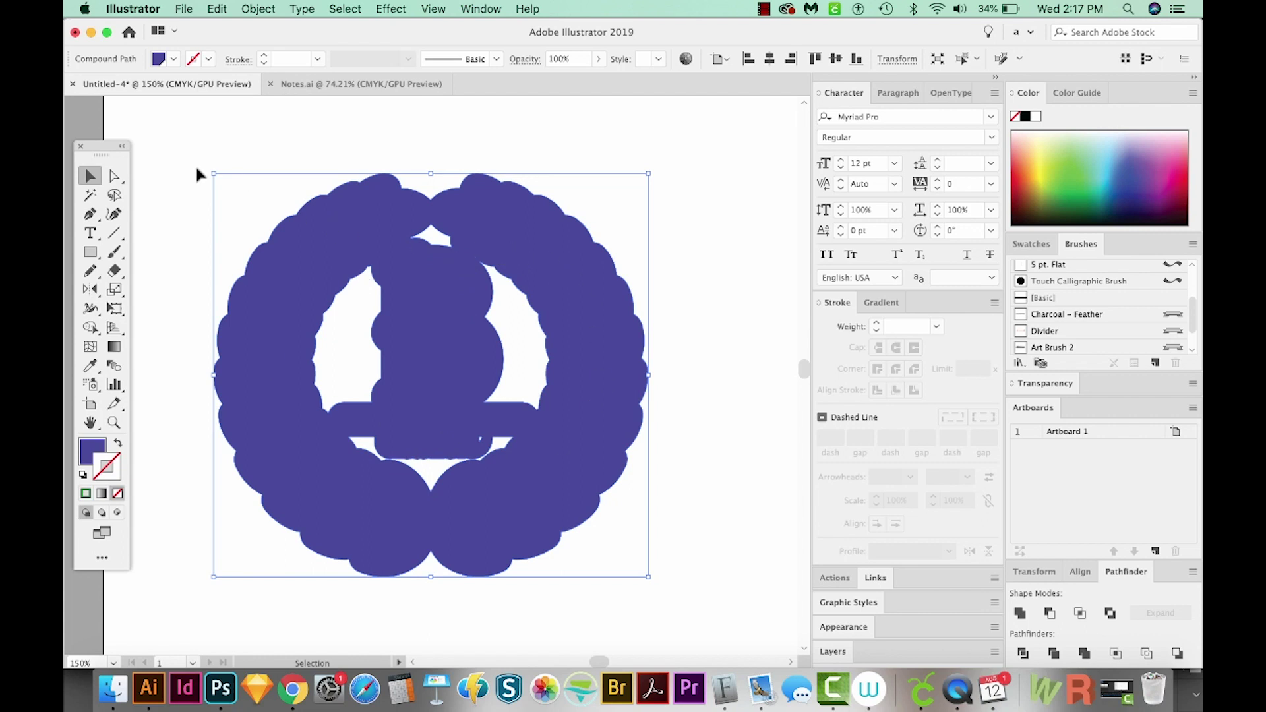
# Step: Delete the inner hole paths and reset the shape to white fill, black stroke
pyautogui.click(115, 177)
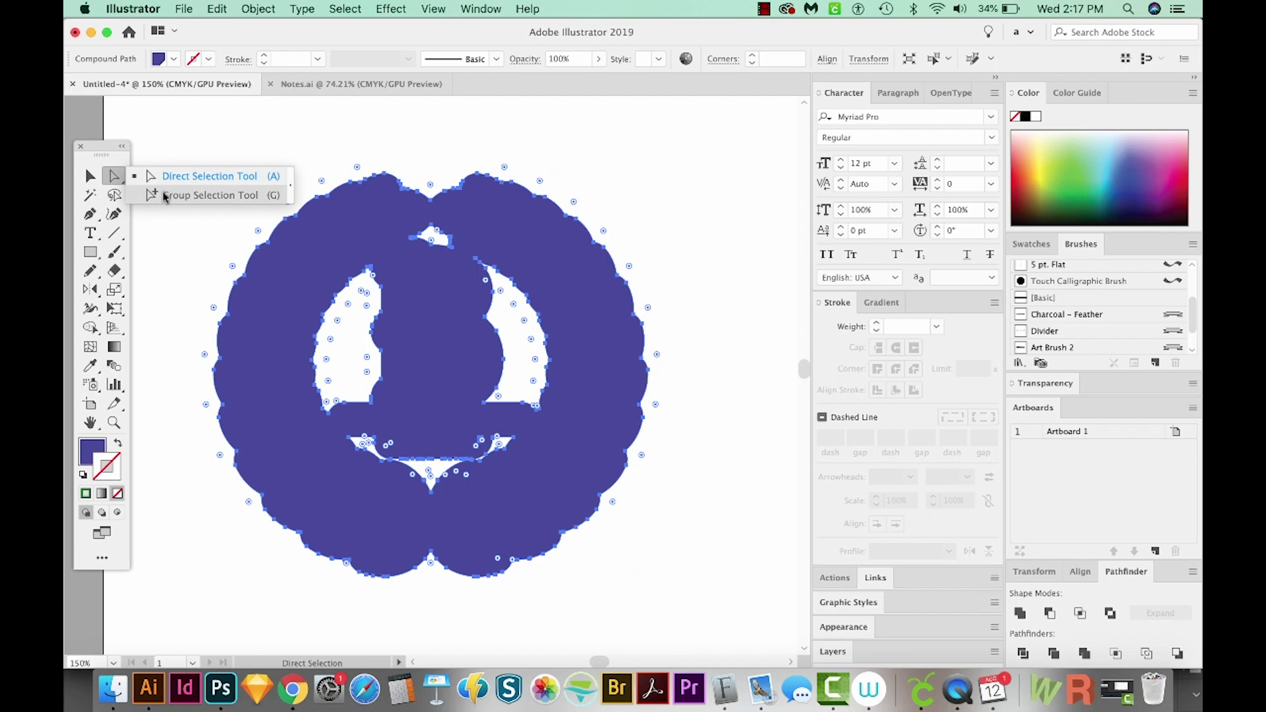
pyautogui.click(164, 197)
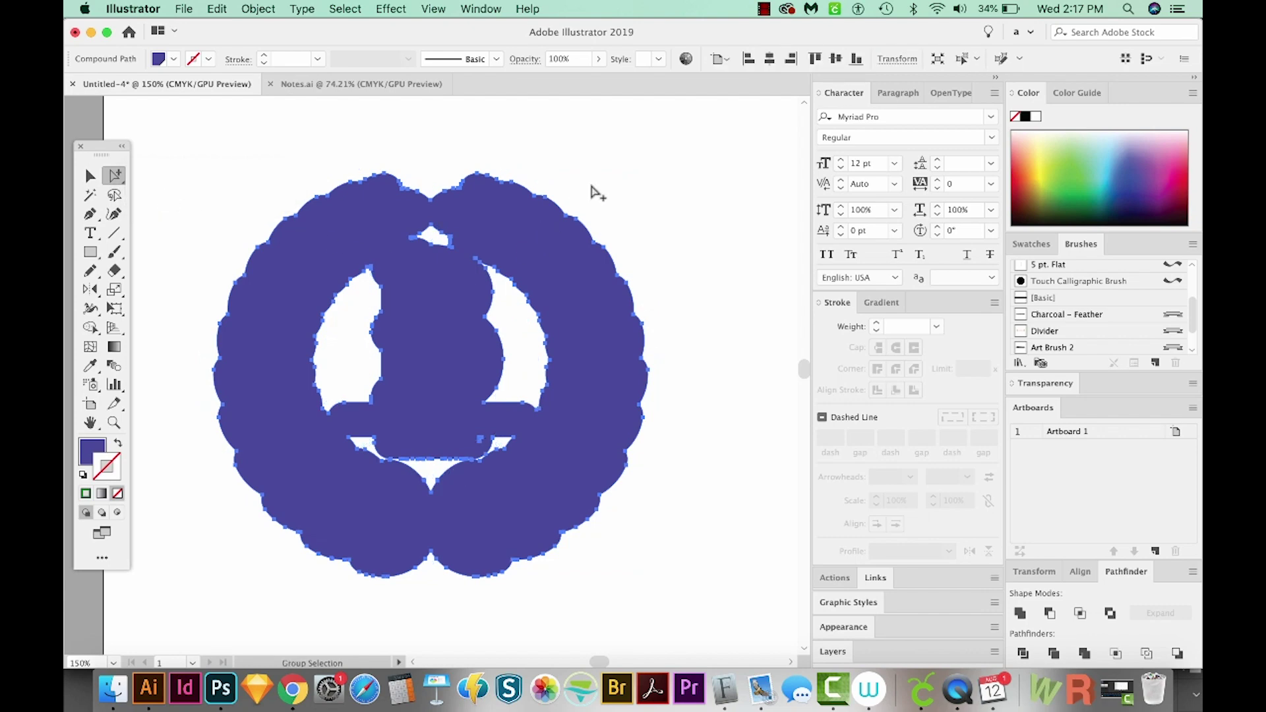
pyautogui.click(582, 203)
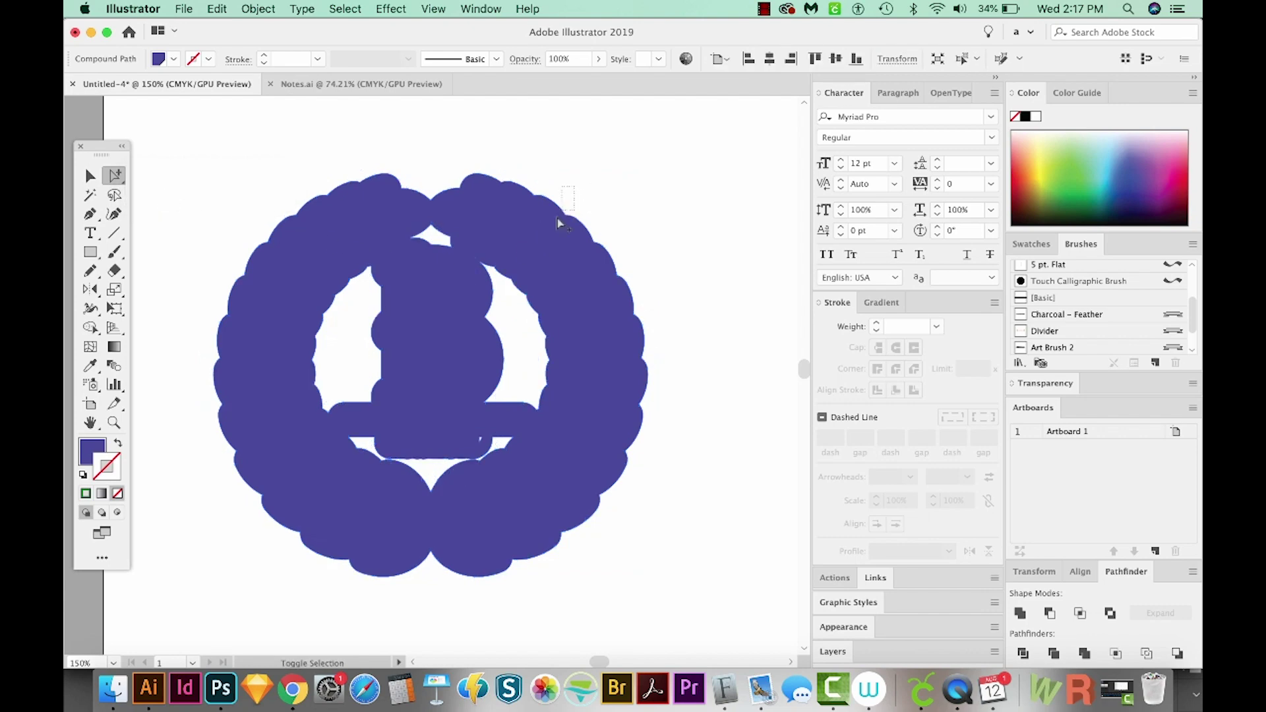
pyautogui.moveTo(549, 229); pyautogui.dragTo(550, 230)
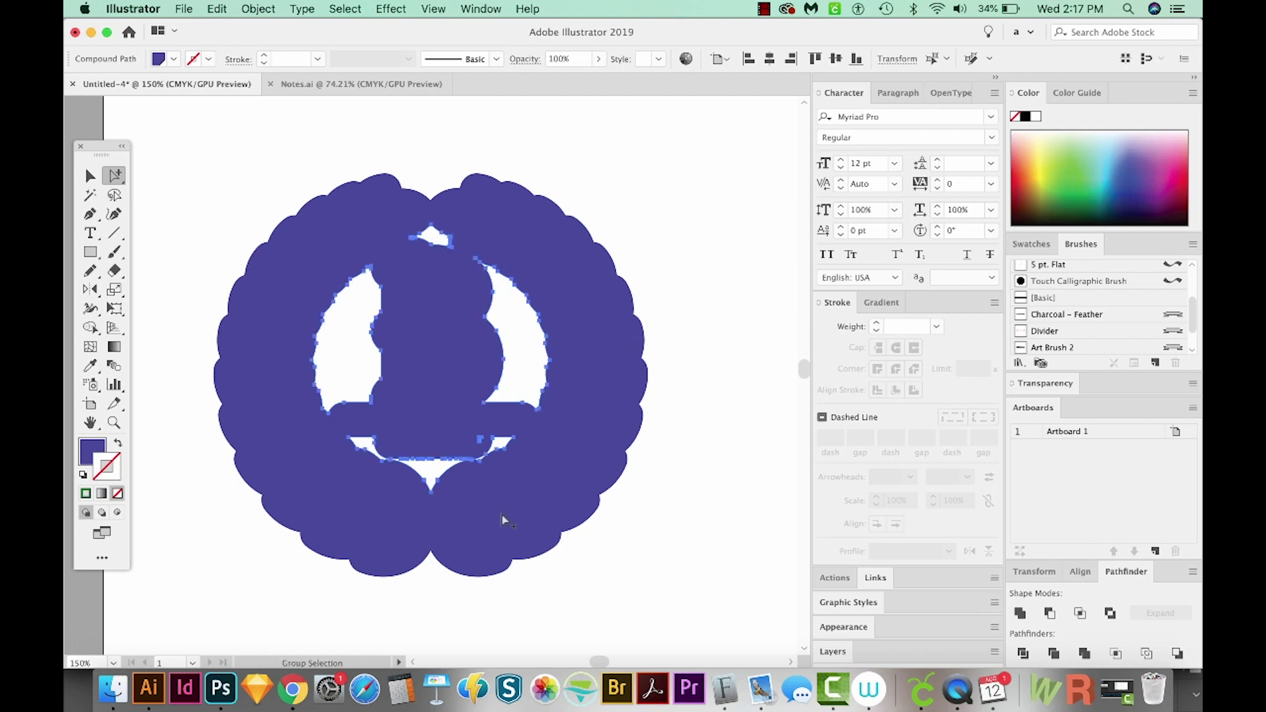
pyautogui.press('Delete')
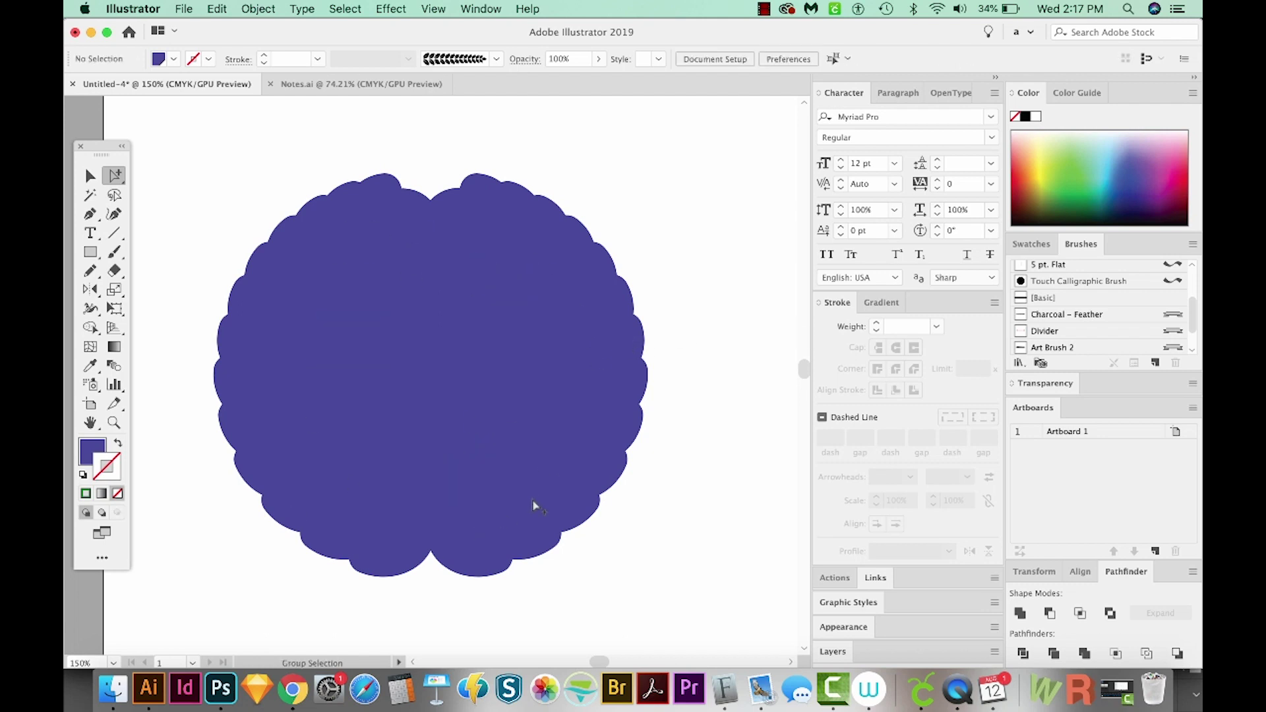
pyautogui.click(553, 482)
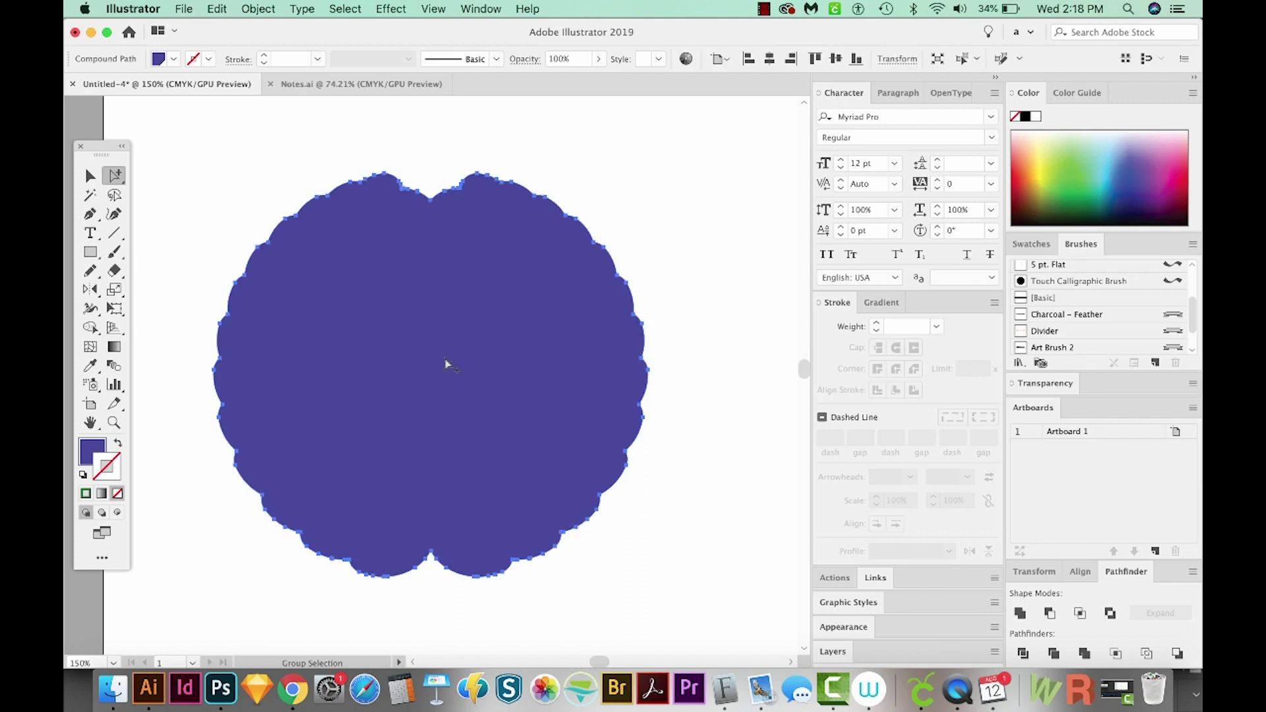
pyautogui.press('d')
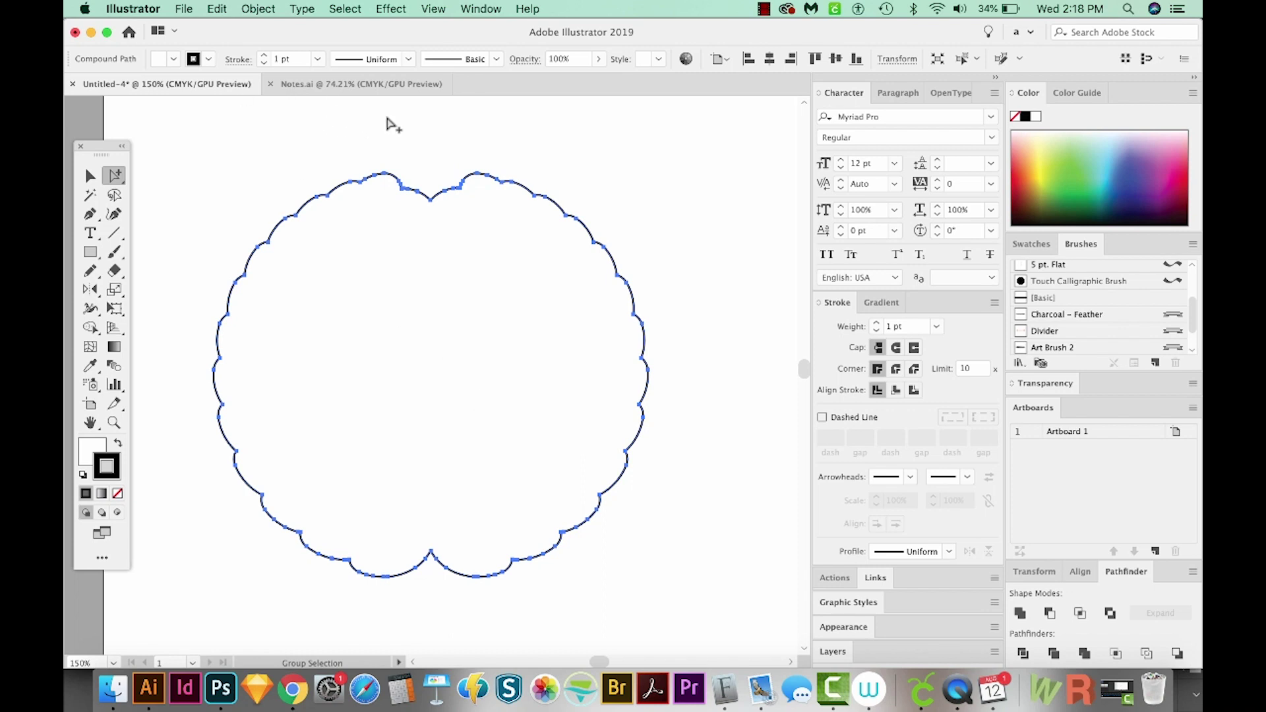
pyautogui.click(258, 8)
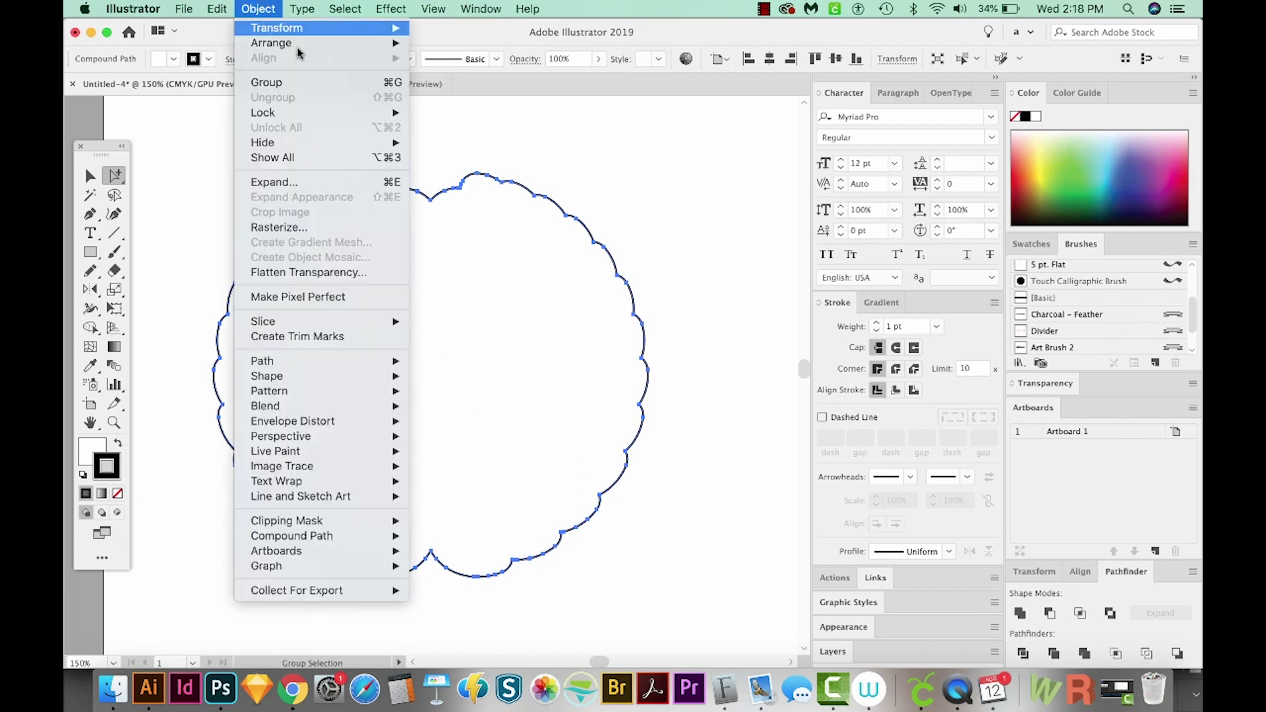
pyautogui.click(297, 158)
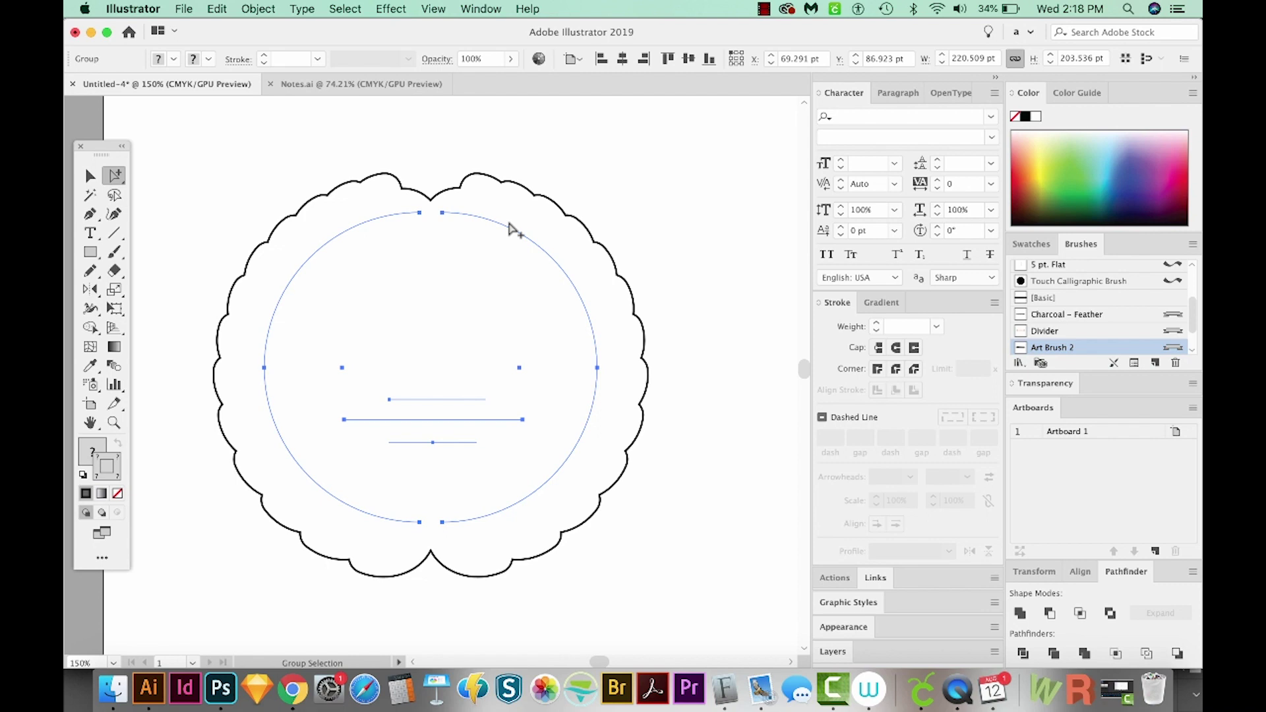
pyautogui.click(511, 230)
pyautogui.press('super+y')
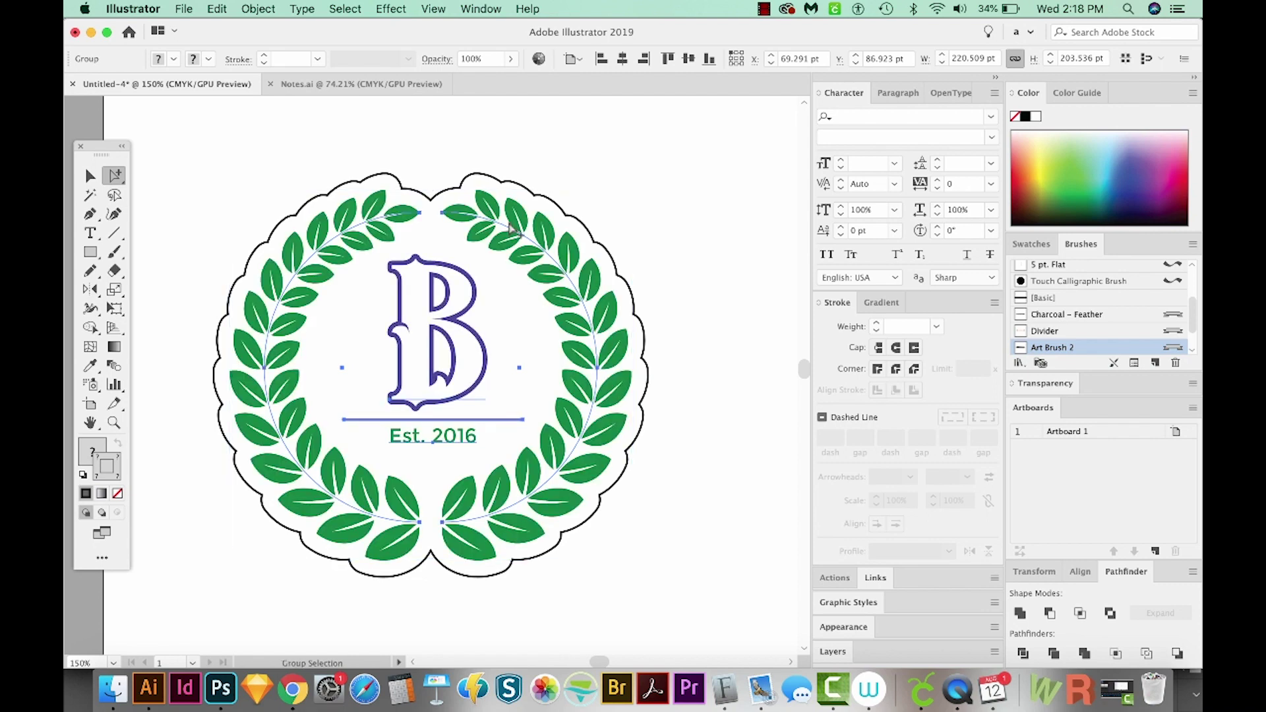
pyautogui.press('super+0')
pyautogui.press('v')
pyautogui.press('super+a')
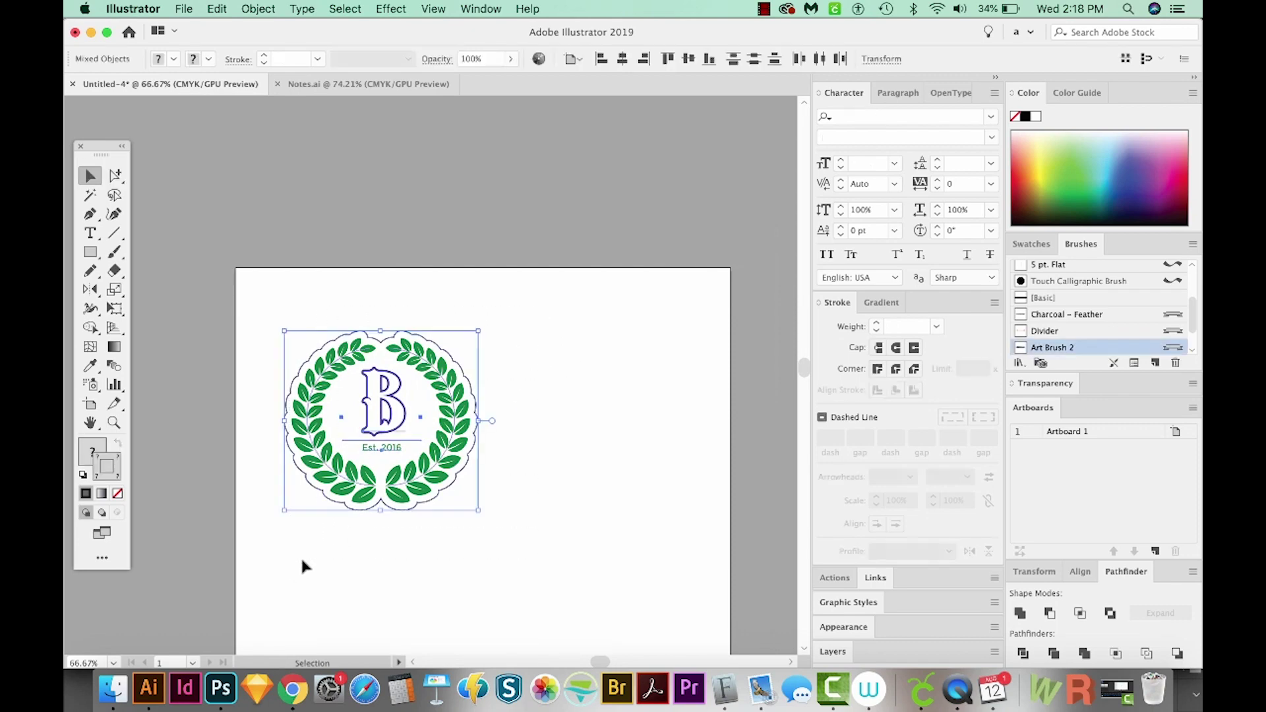
pyautogui.press('z')
pyautogui.scroll(-2, 263, 557)
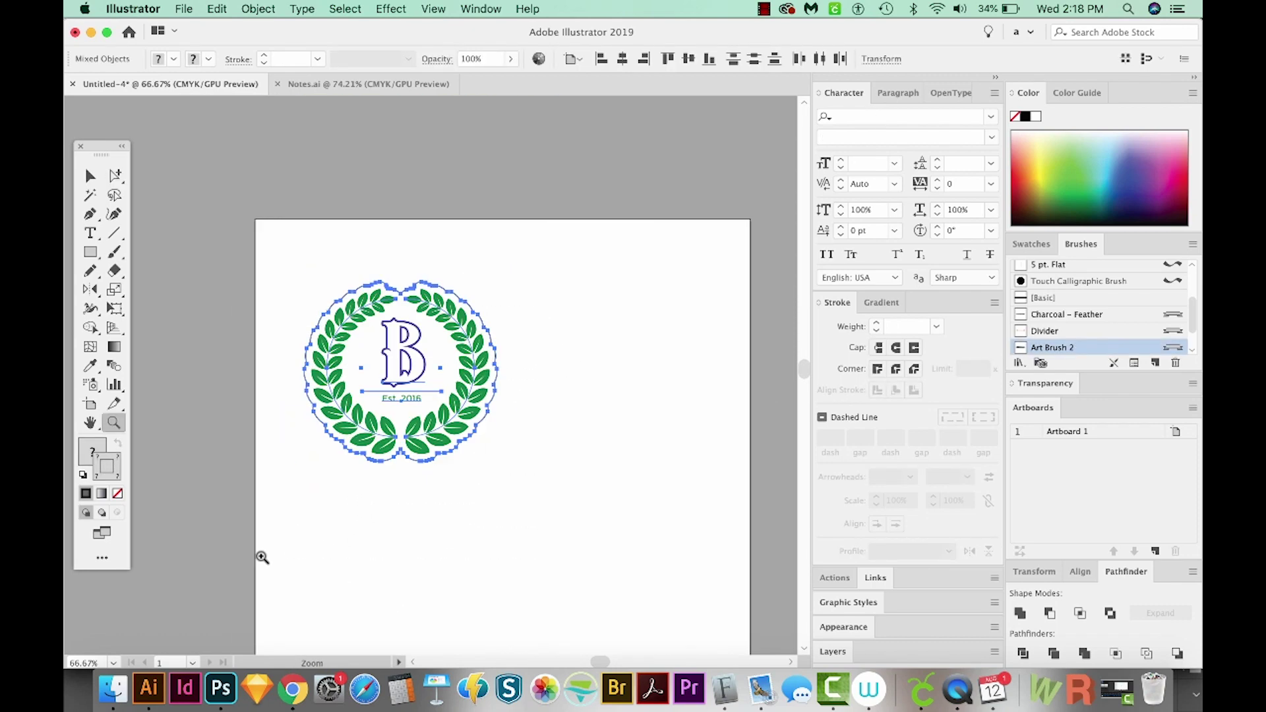
pyautogui.click(294, 689)
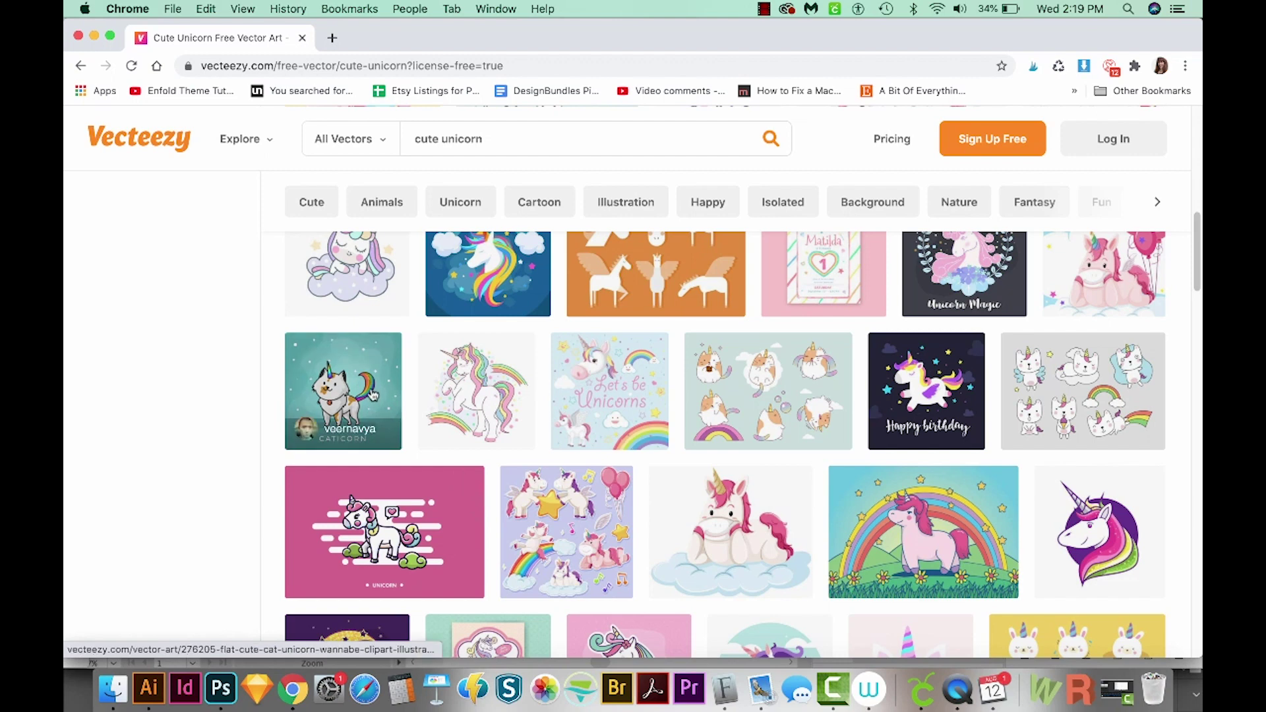
# Step: Download the CATICORN cat clipart under the free license and reveal it in Finder
pyautogui.click(348, 391)
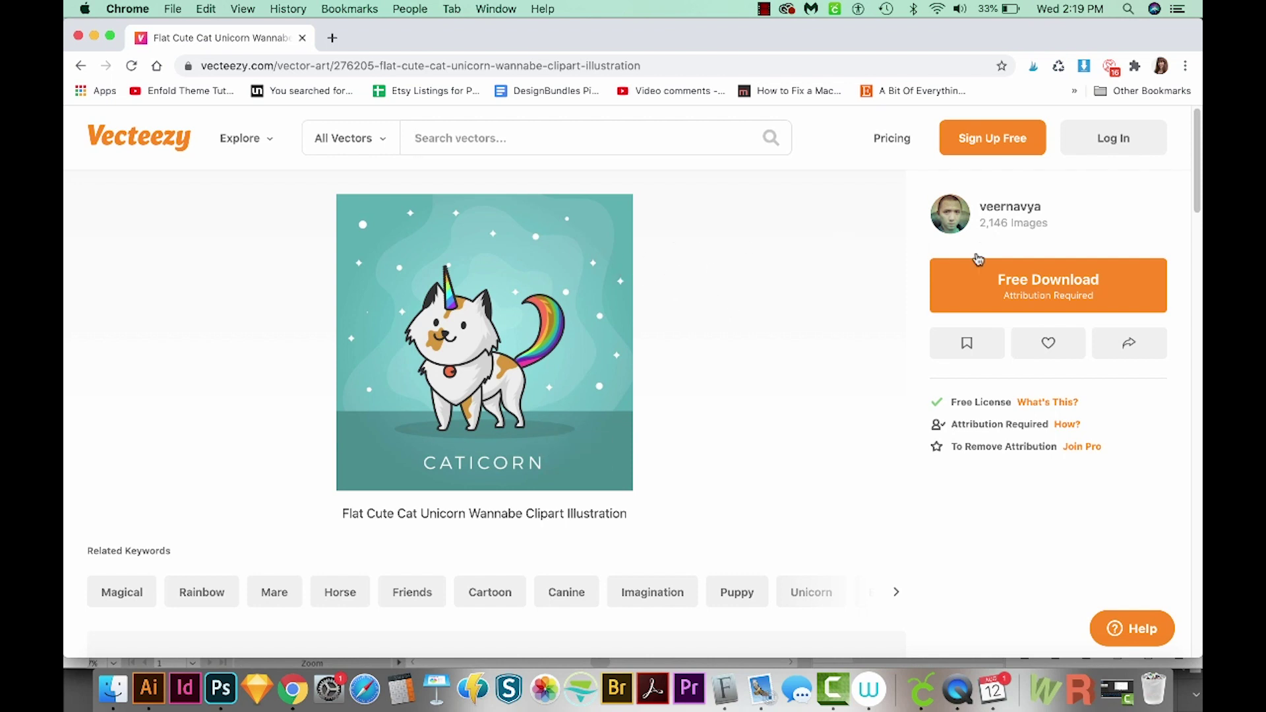
pyautogui.click(1049, 287)
pyautogui.click(461, 460)
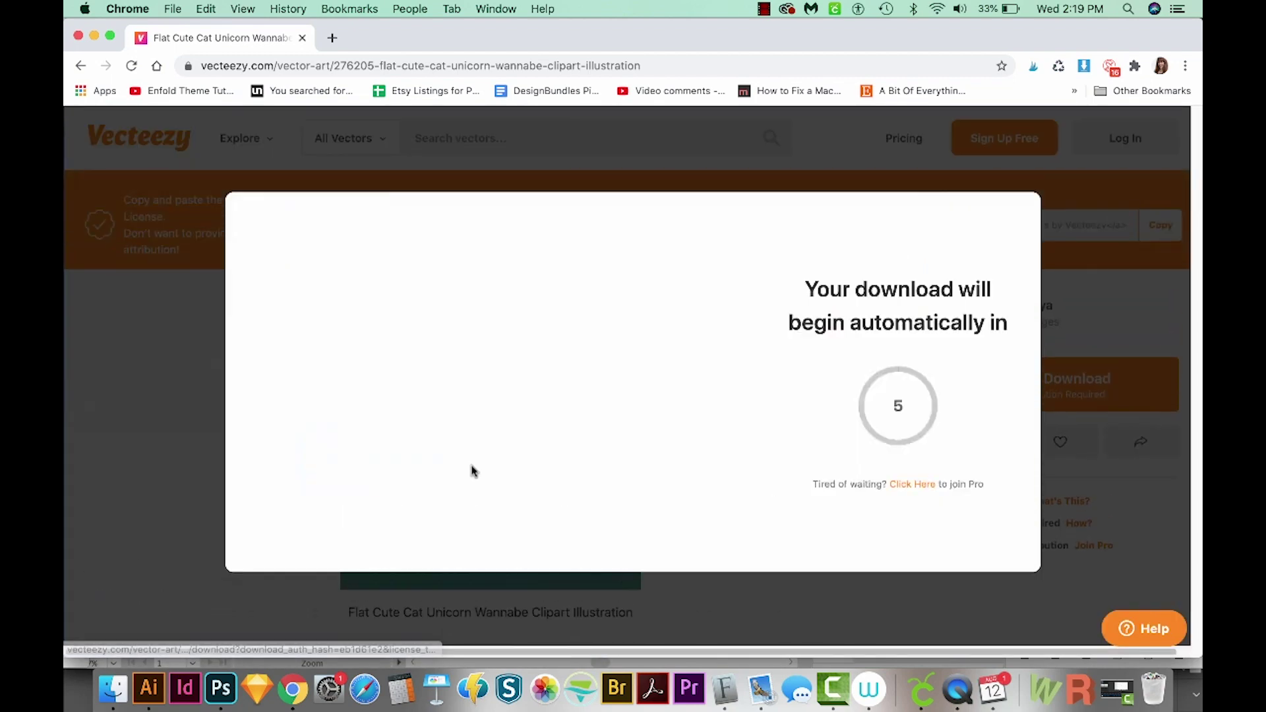
pyautogui.click(227, 641)
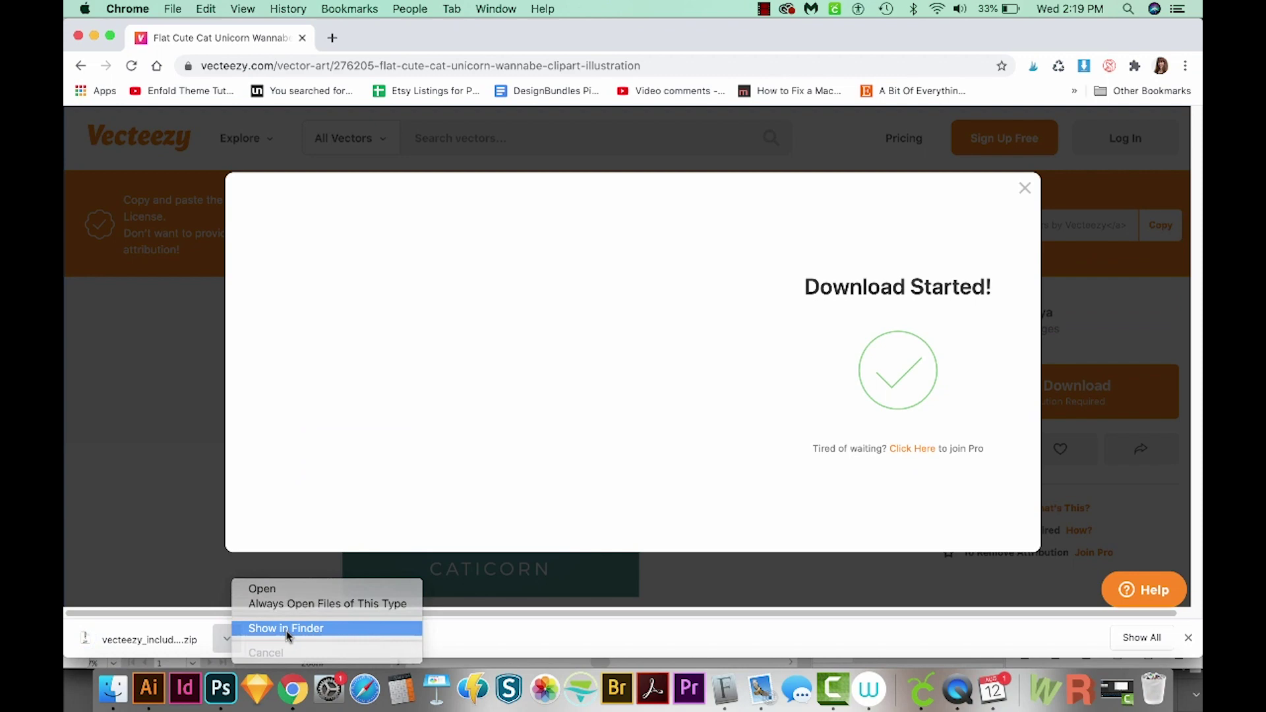
# Step: Unzip the caticorn archive and open Flat Wannabe Unicorn Clipart-01.ai in Illustrator
pyautogui.click(286, 631)
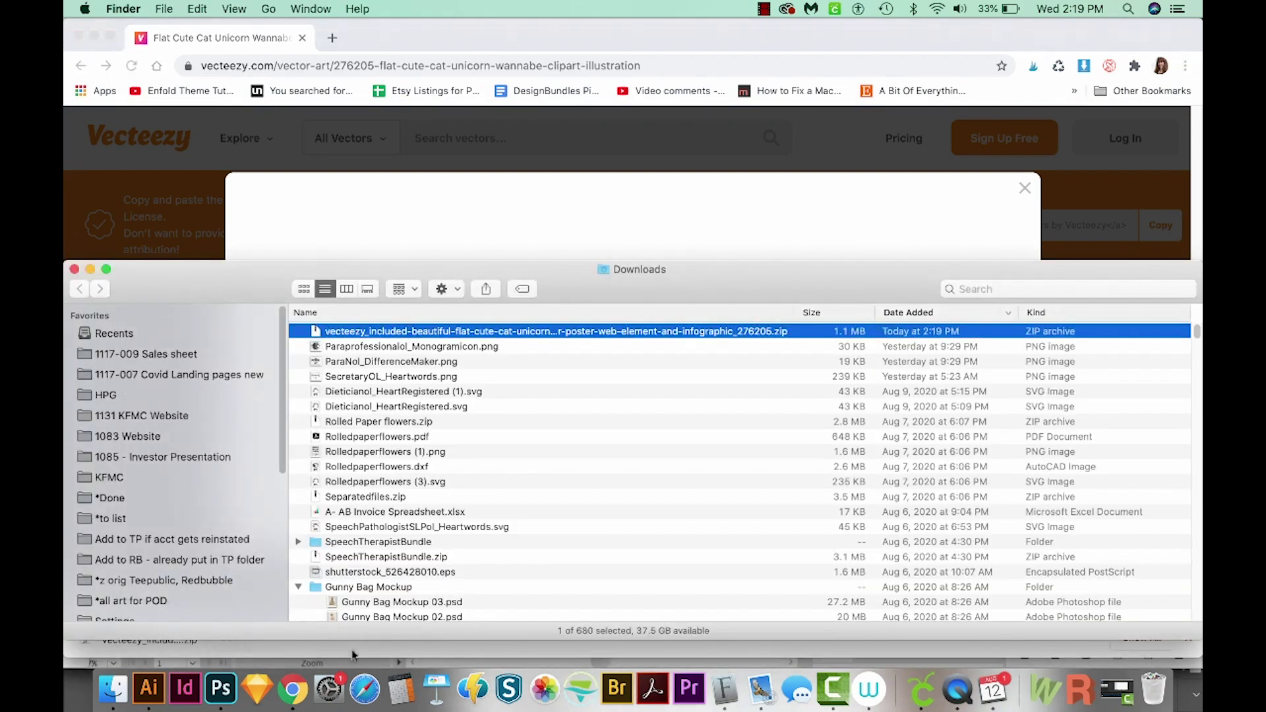
pyautogui.doubleClick(427, 334)
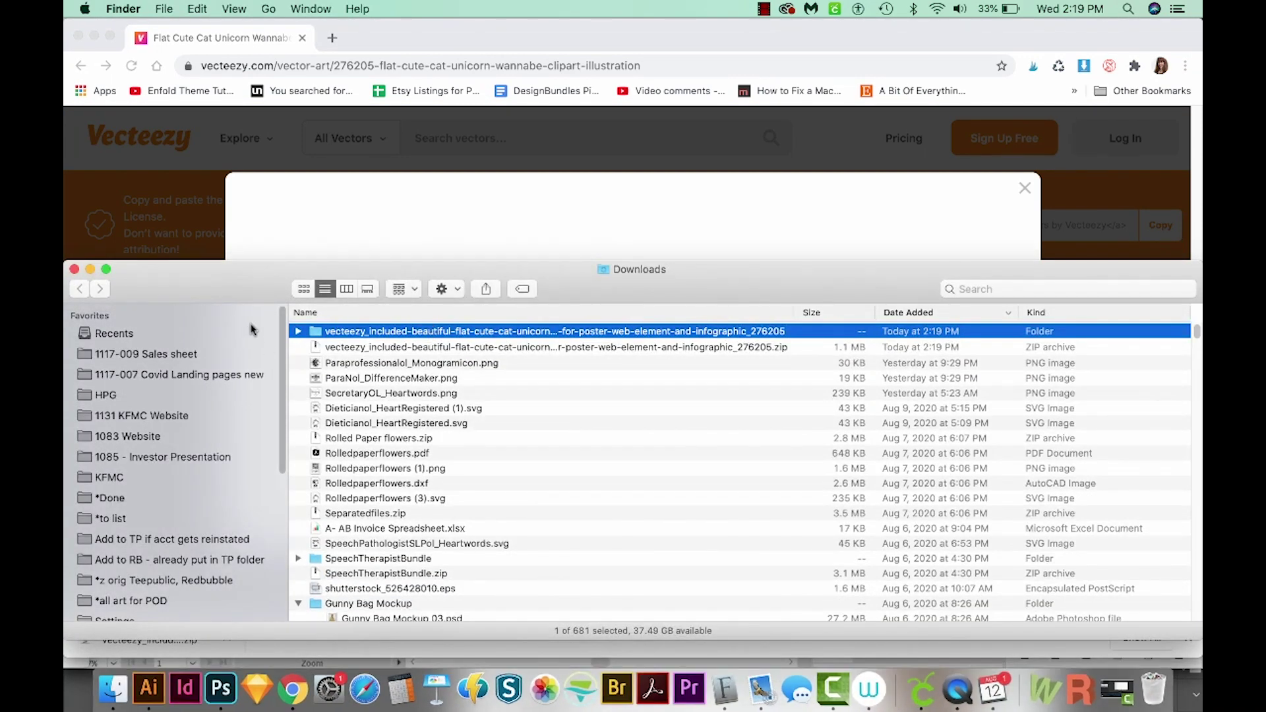
pyautogui.click(299, 331)
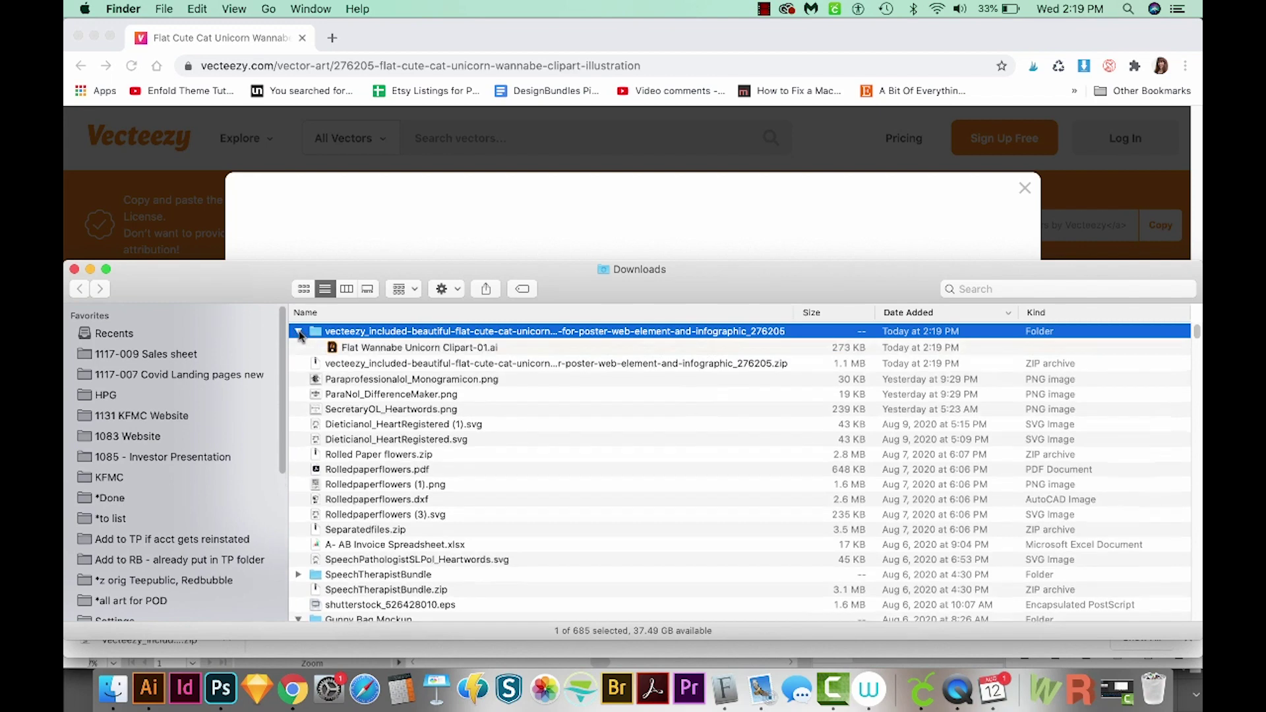
pyautogui.click(521, 349)
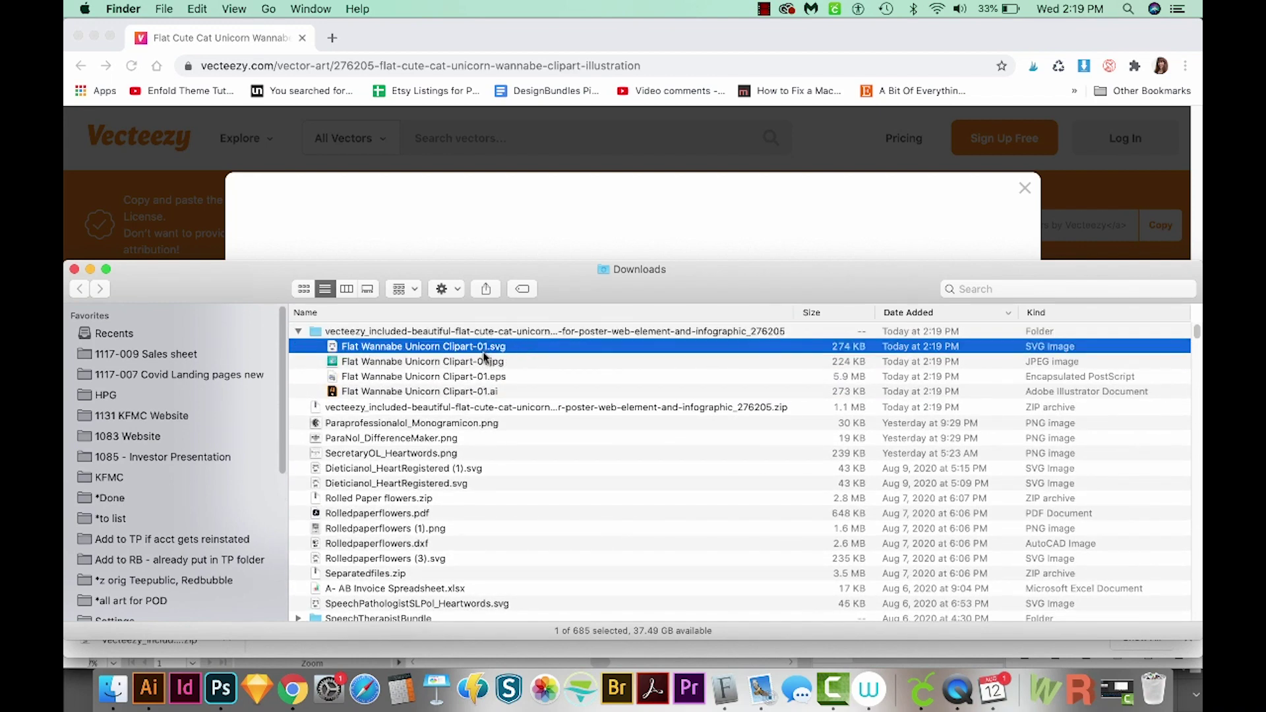
pyautogui.click(361, 364)
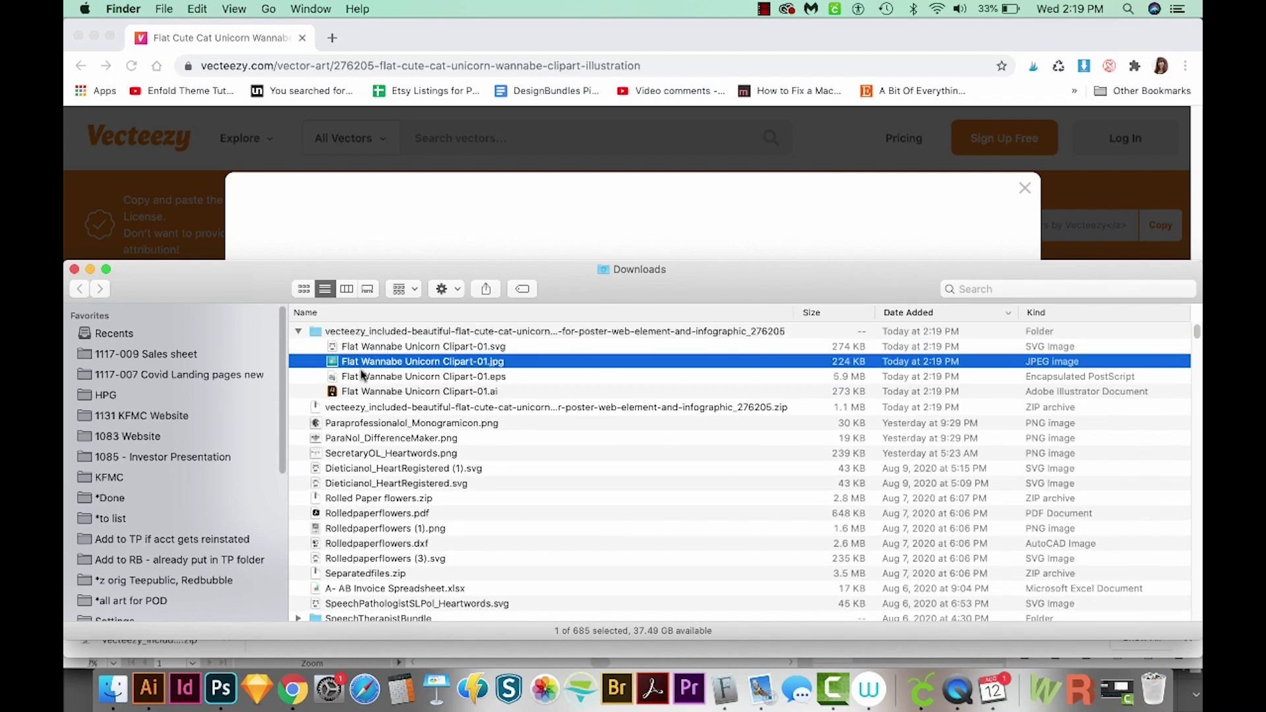
pyautogui.click(352, 395)
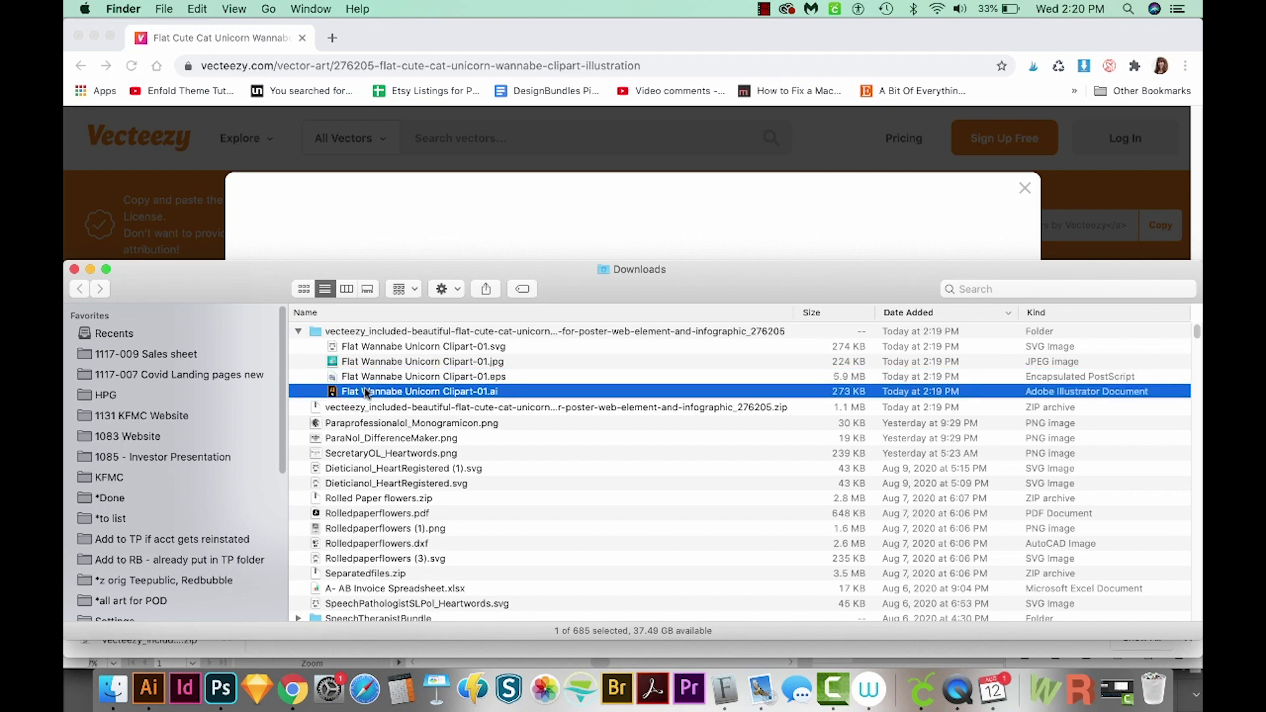
pyautogui.doubleClick(365, 393)
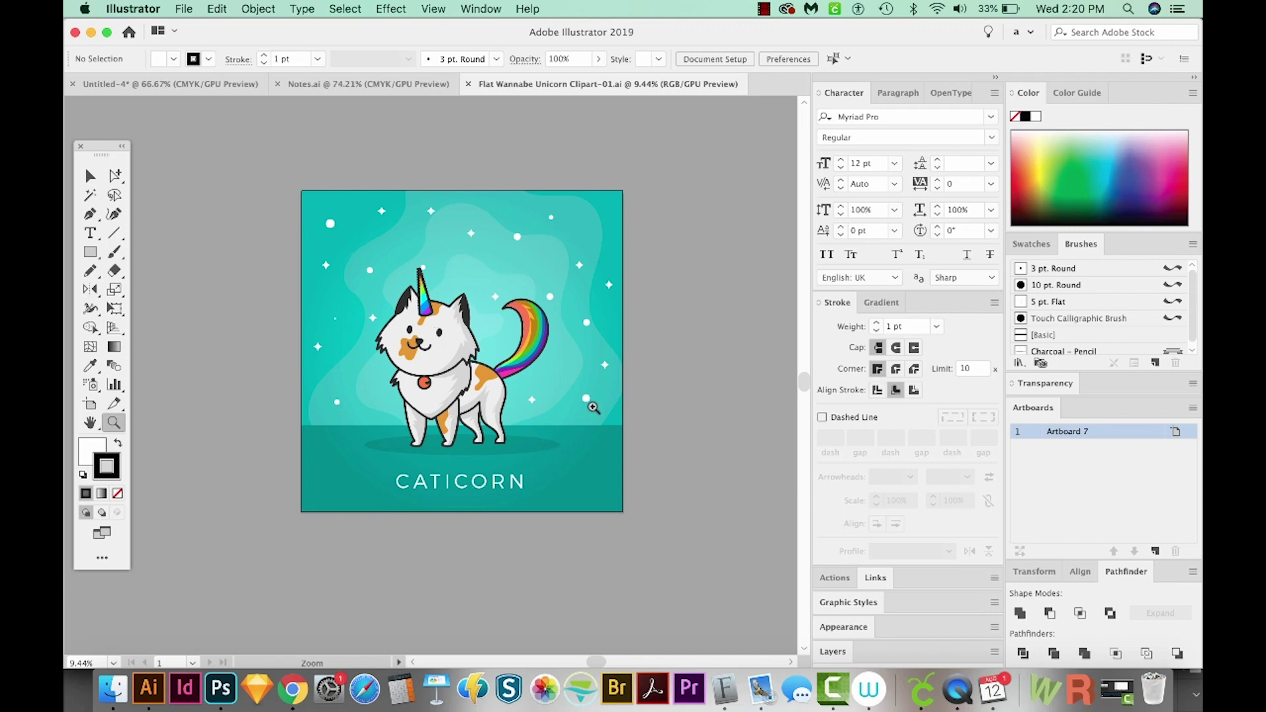
# Step: Switch to the Group Selection tool and view the clipart in Outline mode
pyautogui.press('g')
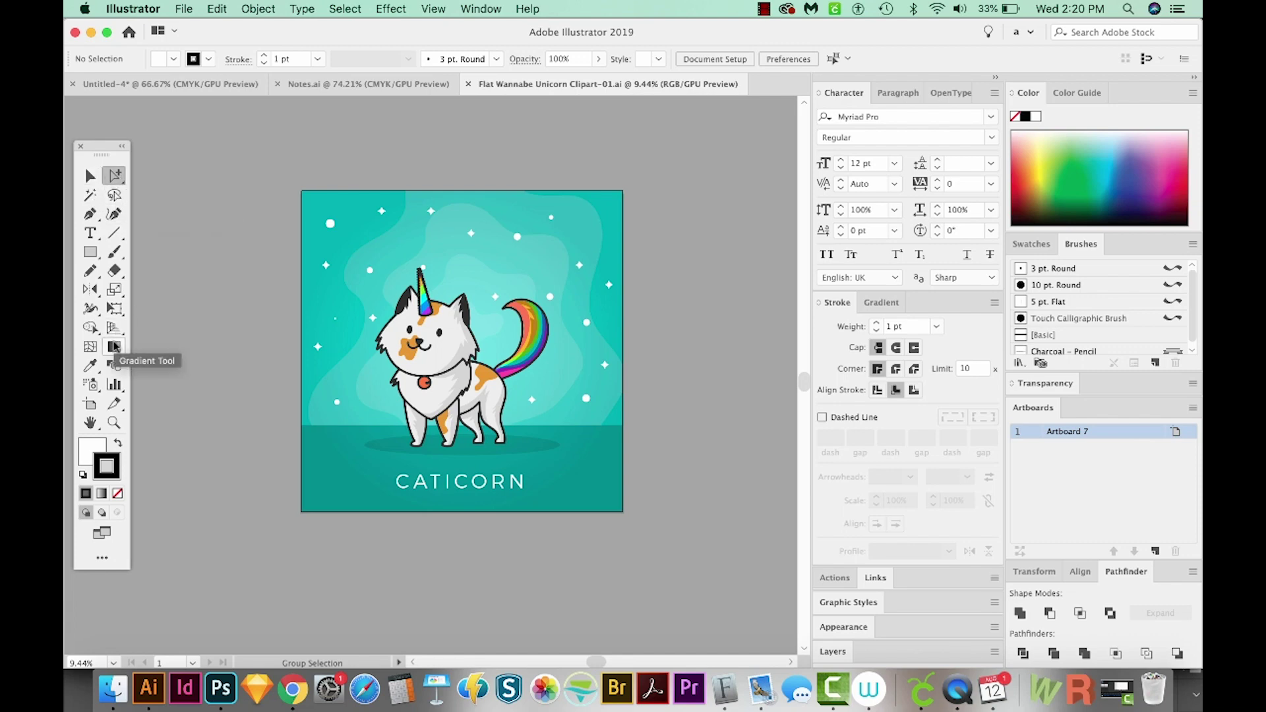
pyautogui.click(117, 176)
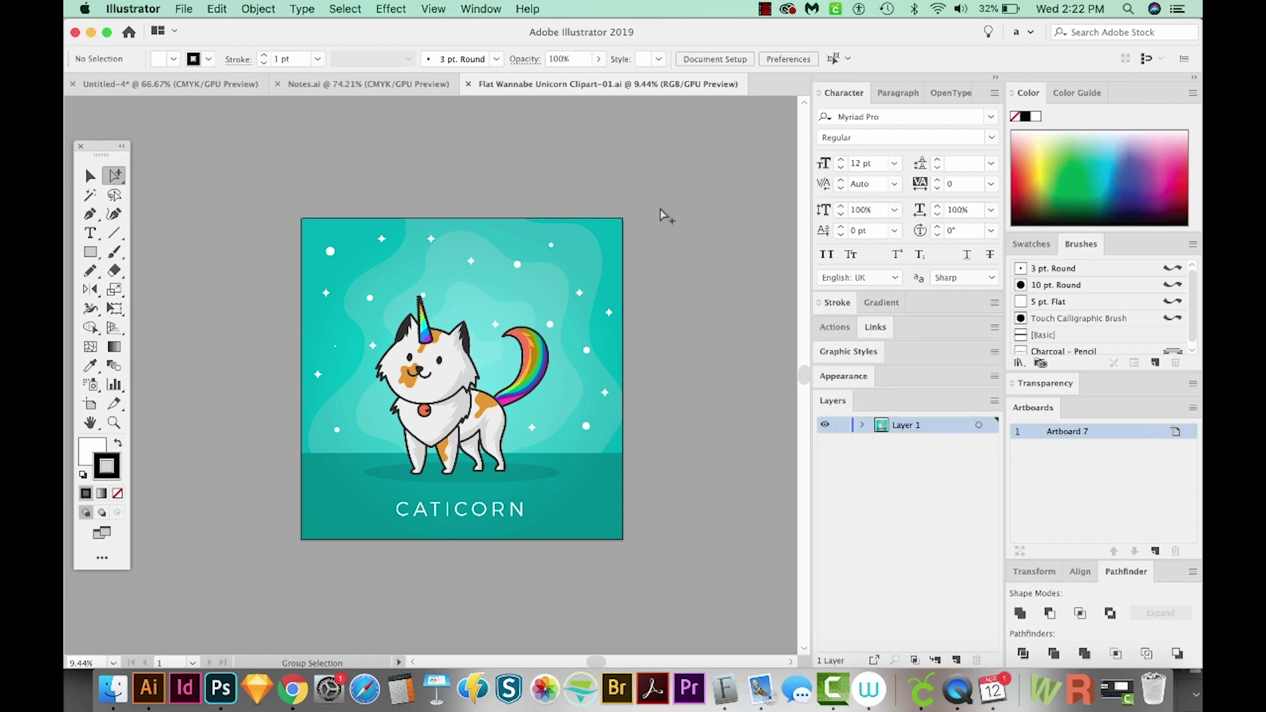
pyautogui.hotkey('ctrl', 'y')
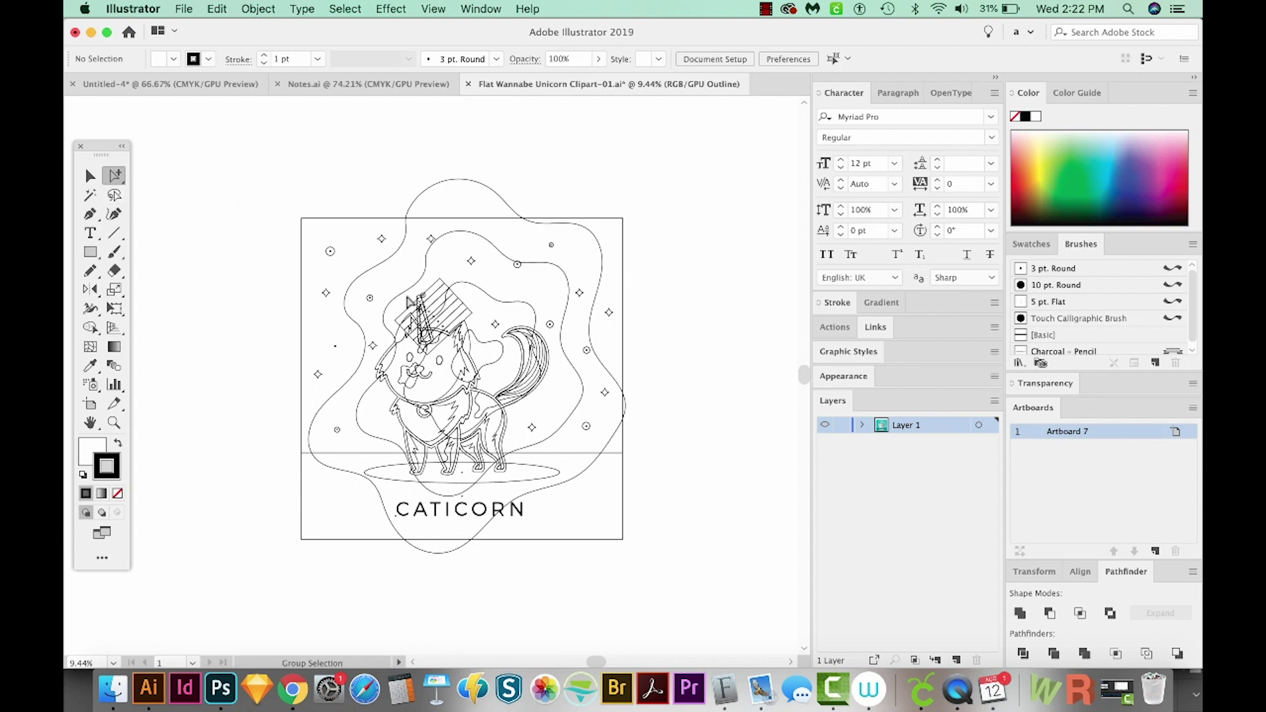
# Step: Remove the cat and text, delete the scattered stars, then restore the cat and text
pyautogui.moveTo(384, 292); pyautogui.dragTo(554, 523)
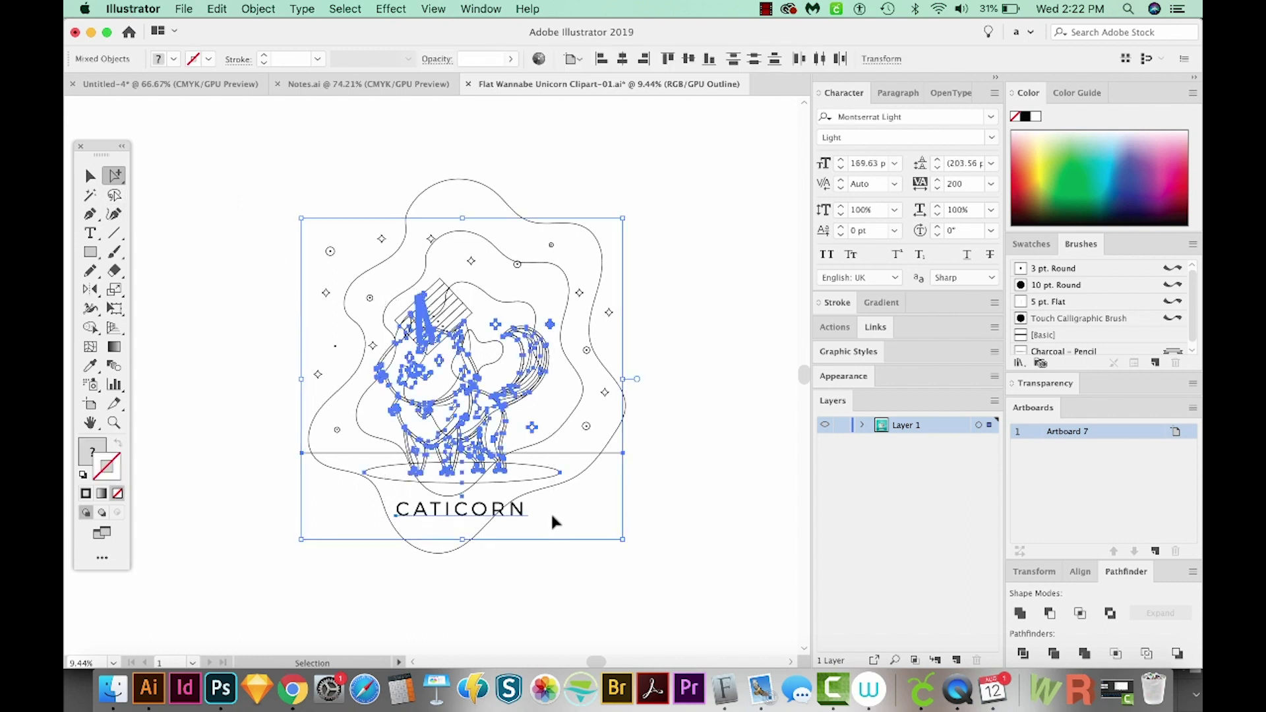
pyautogui.press('Delete')
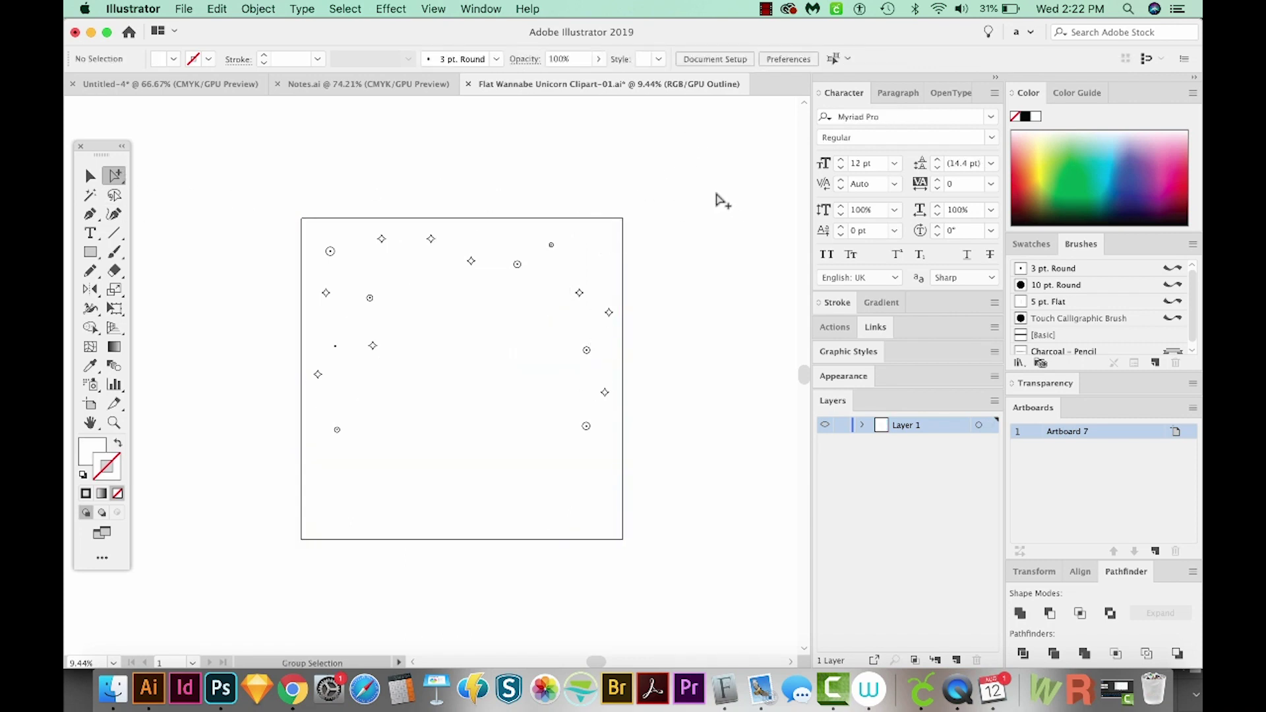
pyautogui.moveTo(714, 194)
pyautogui.mouseDown()
pyautogui.moveTo(232, 607)
pyautogui.moveTo(244, 602)
pyautogui.mouseUp()
pyautogui.press('Delete')
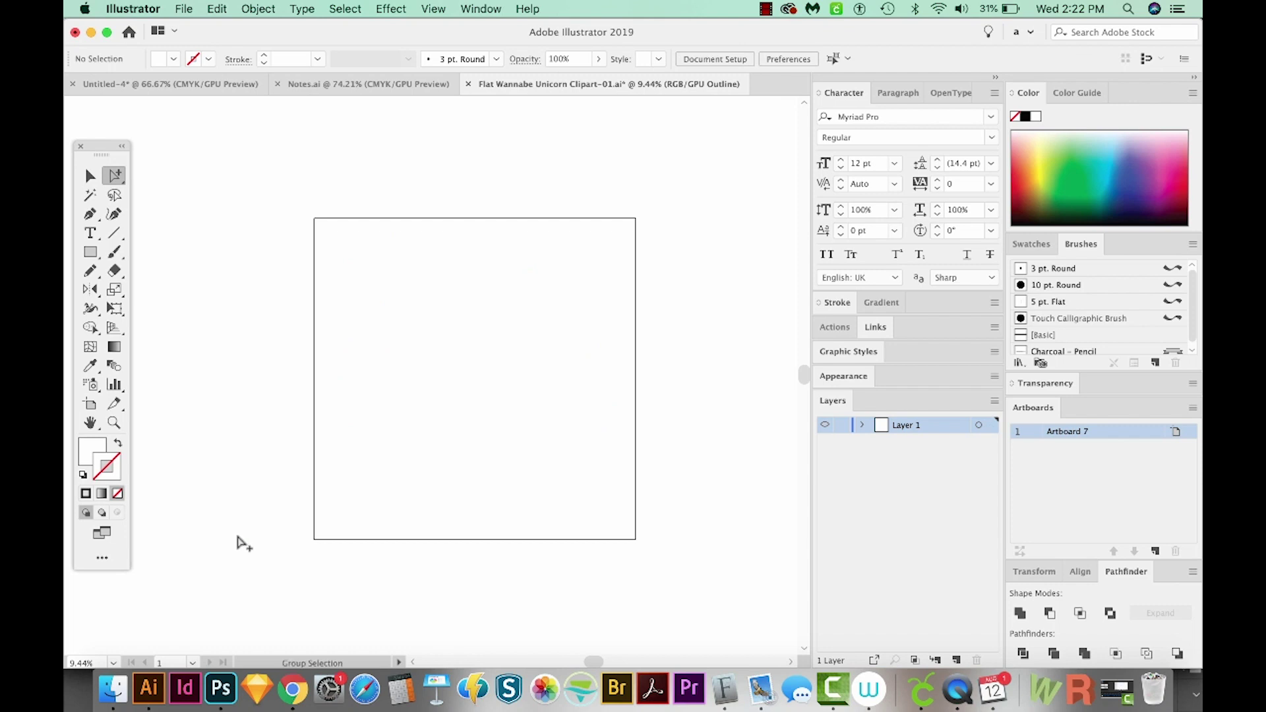
pyautogui.hotkey('ctrl', 'z')
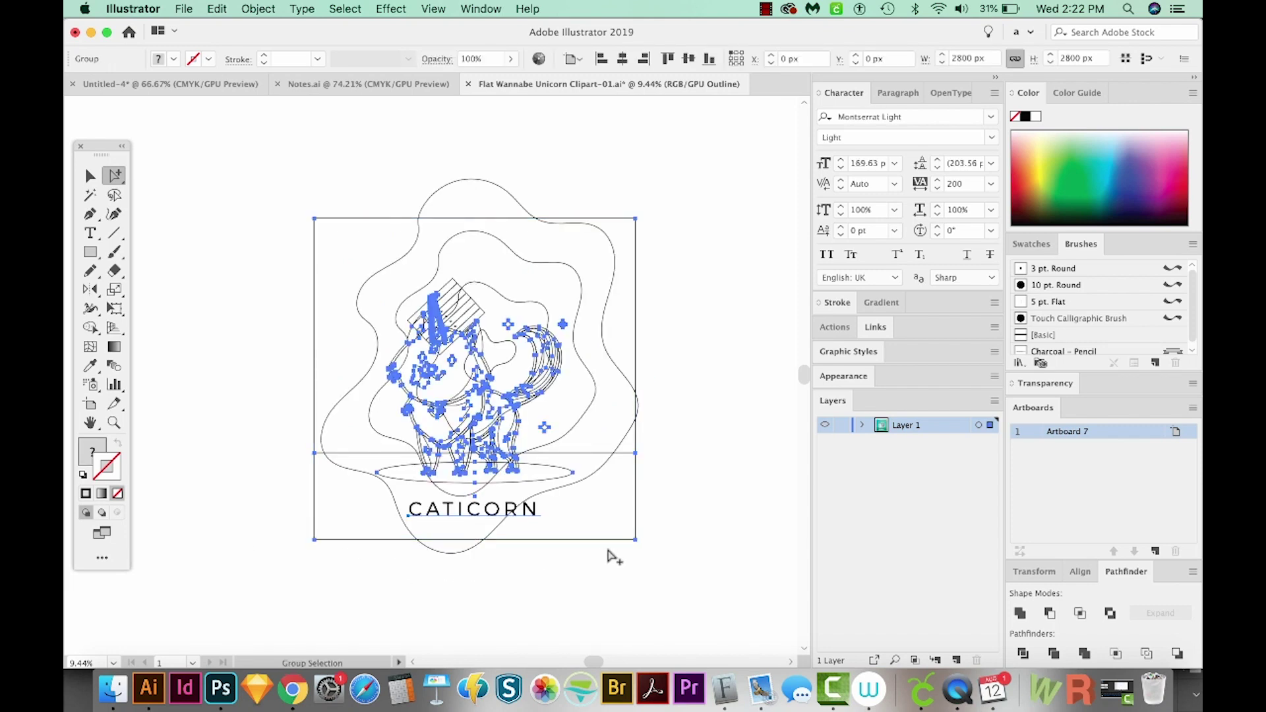
# Step: Back in full-colour view, delete the wavy teal background shapes and the sparkles near the tail
pyautogui.hotkey('ctrl', 'y')
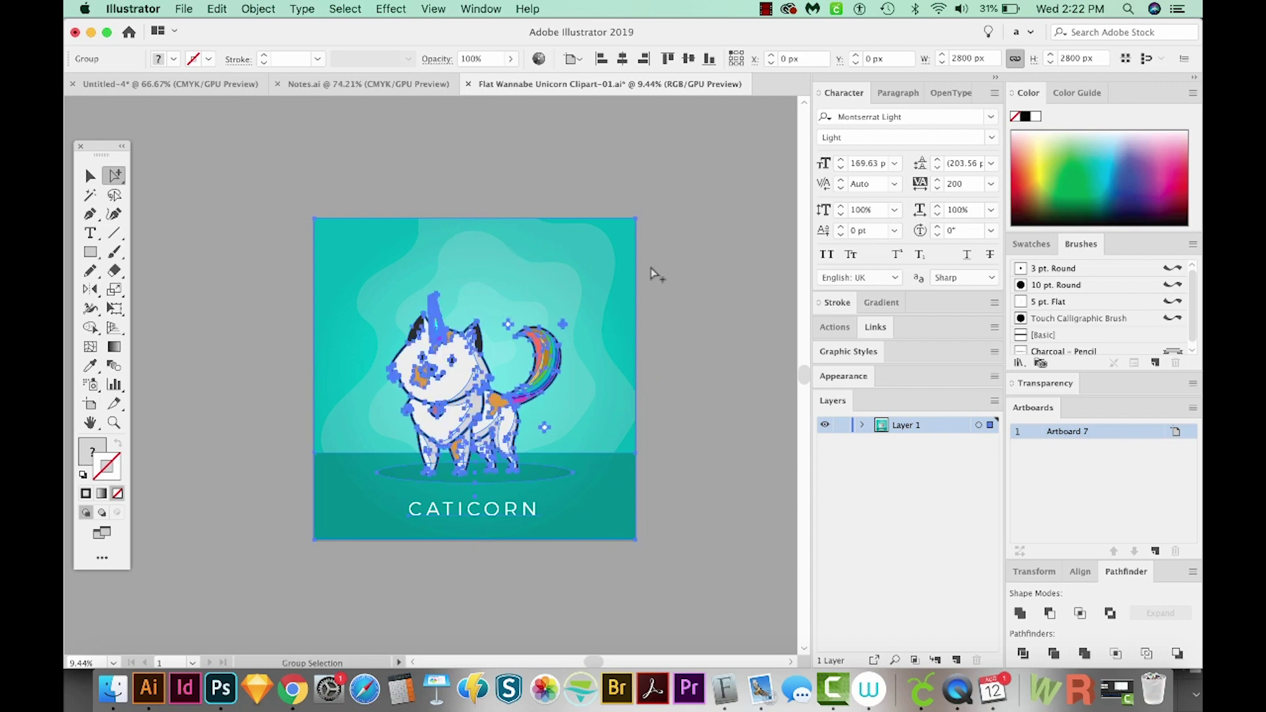
pyautogui.click(653, 297)
pyautogui.click(596, 264)
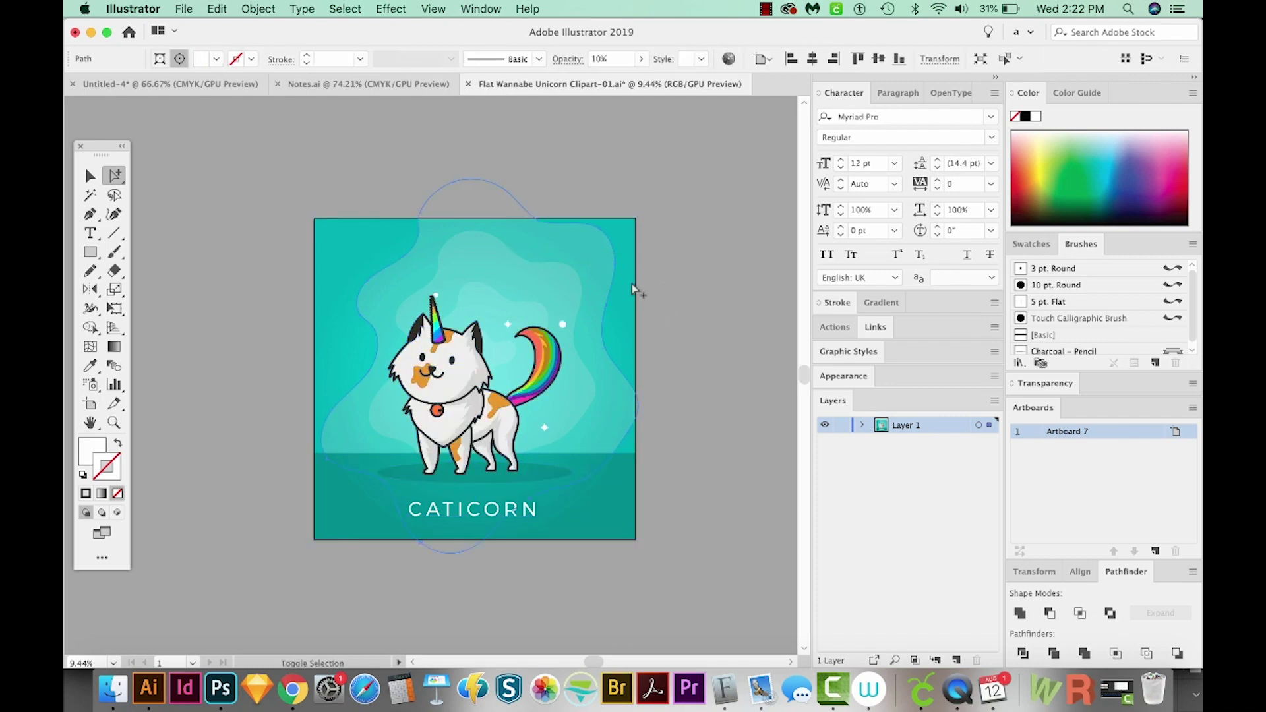
pyautogui.keyDown('shift'); pyautogui.click(508, 323); pyautogui.keyUp('shift')
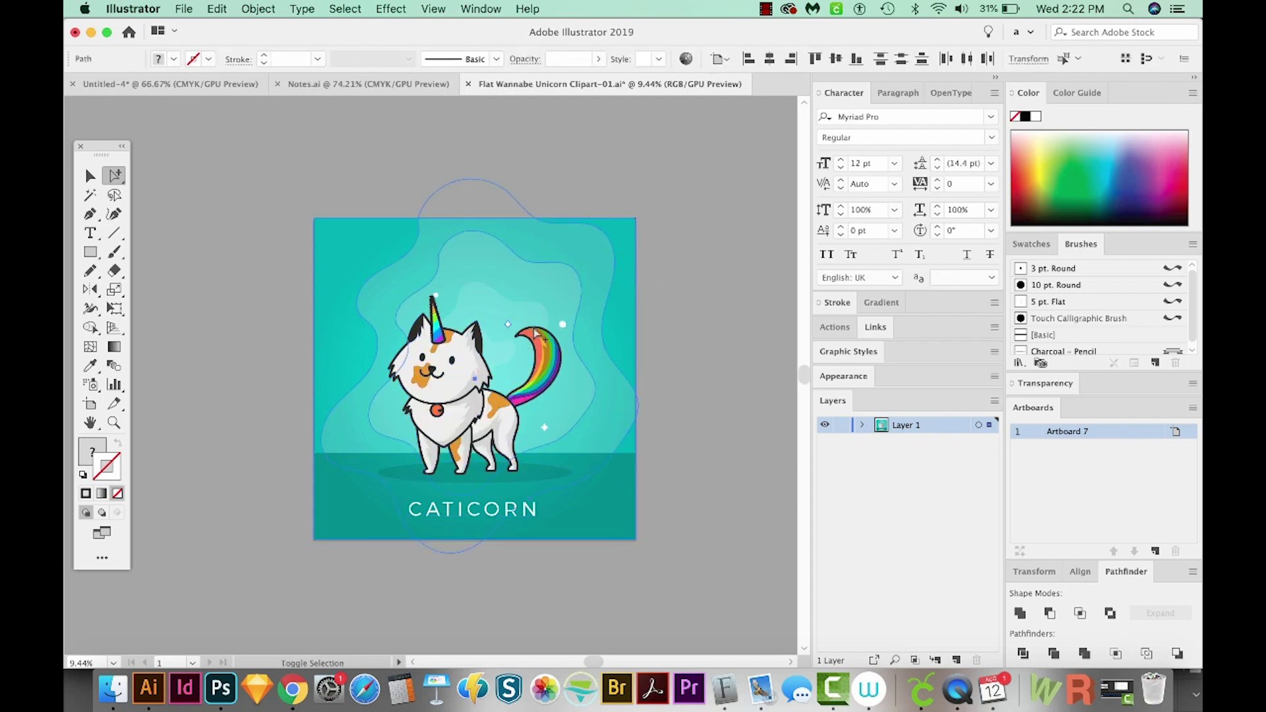
pyautogui.keyDown('shift'); pyautogui.click(563, 325); pyautogui.keyUp('shift')
pyautogui.press('Delete')
# Step: Move the CATICORN text up closer to the cat and make it black
pyautogui.click(496, 514)
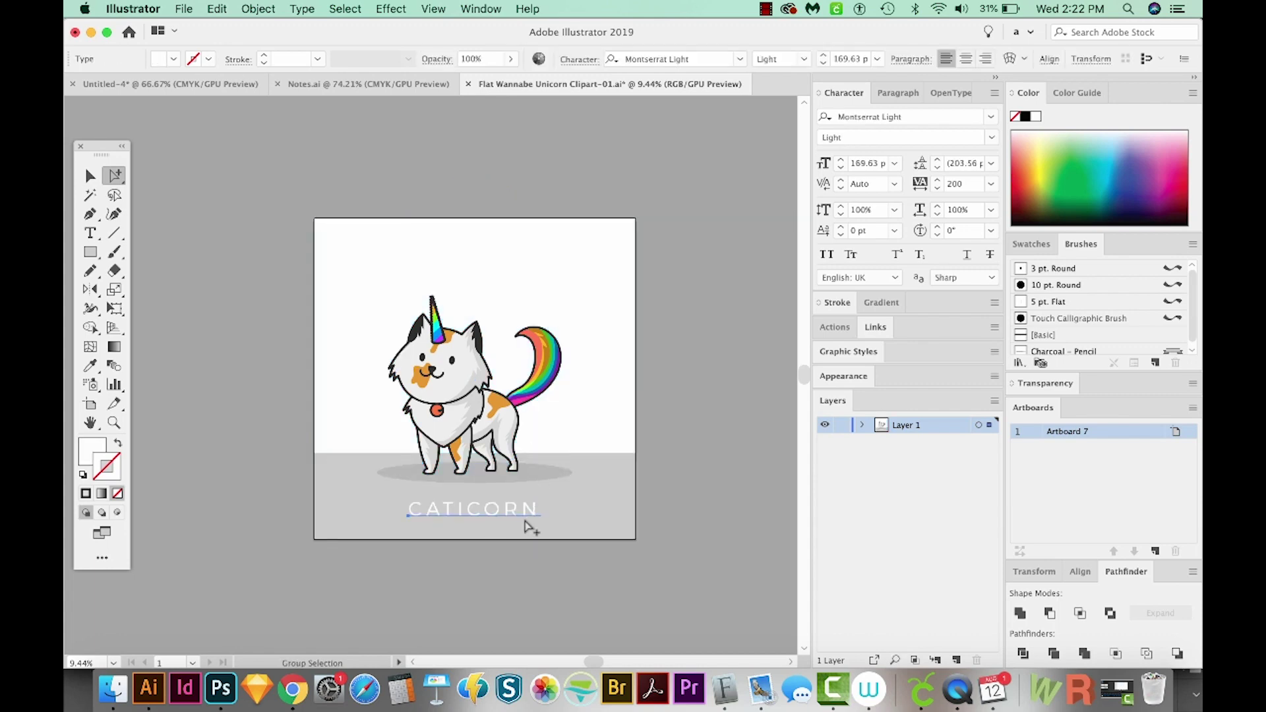
pyautogui.moveTo(529, 527); pyautogui.dragTo(514, 502)
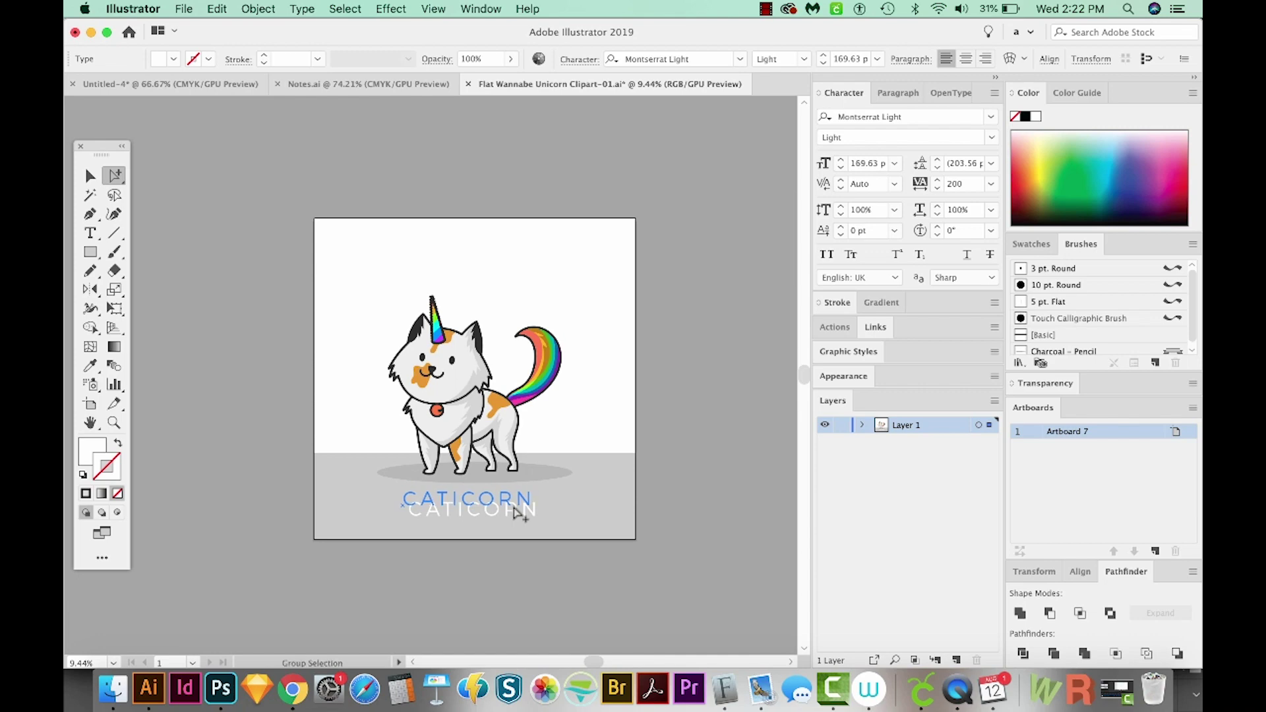
pyautogui.click(1025, 117)
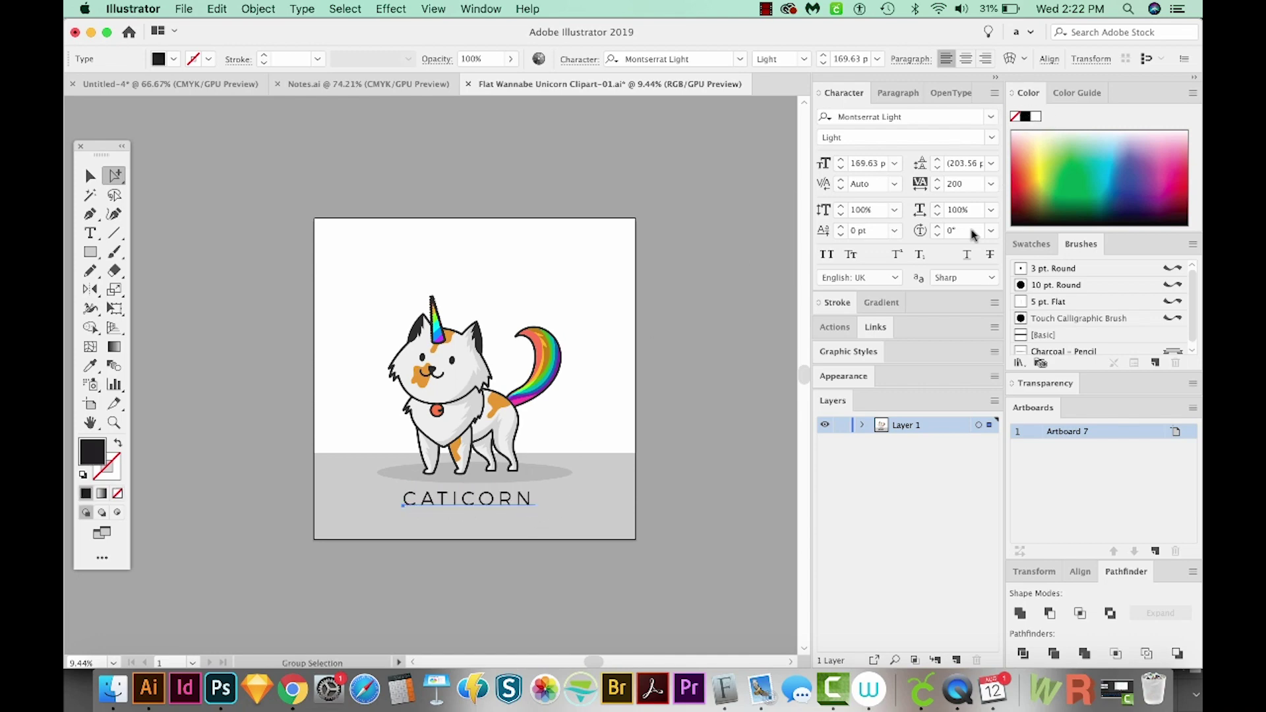
# Step: Select and delete the grey background rectangle behind the artwork
pyautogui.moveTo(665, 424)
pyautogui.mouseDown()
pyautogui.moveTo(634, 594)
pyautogui.moveTo(608, 595)
pyautogui.mouseUp()
pyautogui.press('Delete')
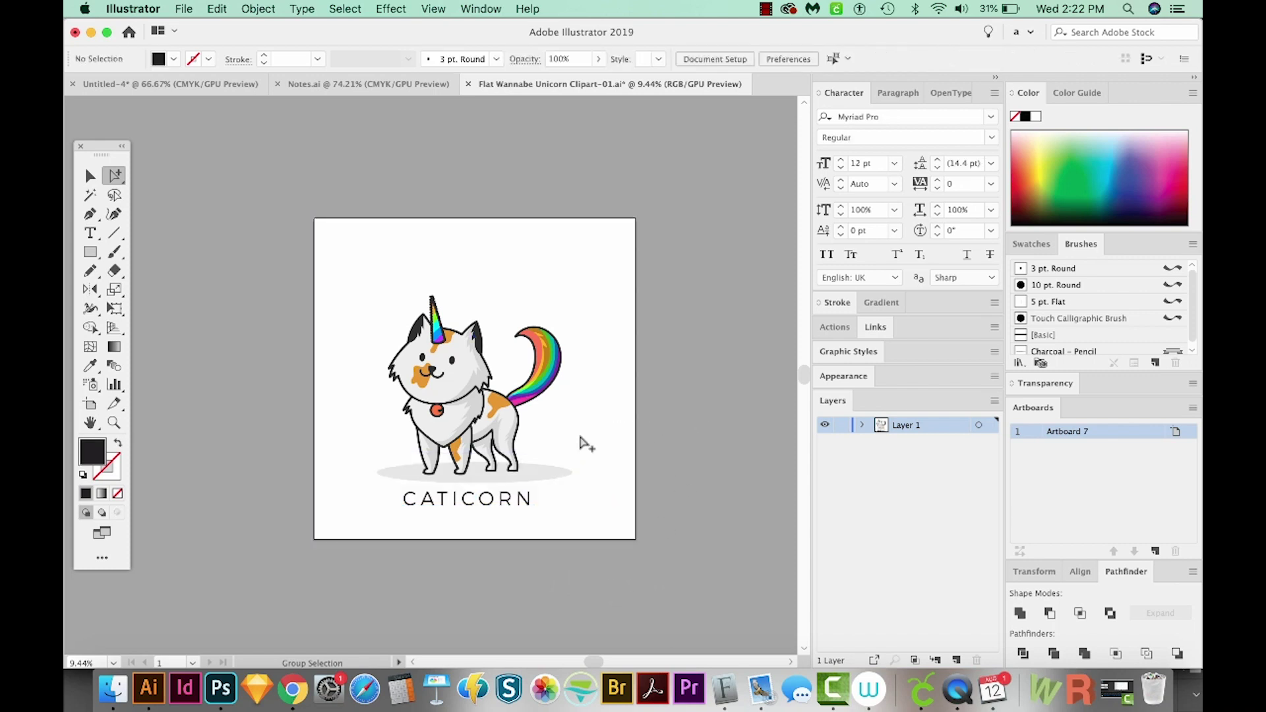
pyautogui.press('v')
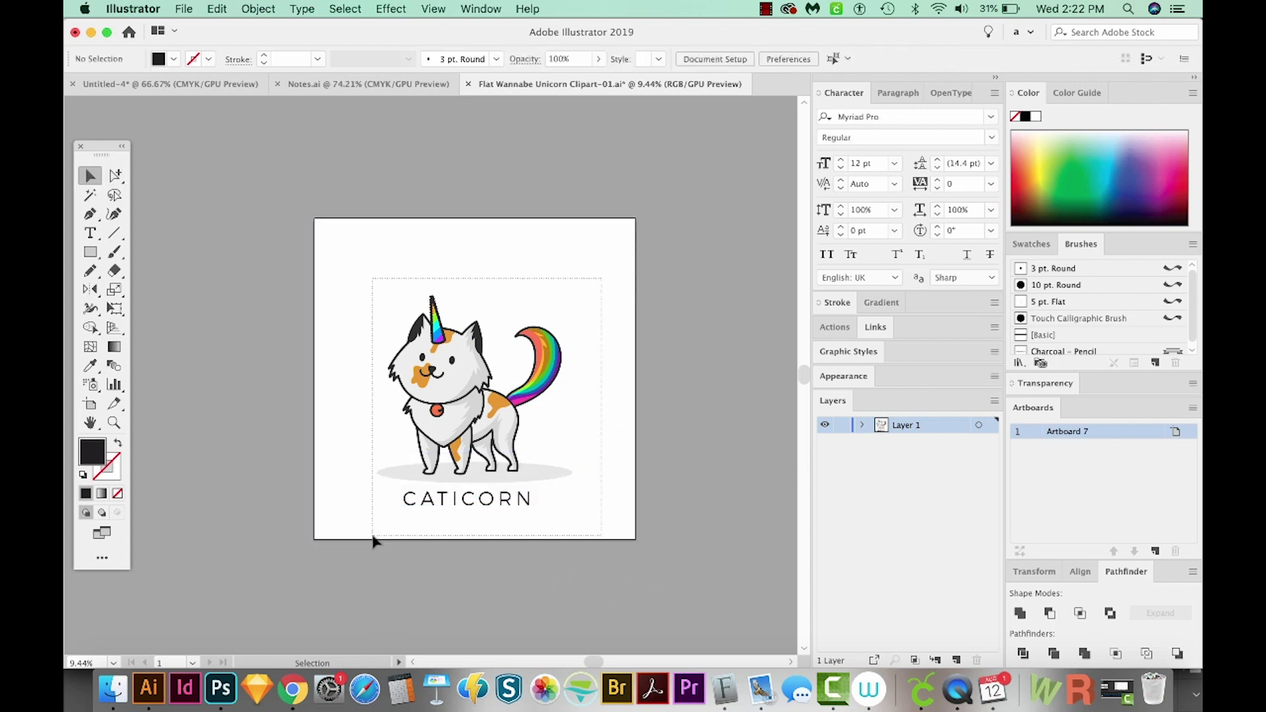
# Step: Drag the caticorn artwork and its title higher on the artboard
pyautogui.moveTo(374, 540); pyautogui.dragTo(594, 277)
pyautogui.moveTo(489, 391); pyautogui.dragTo(497, 355)
pyautogui.press('a')
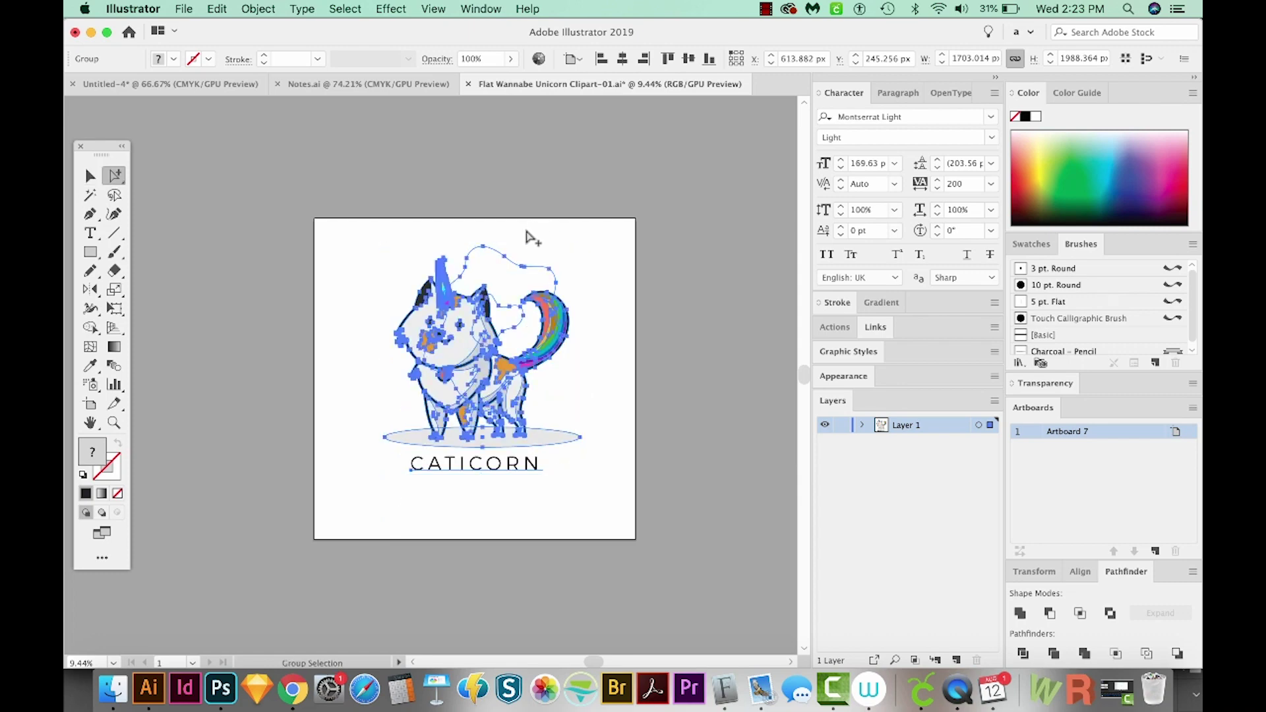
pyautogui.click(504, 315)
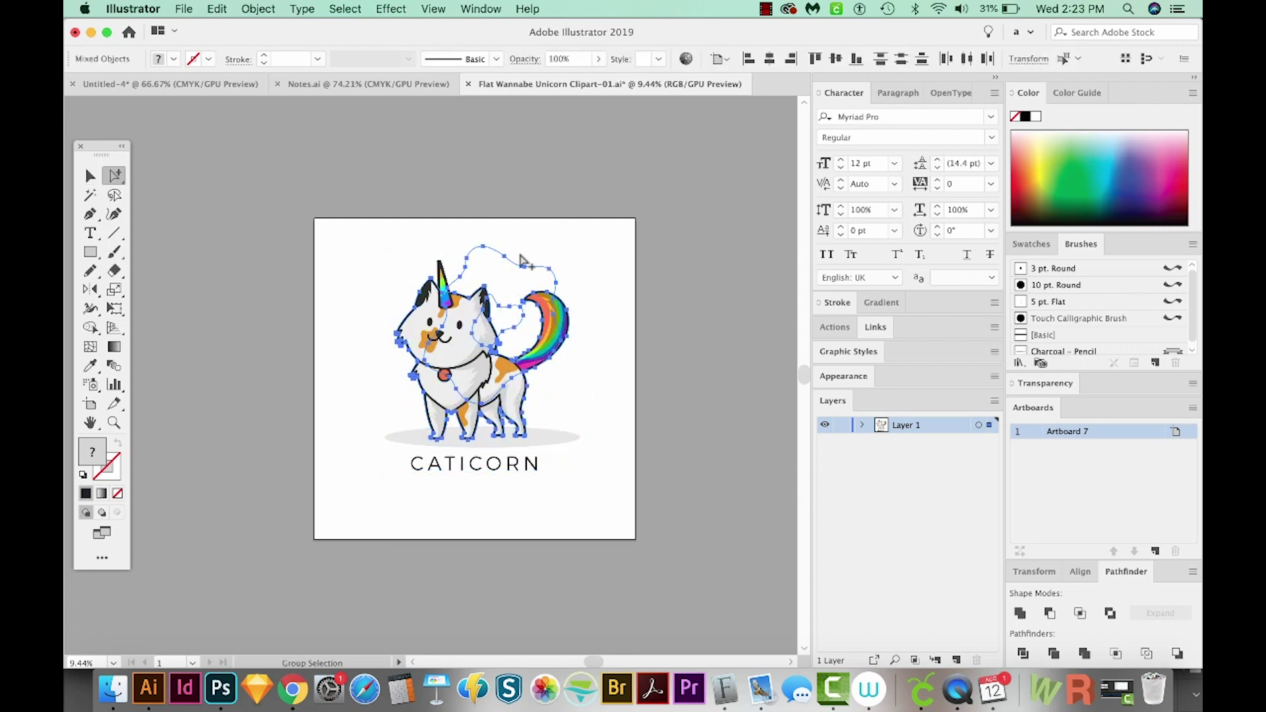
# Step: Direct-select the grey shadow ellipse under the cat and delete it
pyautogui.click(502, 315)
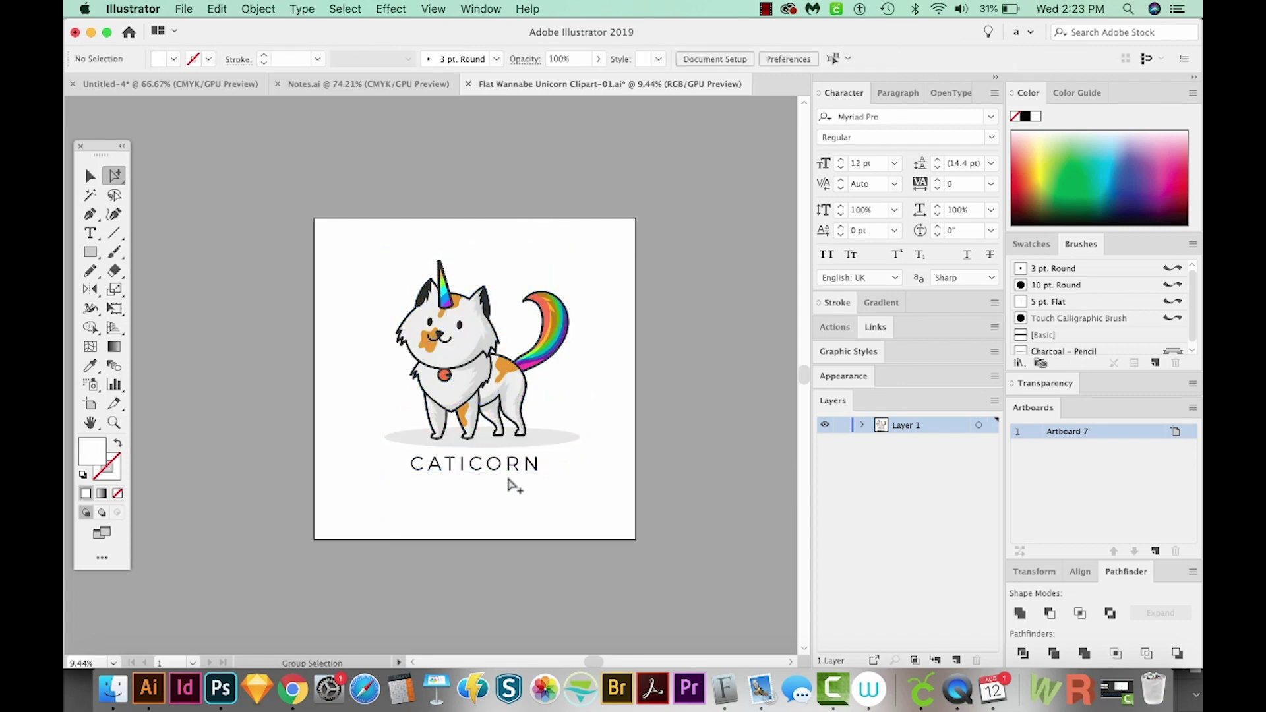
pyautogui.click(566, 438)
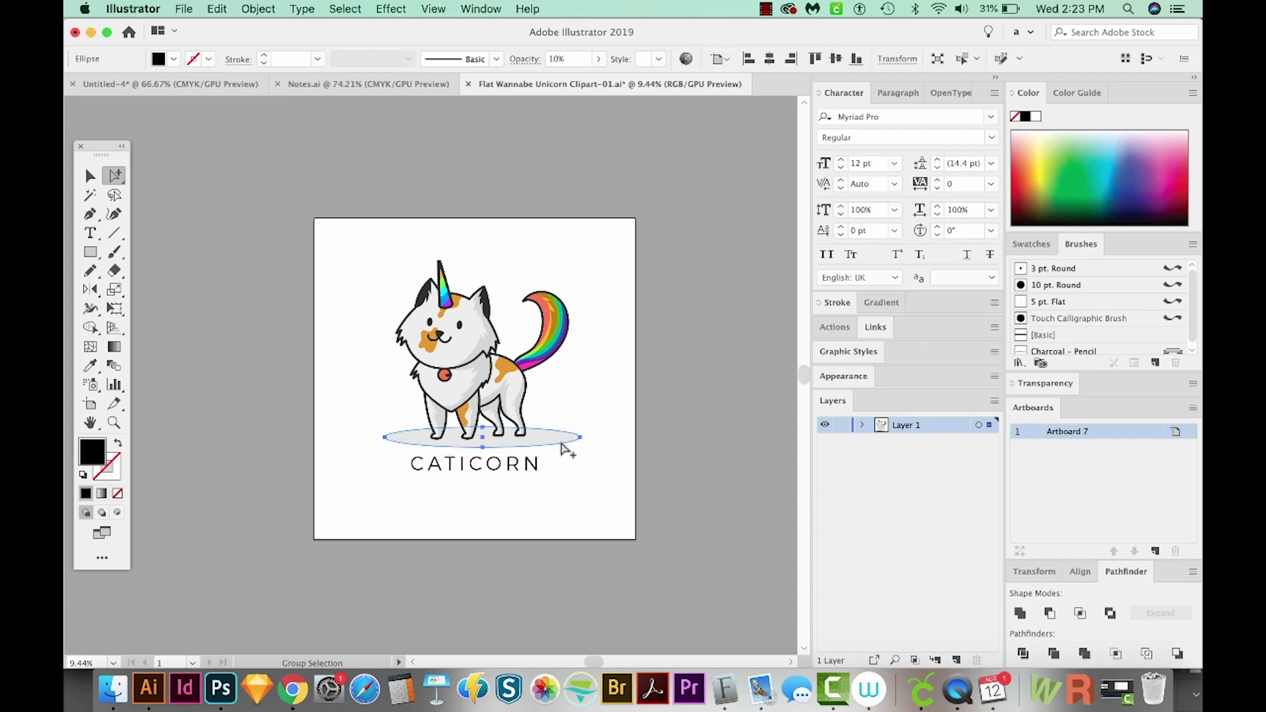
pyautogui.click(500, 451)
pyautogui.press('v')
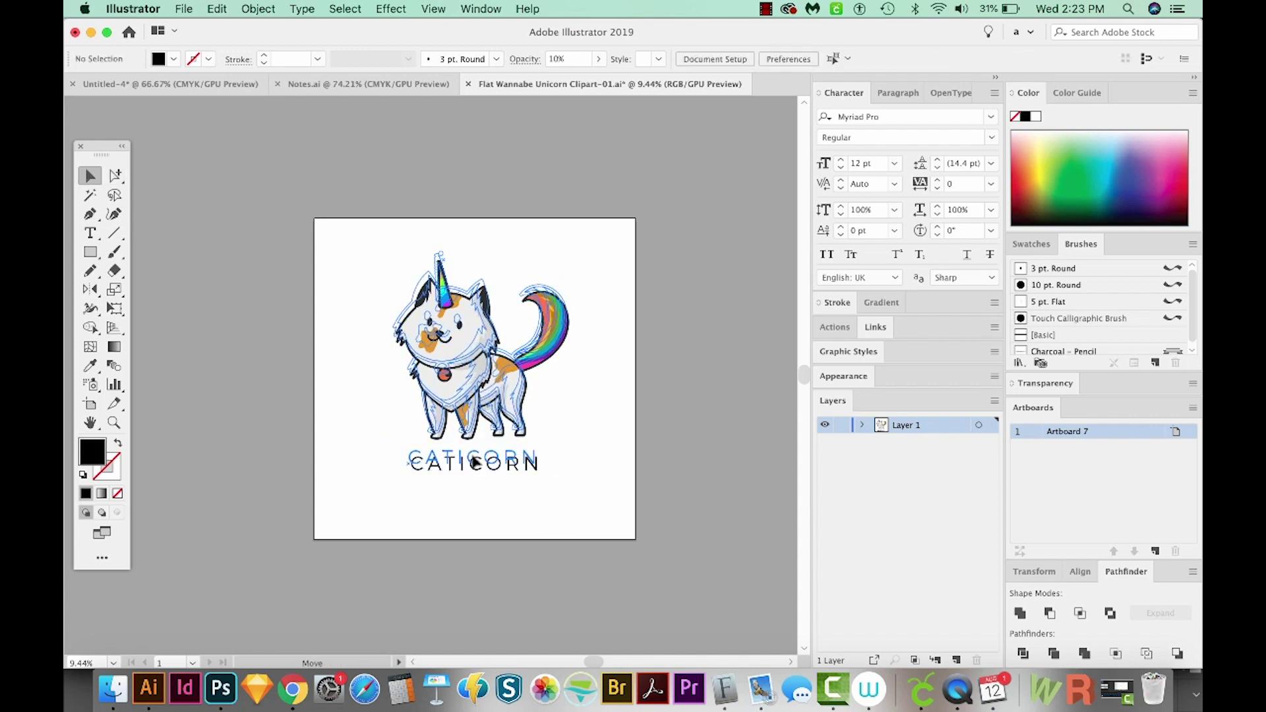
pyautogui.click(473, 462)
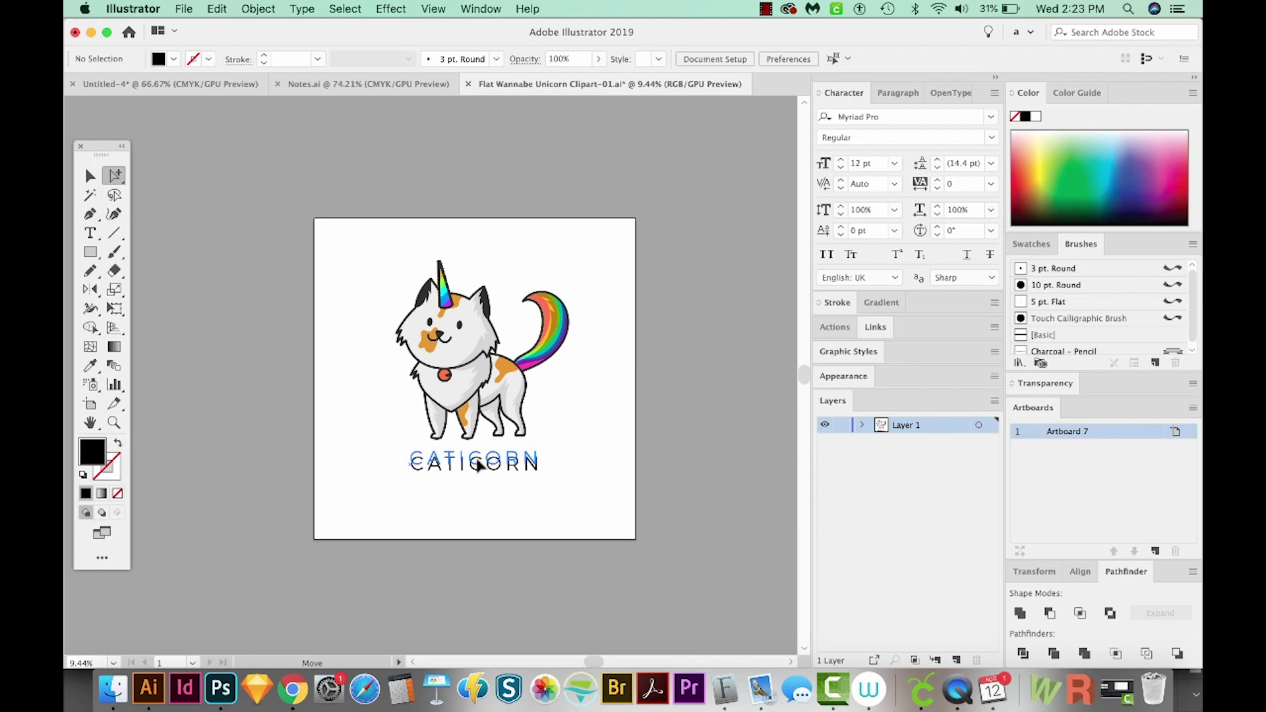
# Step: Zoom in on the artwork and check the artwork group selection
pyautogui.press('v')
pyautogui.scroll(3, 432, 366)
pyautogui.click(431, 366)
pyautogui.keyDown('shift'); pyautogui.click(432, 366); pyautogui.keyUp('shift')
pyautogui.keyDown('shift'); pyautogui.click(432, 366); pyautogui.keyUp('shift')
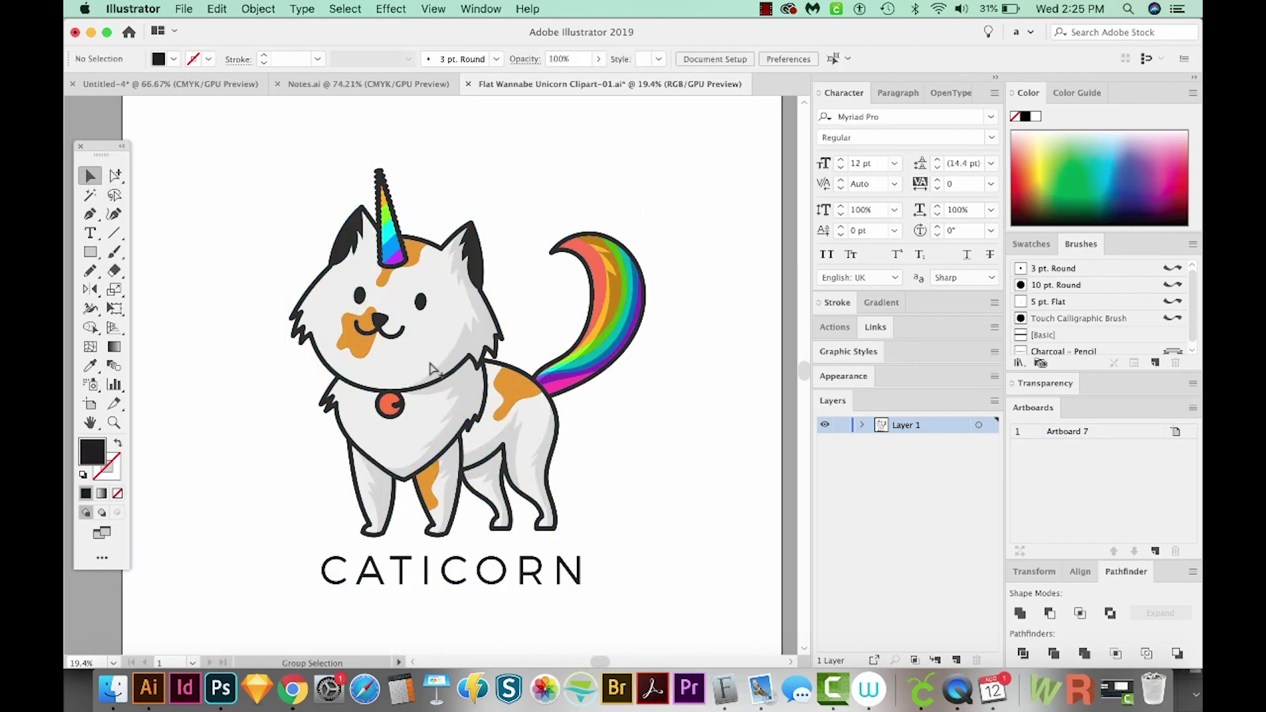
pyautogui.click(432, 369)
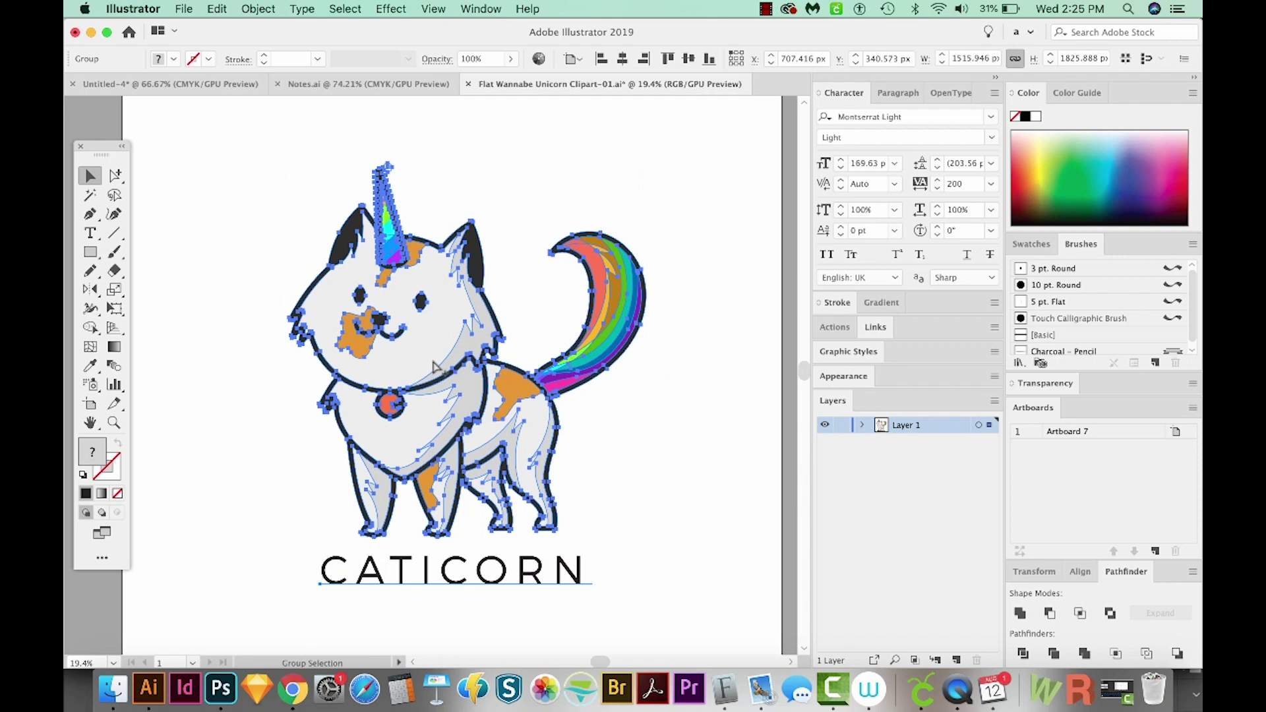
pyautogui.keyDown('shift'); pyautogui.click(432, 366); pyautogui.keyUp('shift')
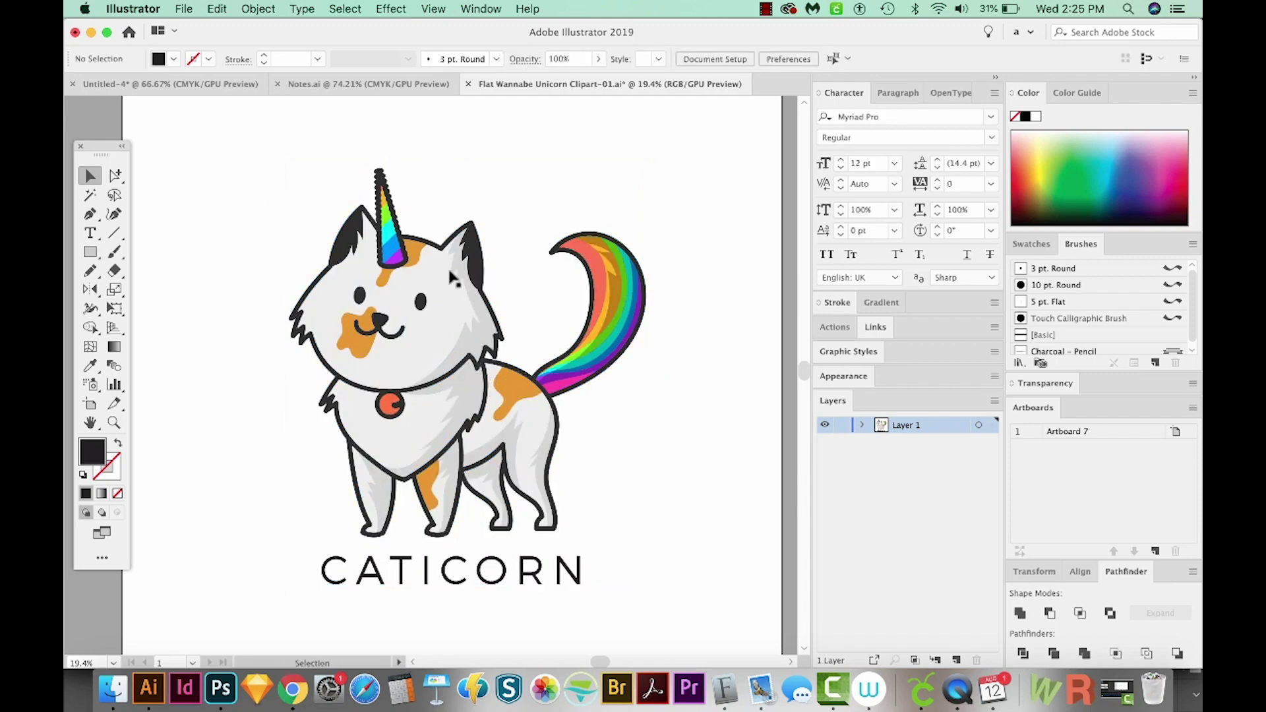
# Step: Inspect the cat artwork in Outline view, then return to full colour
pyautogui.click(421, 268)
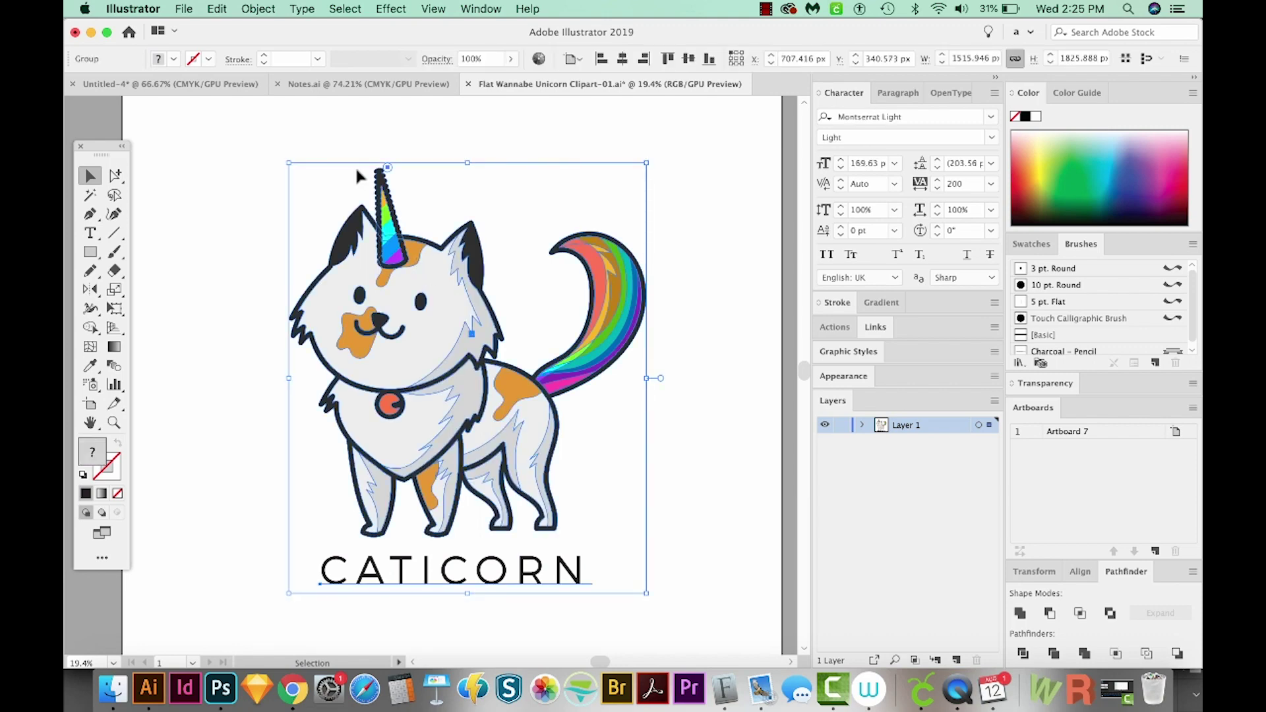
pyautogui.click(406, 225)
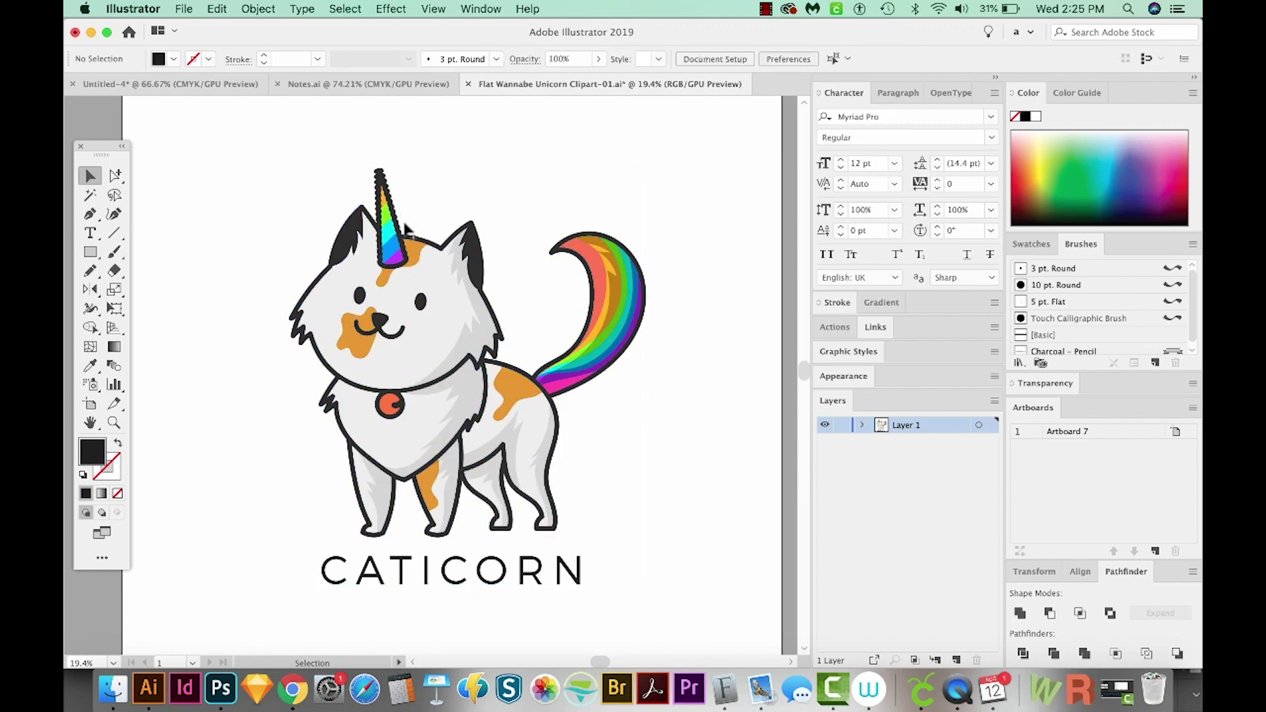
pyautogui.press('super+y')
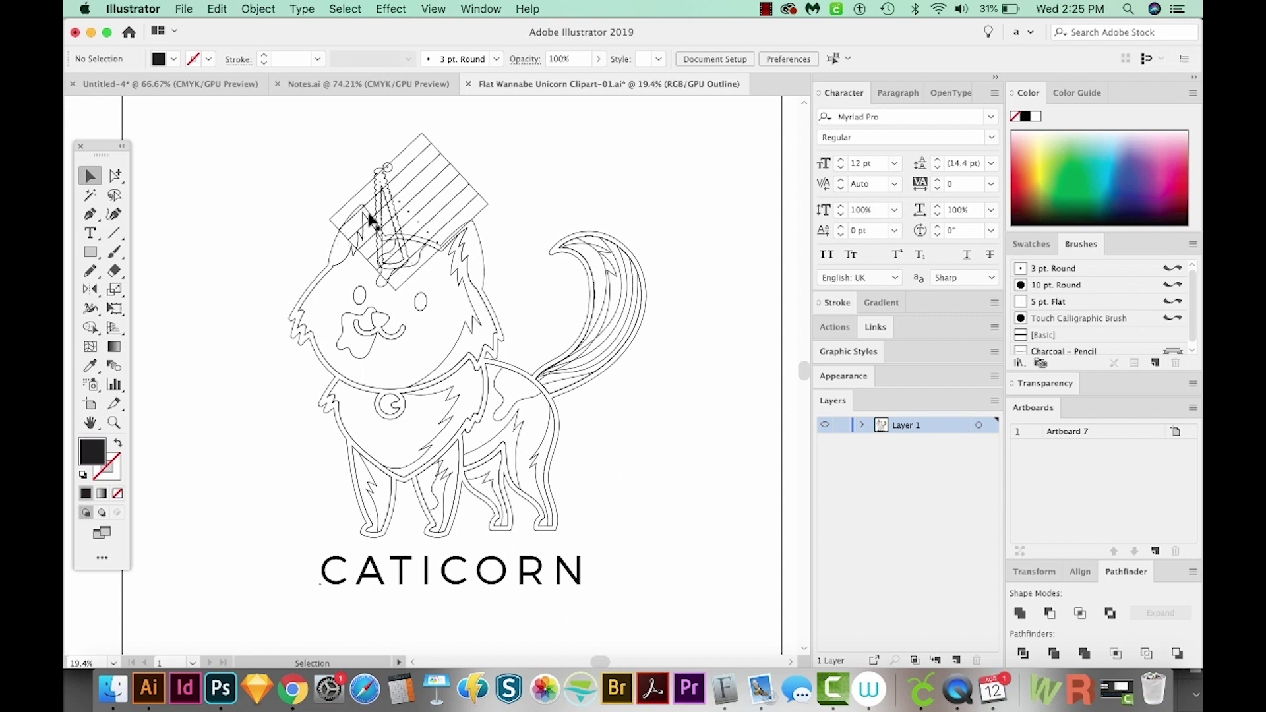
pyautogui.hotkey('ctrl', 'y')
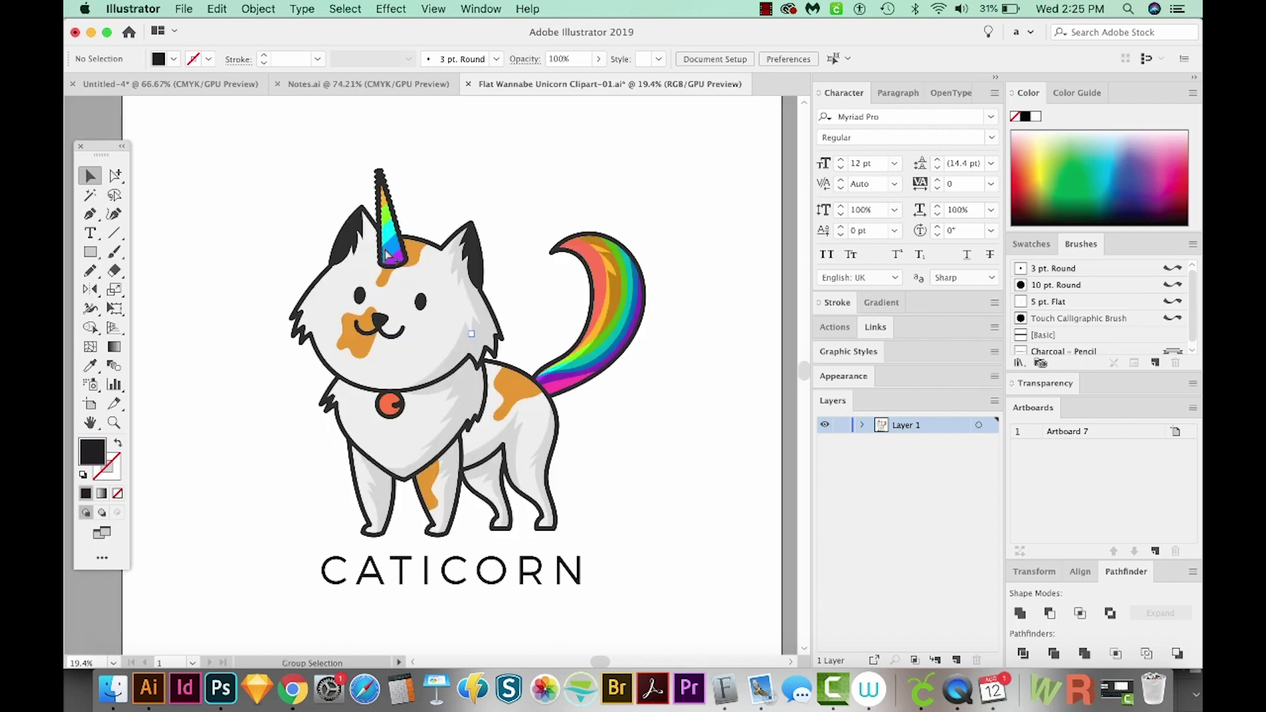
# Step: Delete the small ellipse at the tip of the horn
pyautogui.press('a')
pyautogui.click(389, 169)
pyautogui.moveTo(389, 171); pyautogui.dragTo(399, 172)
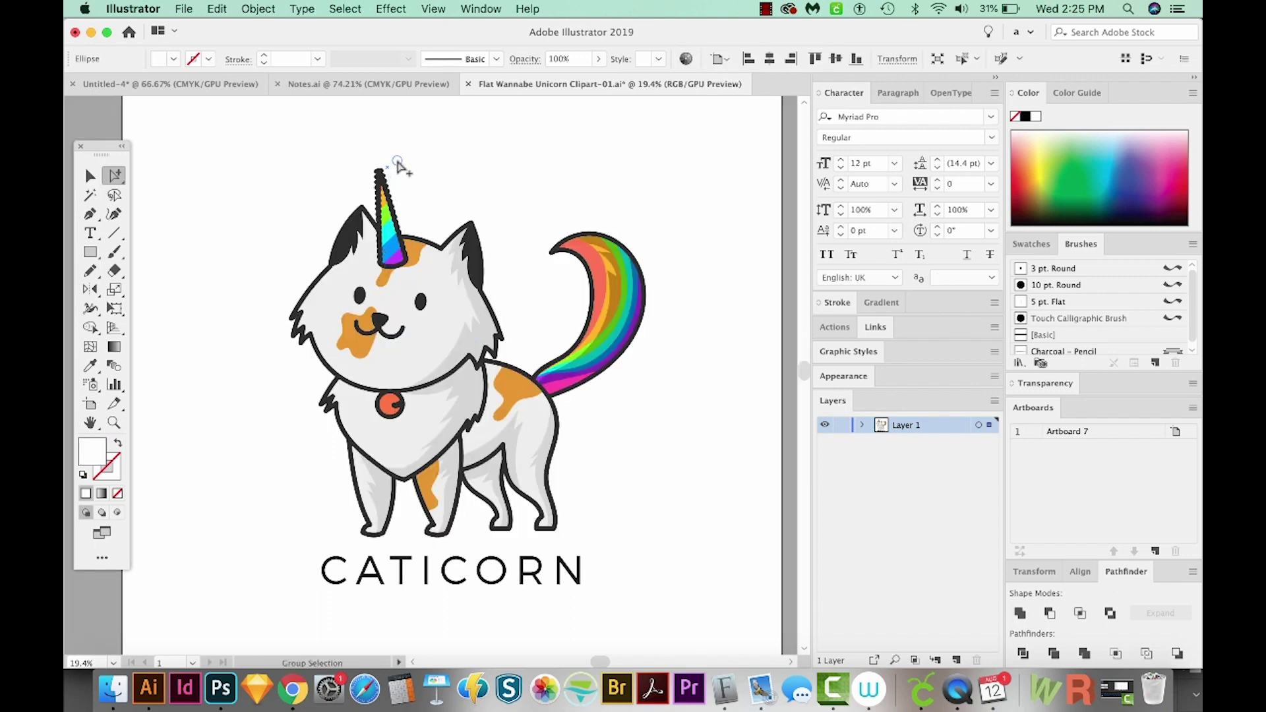
pyautogui.press('Delete')
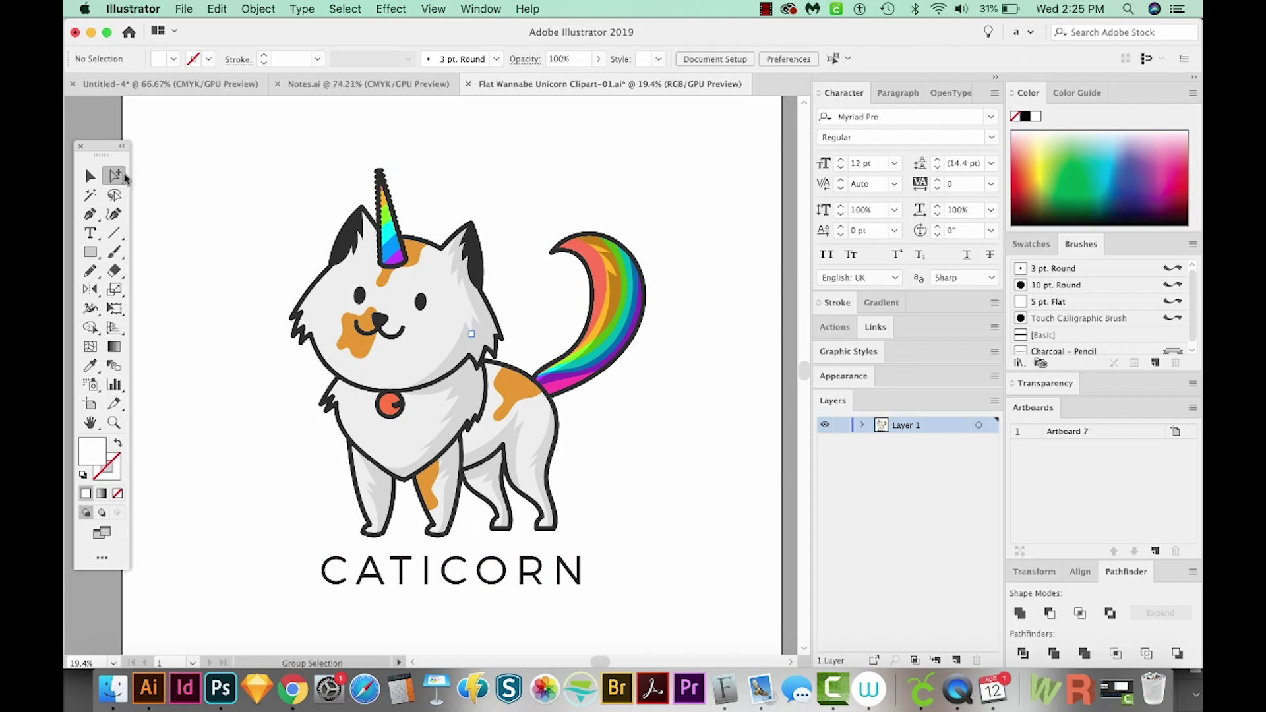
# Step: Delete the horn's rainbow stripes, then select the whole cat group
pyautogui.click(389, 234)
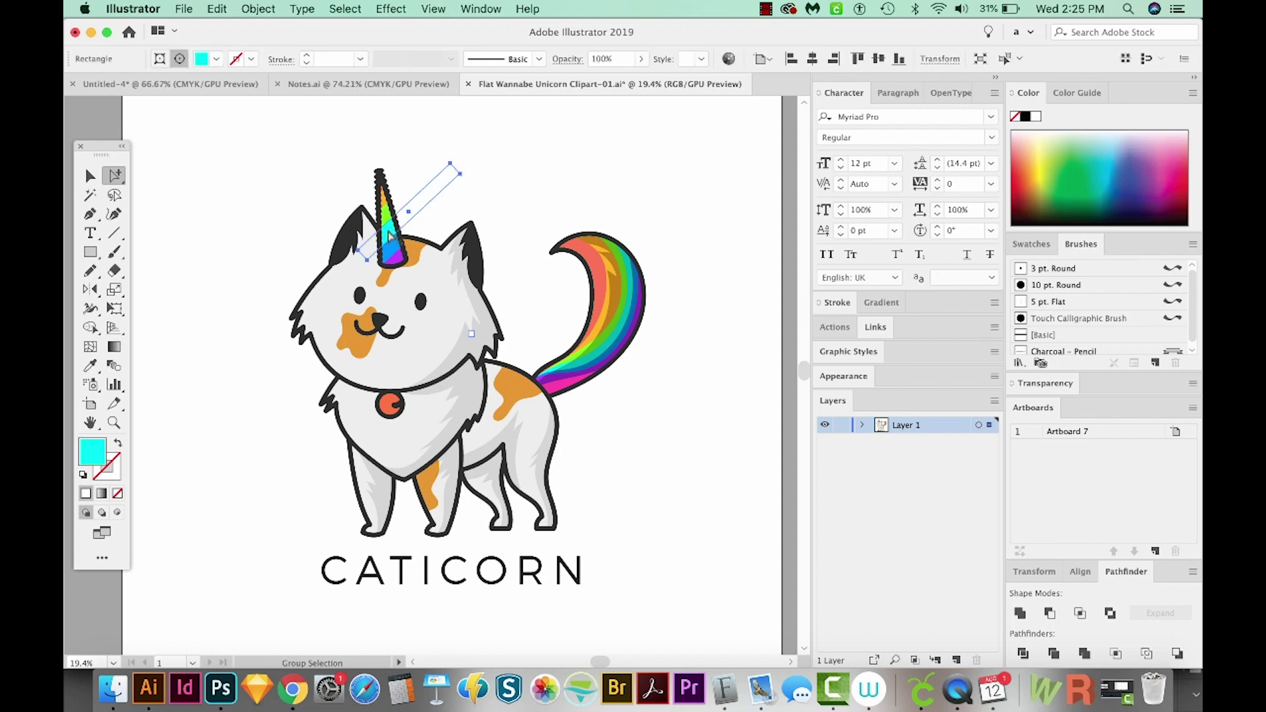
pyautogui.click(391, 237)
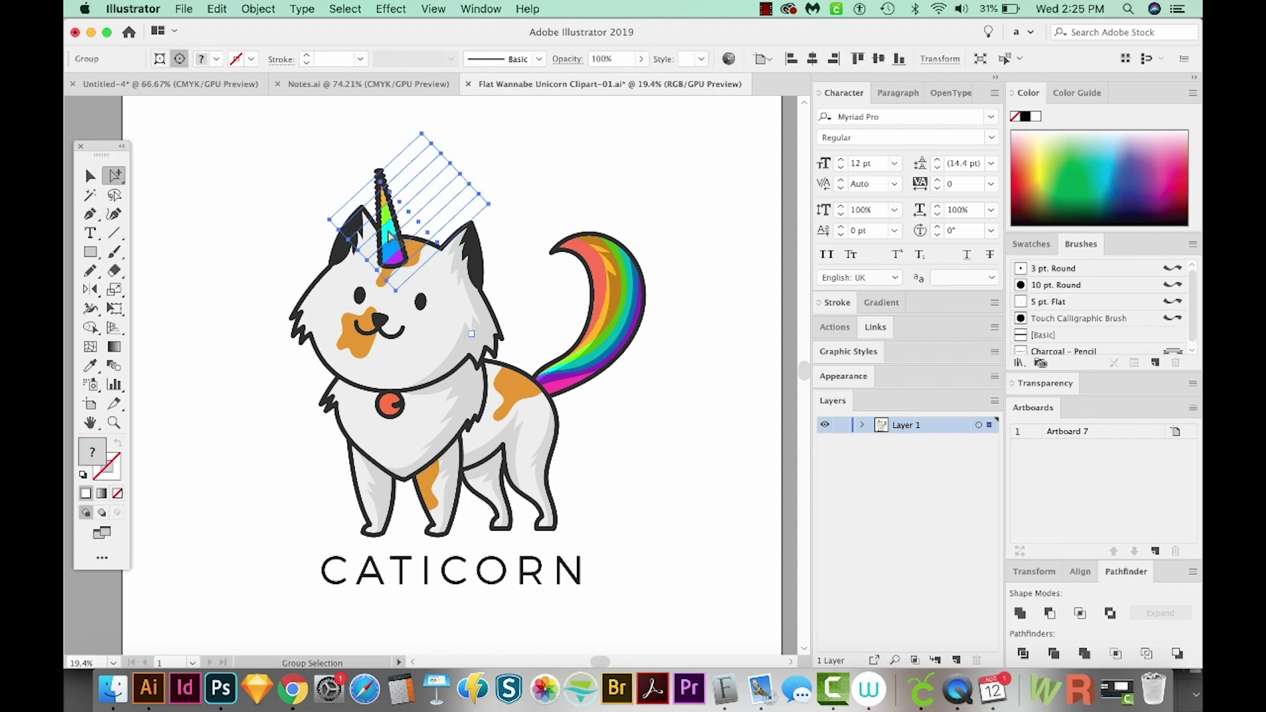
pyautogui.press('Delete')
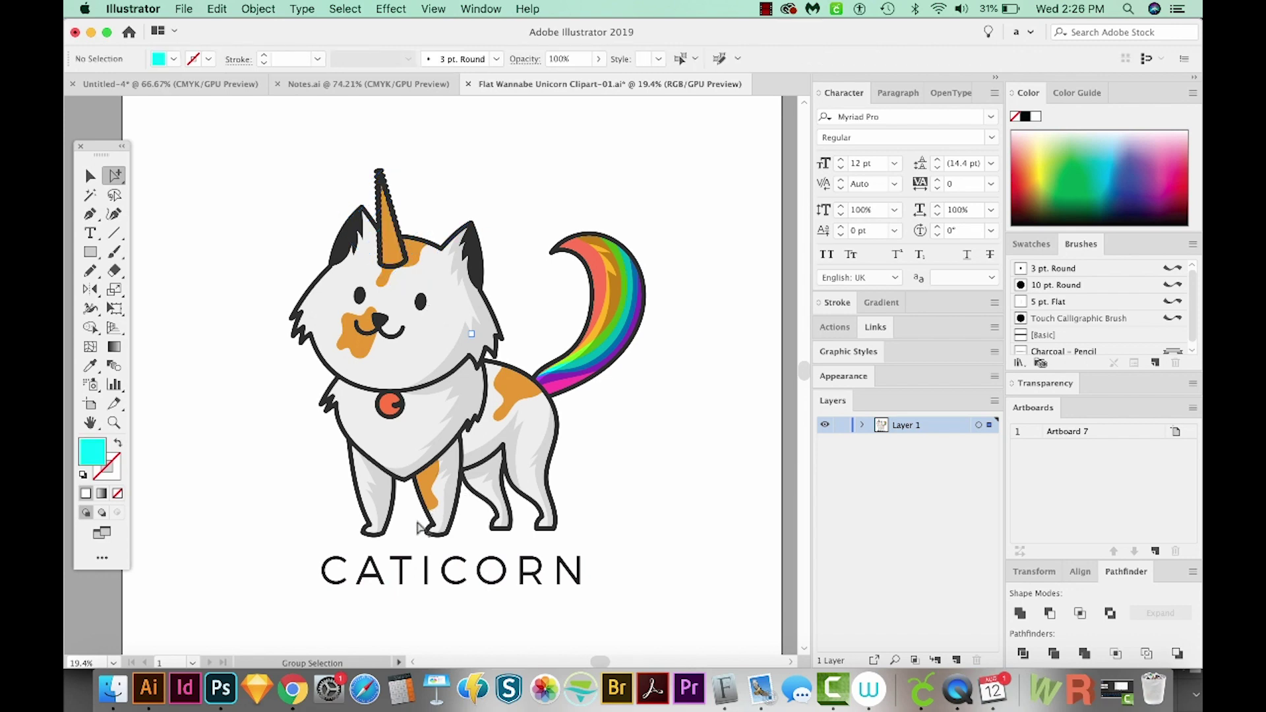
pyautogui.press('v')
pyautogui.click(426, 464)
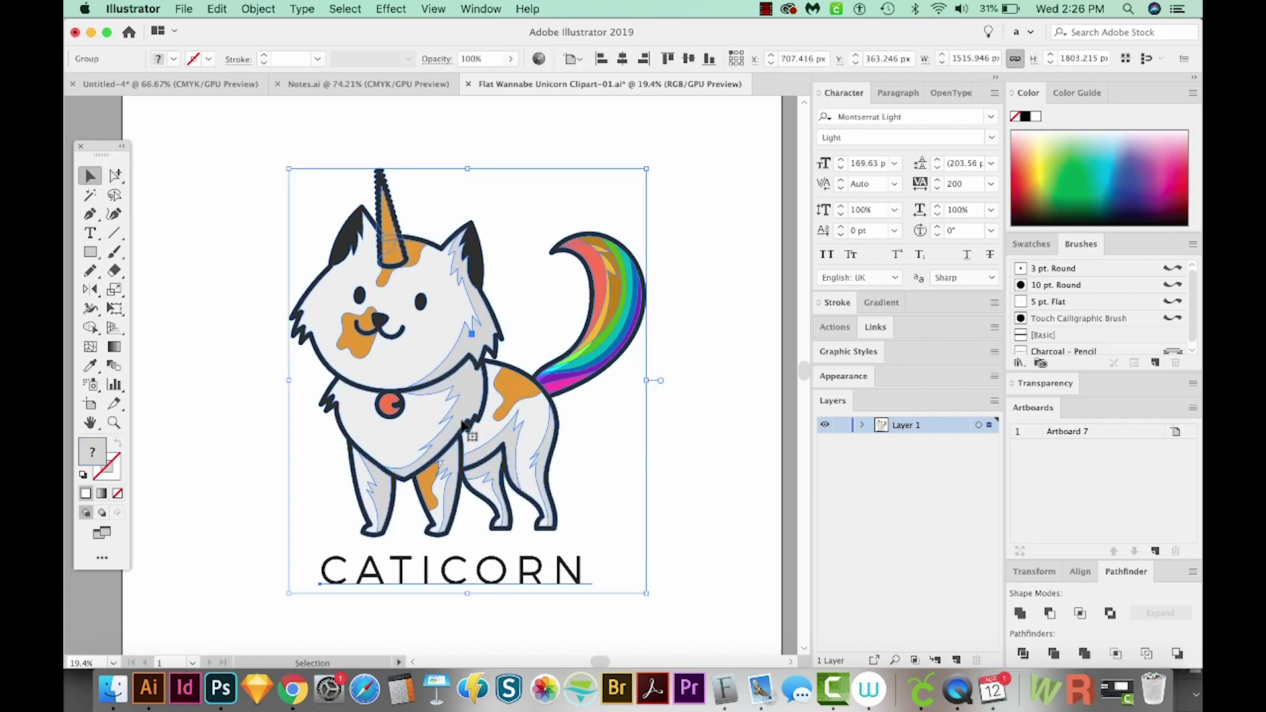
# Step: Select the cat group and apply Object > Expand Appearance
pyautogui.click(549, 537)
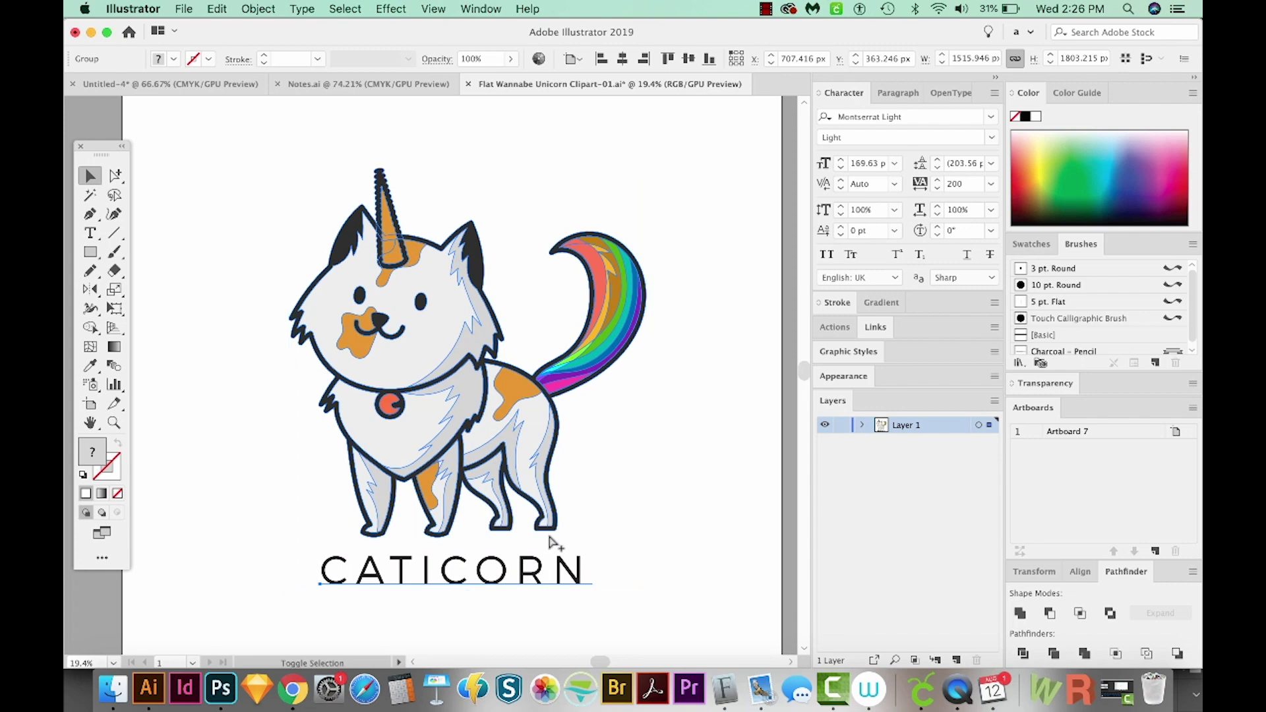
pyautogui.click(547, 531)
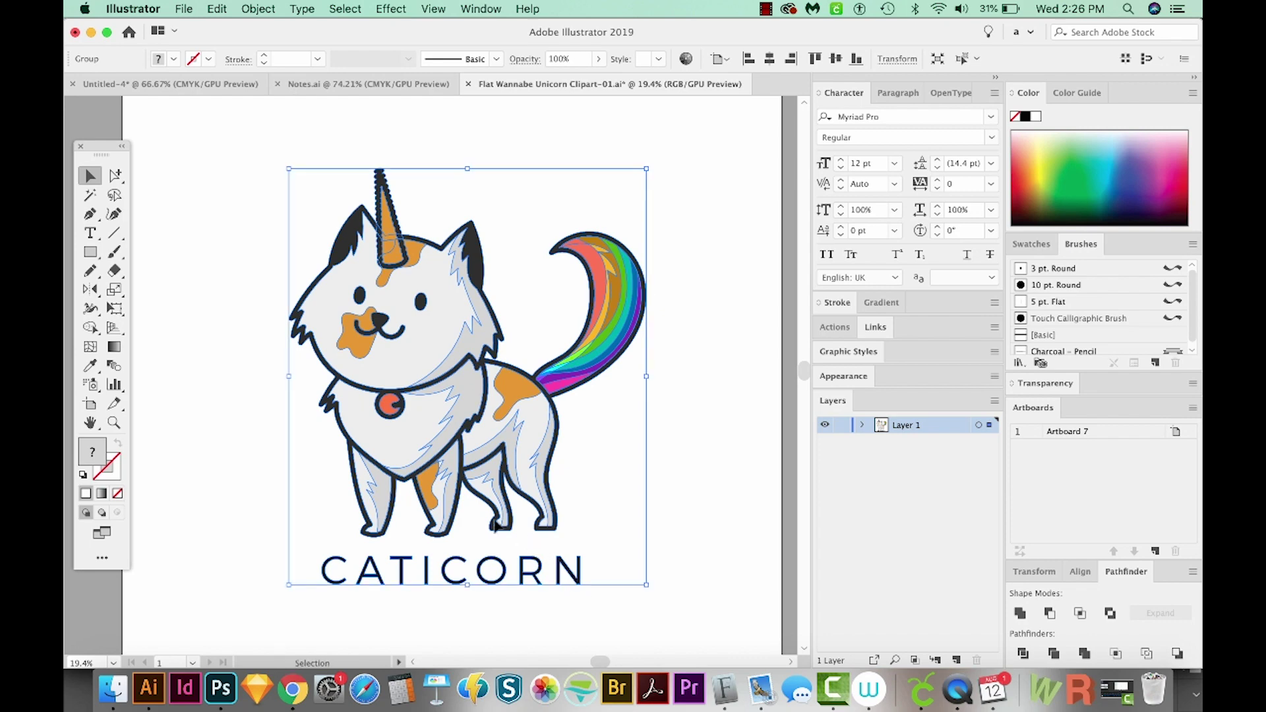
pyautogui.keyDown('shift'); pyautogui.click(514, 443); pyautogui.keyUp('shift')
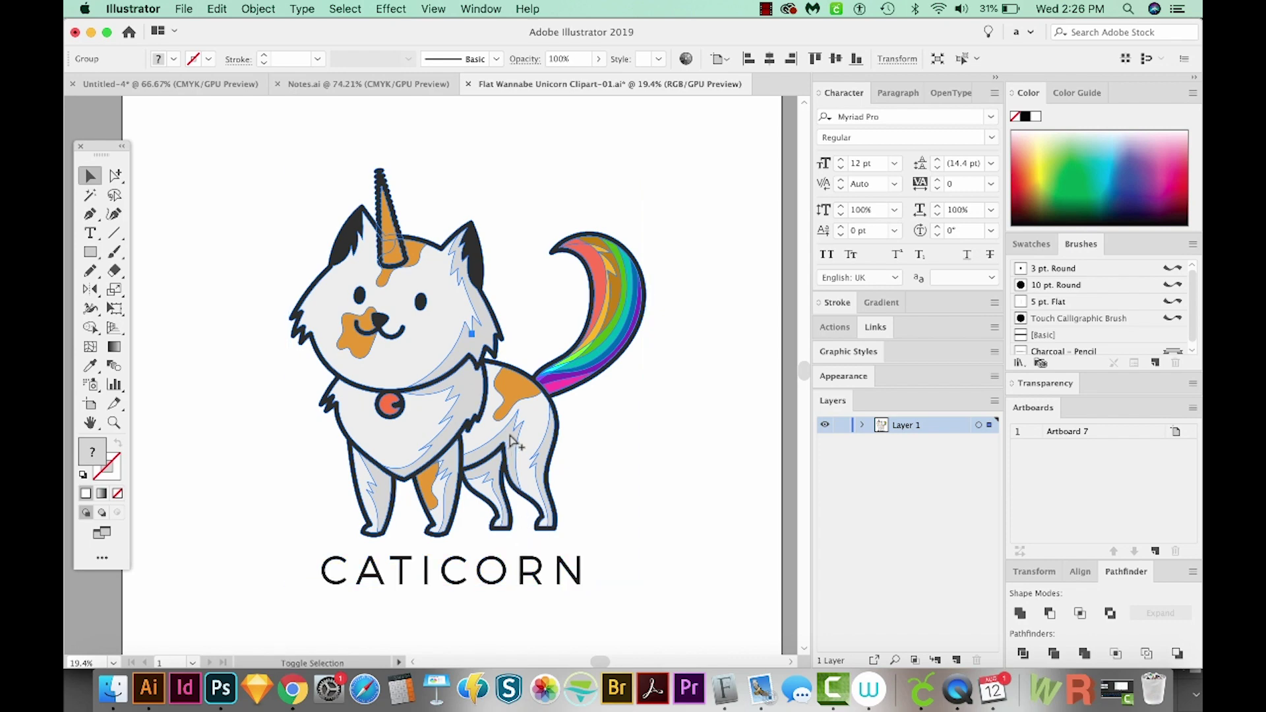
pyautogui.press('super+z')
pyautogui.click(260, 8)
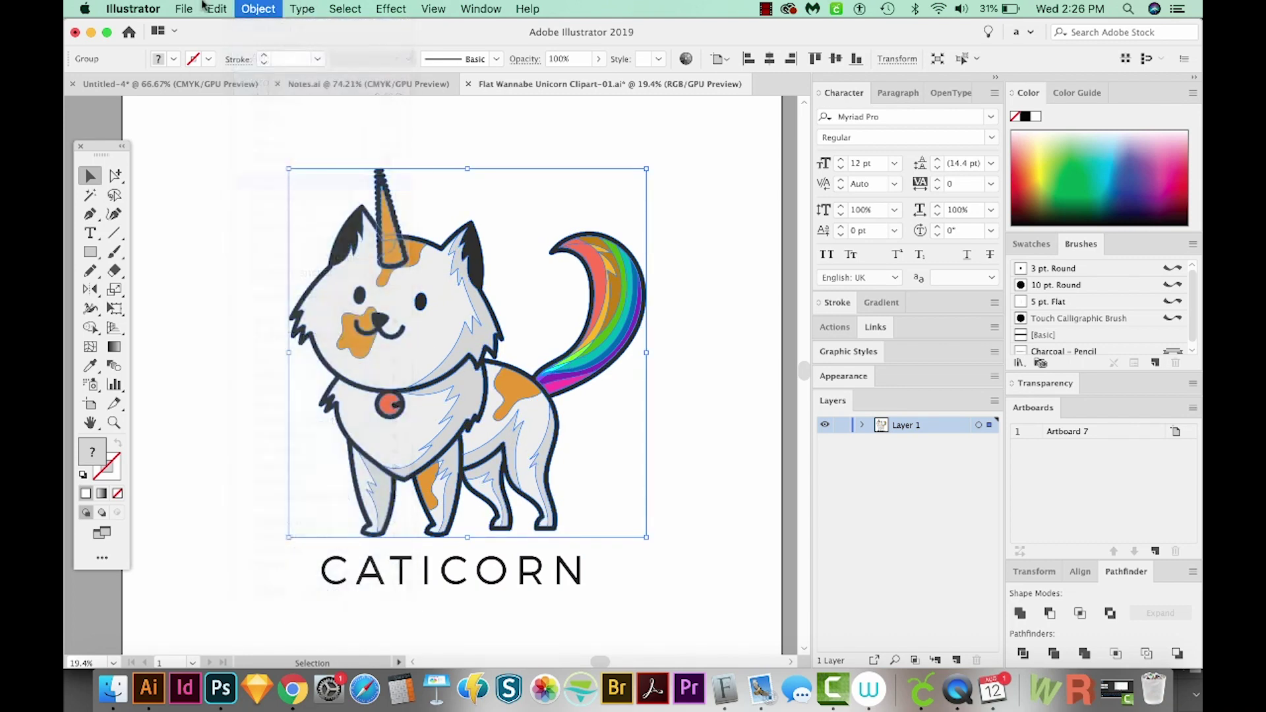
pyautogui.click(247, 10)
pyautogui.click(589, 381)
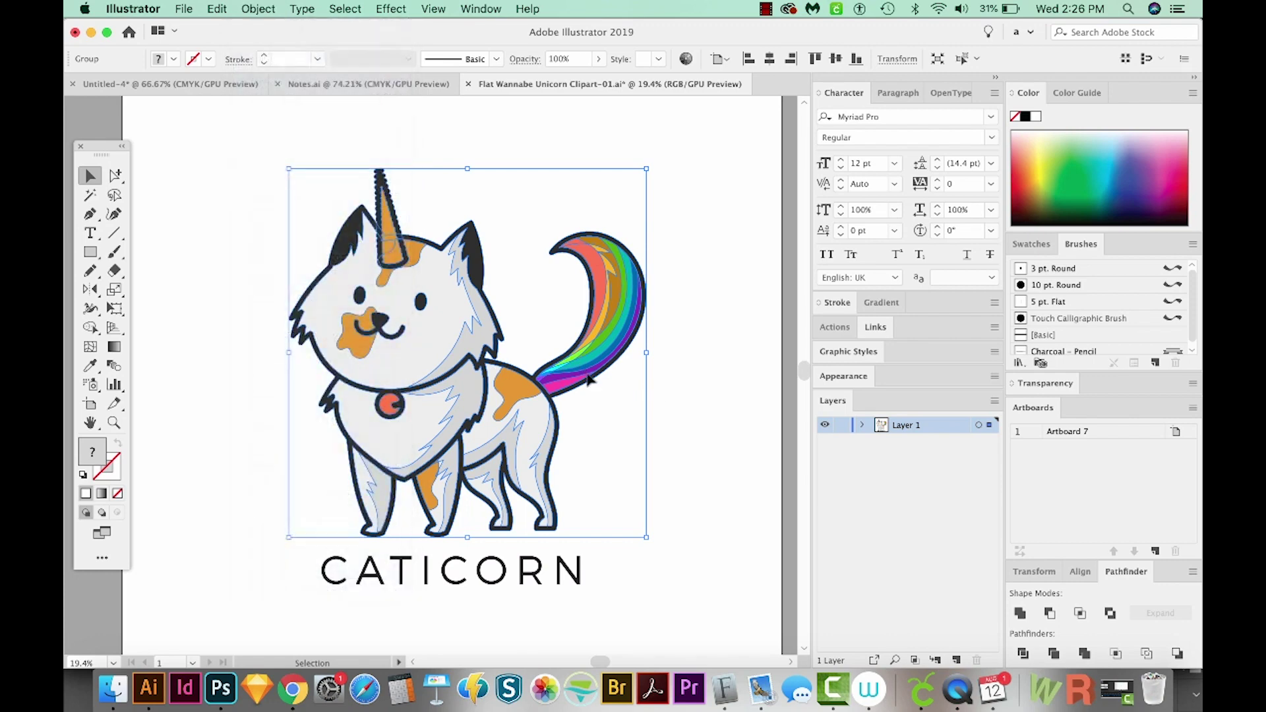
# Step: Add the CATICORN text to the selection and Unite the cat artwork in Pathfinder
pyautogui.keyDown('shift'); pyautogui.click(514, 578); pyautogui.keyUp('shift')
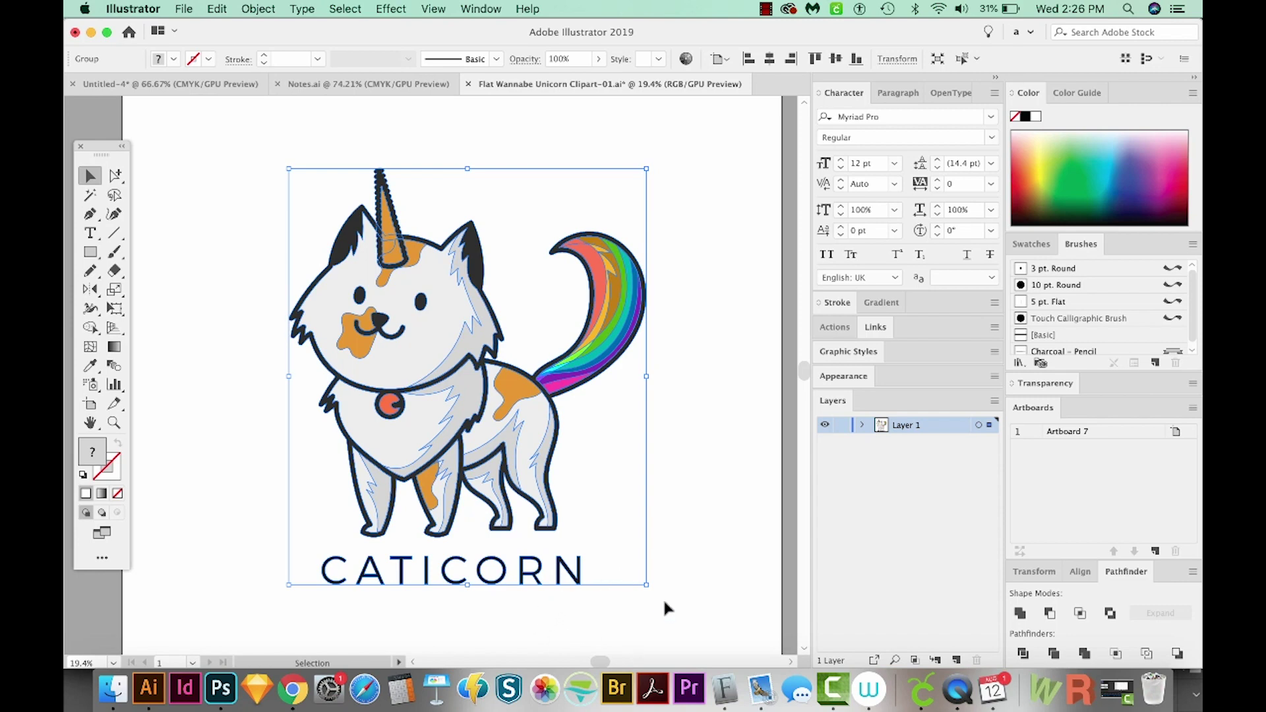
pyautogui.click(1019, 616)
pyautogui.click(1018, 616)
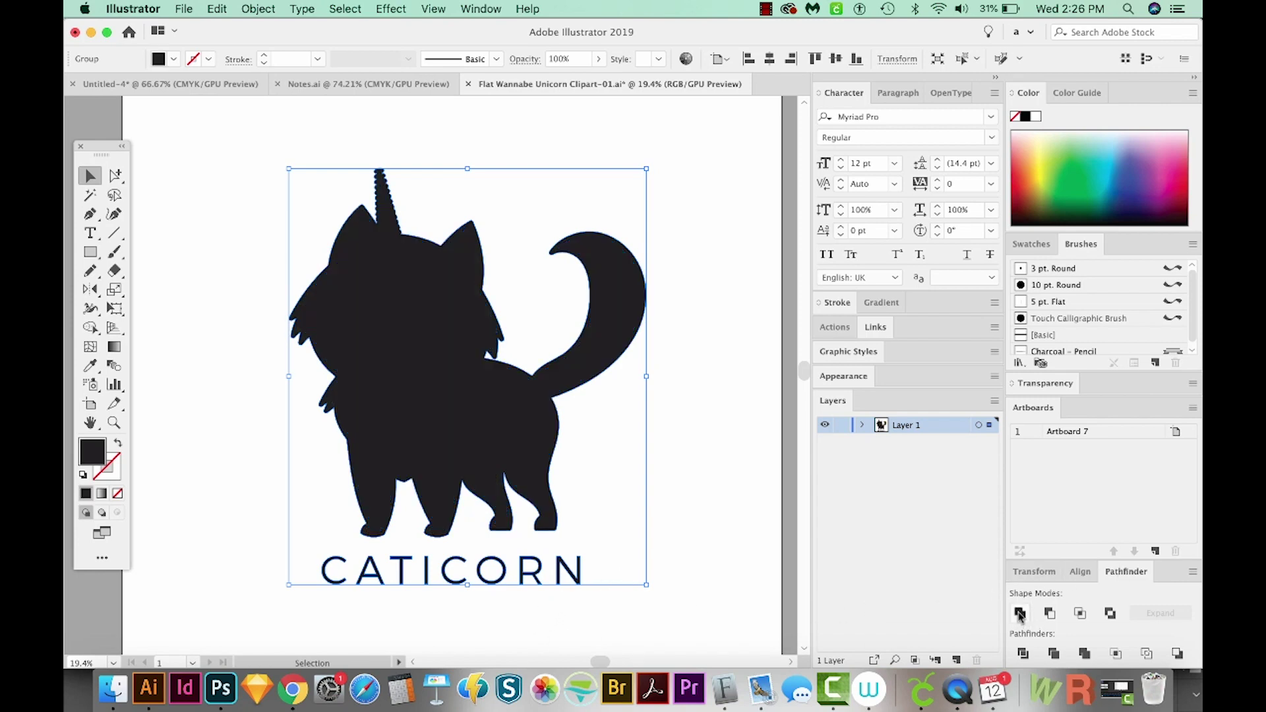
# Step: Open the group's Contents in Appearance and move the Stroke below the Fill
pyautogui.click(851, 376)
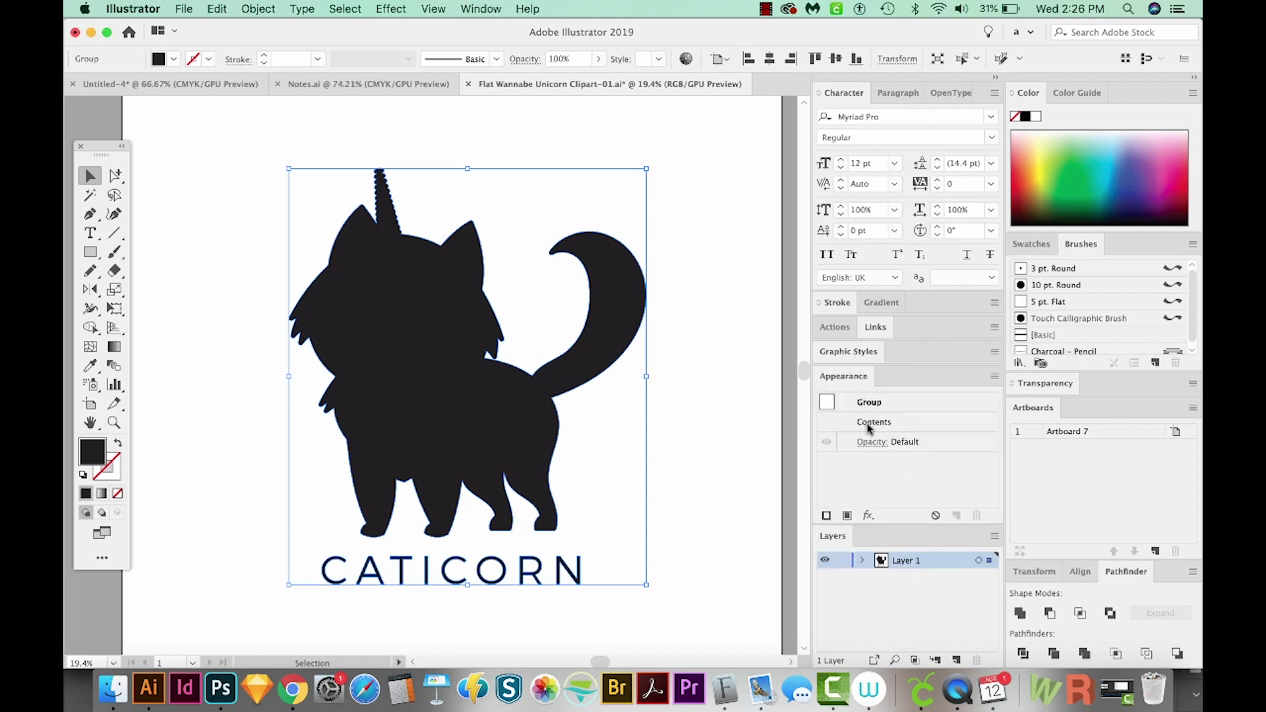
pyautogui.click(868, 427)
pyautogui.doubleClick(869, 426)
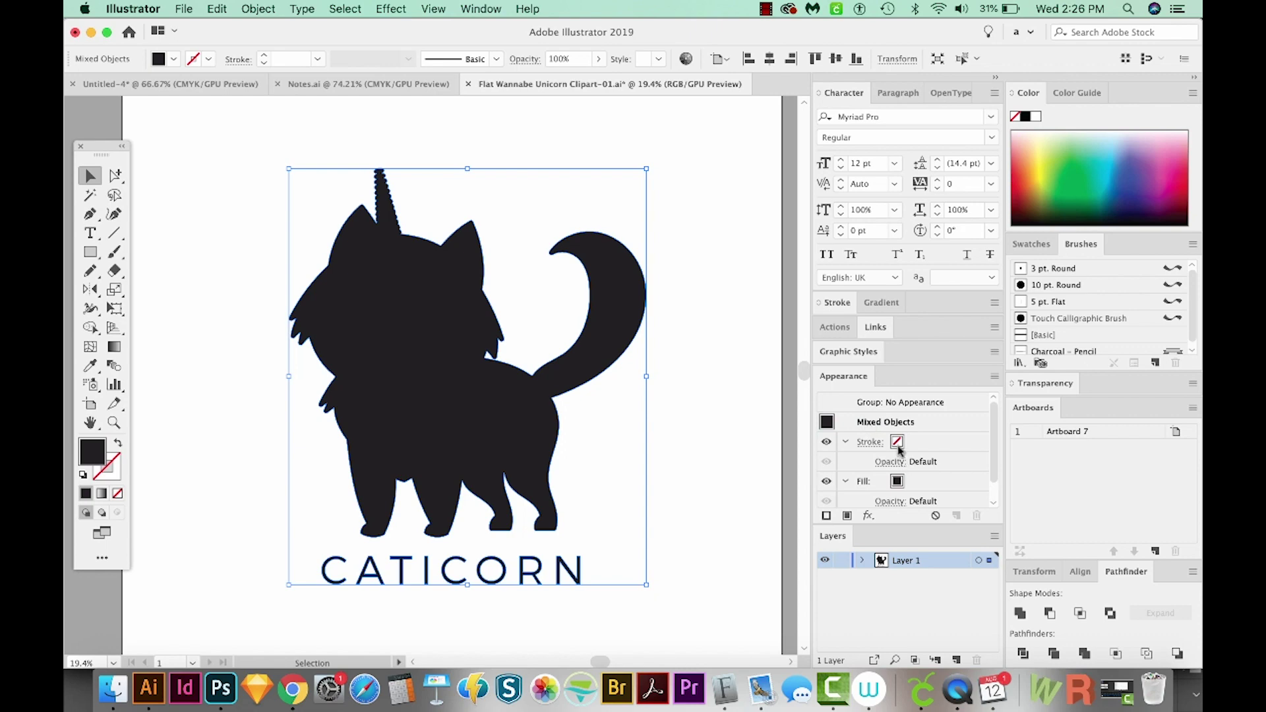
pyautogui.moveTo(908, 446)
pyautogui.mouseDown()
pyautogui.moveTo(936, 463)
pyautogui.moveTo(939, 489)
pyautogui.mouseUp()
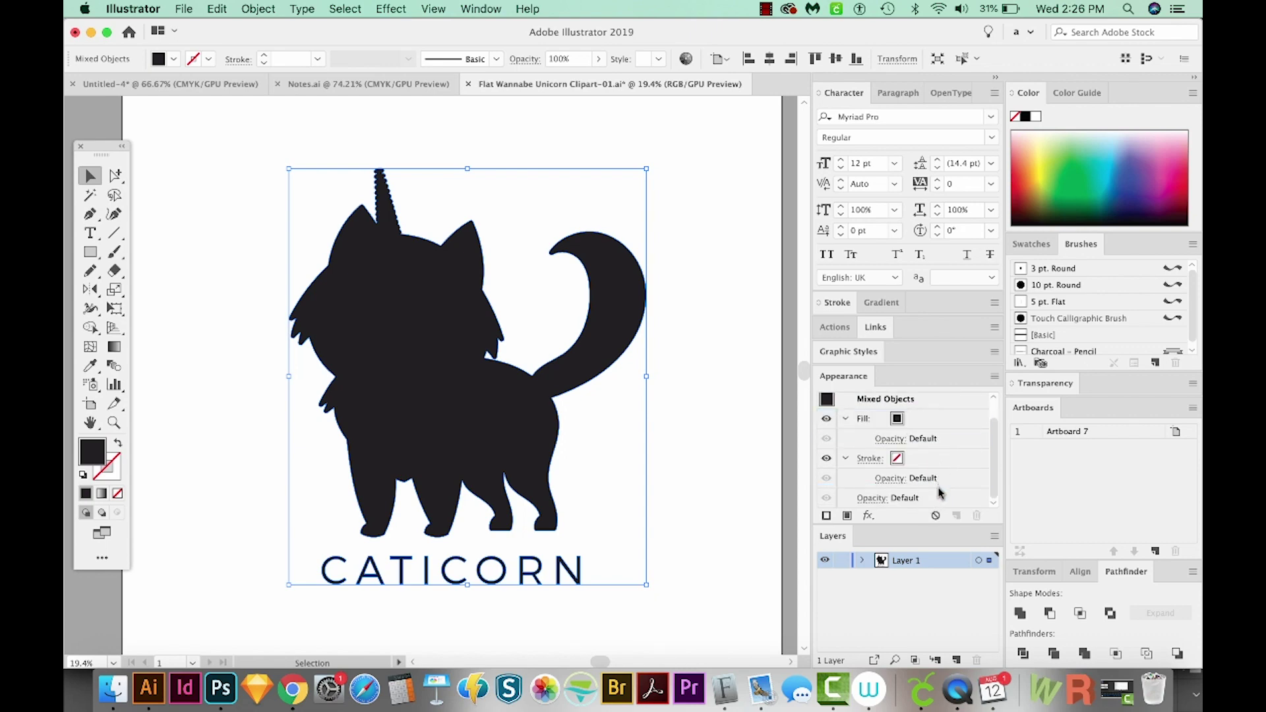
pyautogui.click(949, 478)
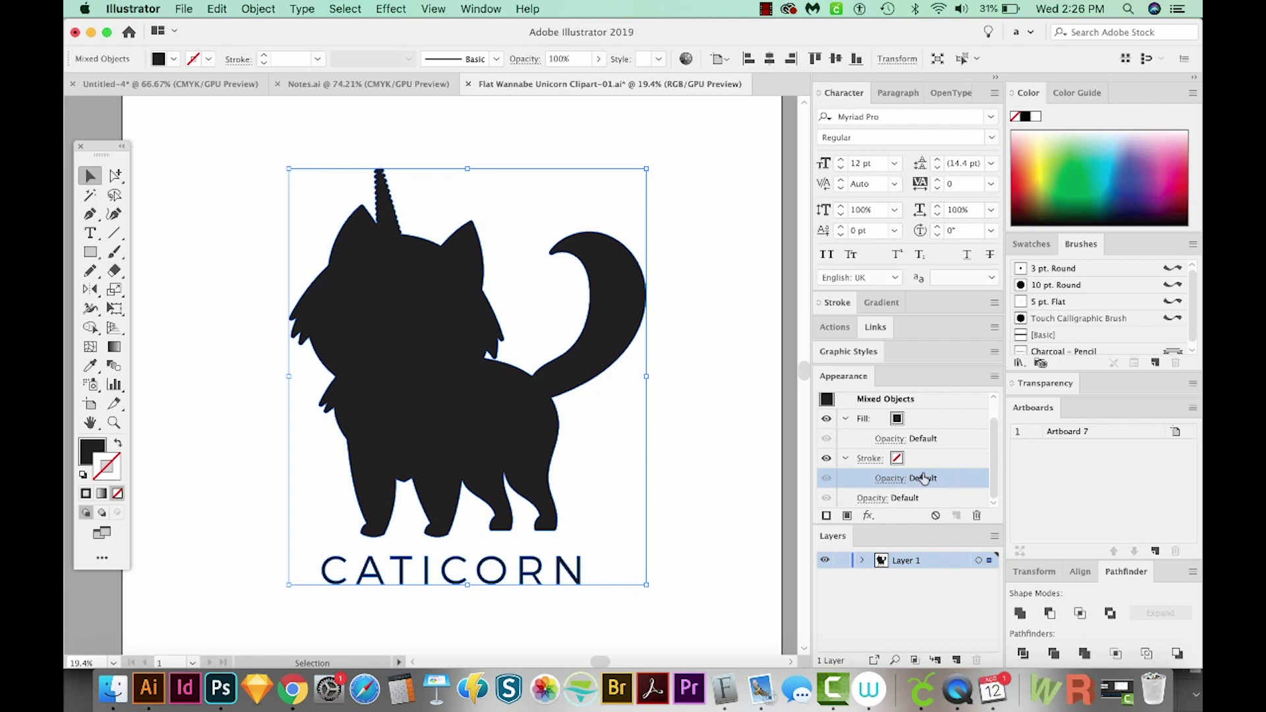
# Step: Give the stroke a light-green colour and raise its weight to 170 pt
pyautogui.click(897, 461)
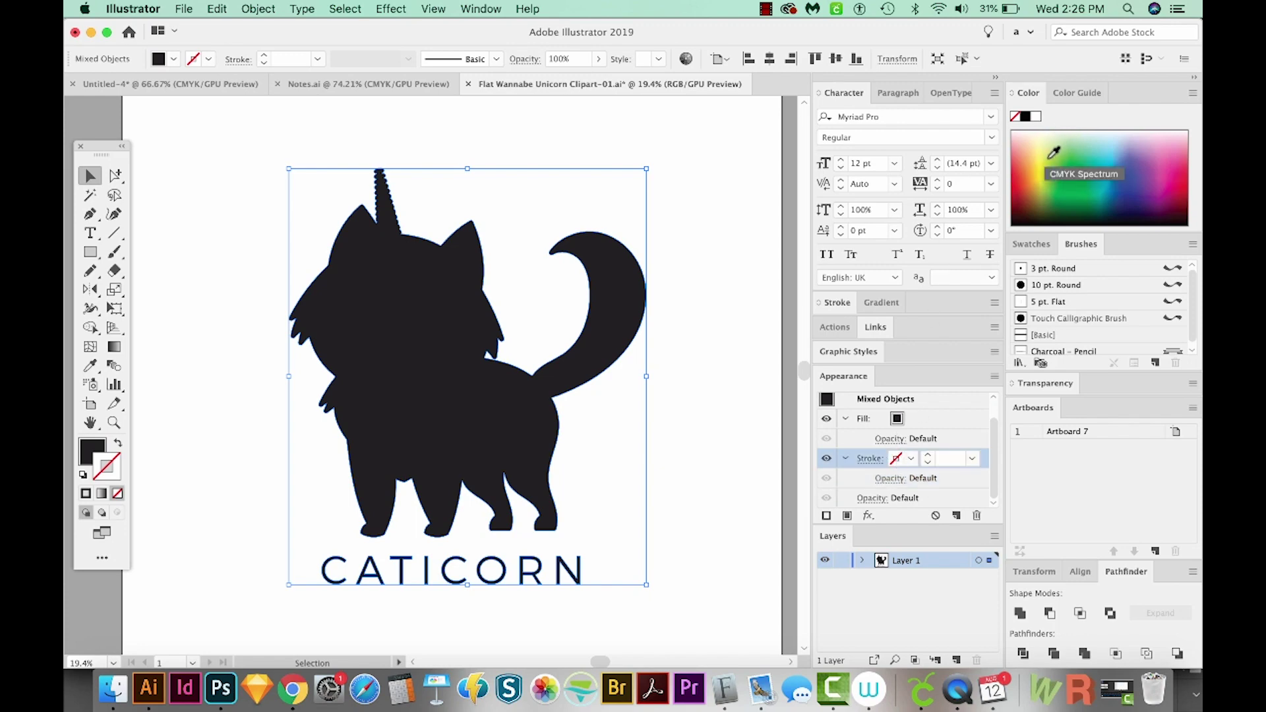
pyautogui.click(1048, 165)
pyautogui.click(947, 458)
pyautogui.write('80')
pyautogui.press('Return')
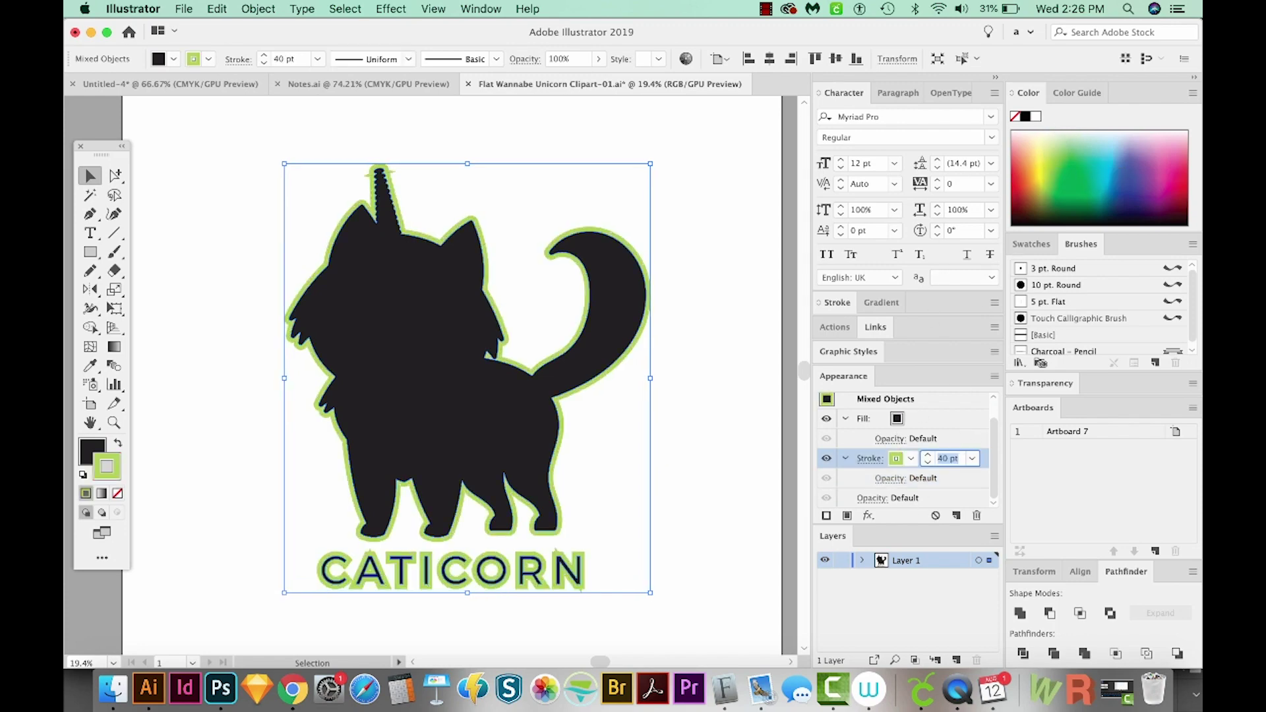
pyautogui.hotkey('shift', 'Up')
pyautogui.hotkey('shift', 'Up')
pyautogui.hotkey('shift', 'Up')
pyautogui.hotkey('shift', 'Up')
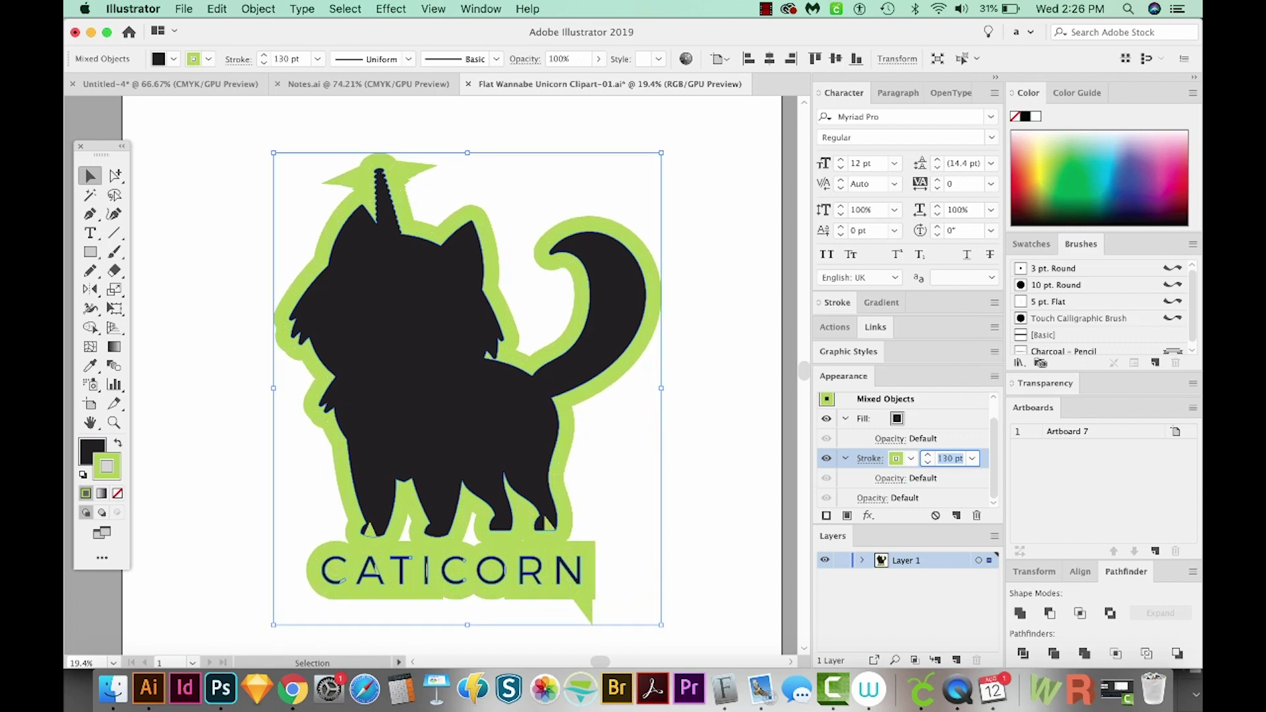
pyautogui.hotkey('shift', 'Up')
pyautogui.hotkey('shift', 'Up')
pyautogui.hotkey('shift', 'Up')
pyautogui.hotkey('shift', 'Up')
pyautogui.hotkey('shift', 'Up')
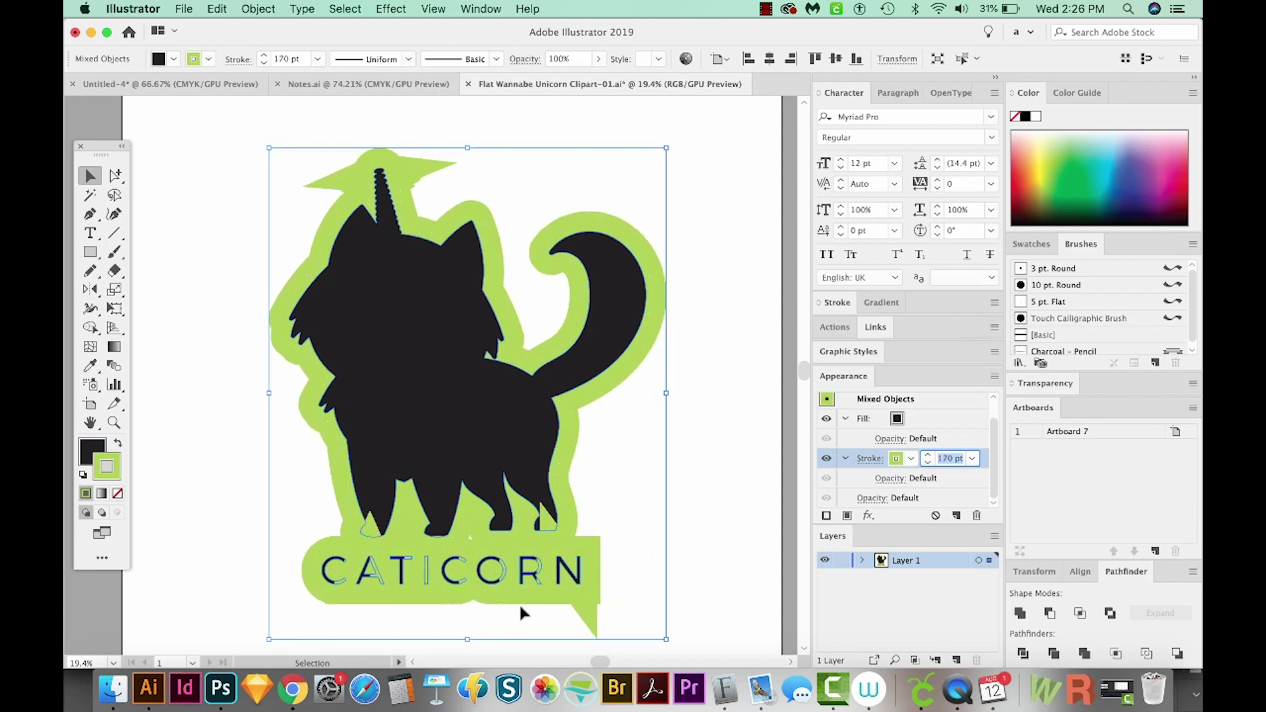
# Step: Set Round Cap and Round Join on the green outline stroke
pyautogui.click(837, 305)
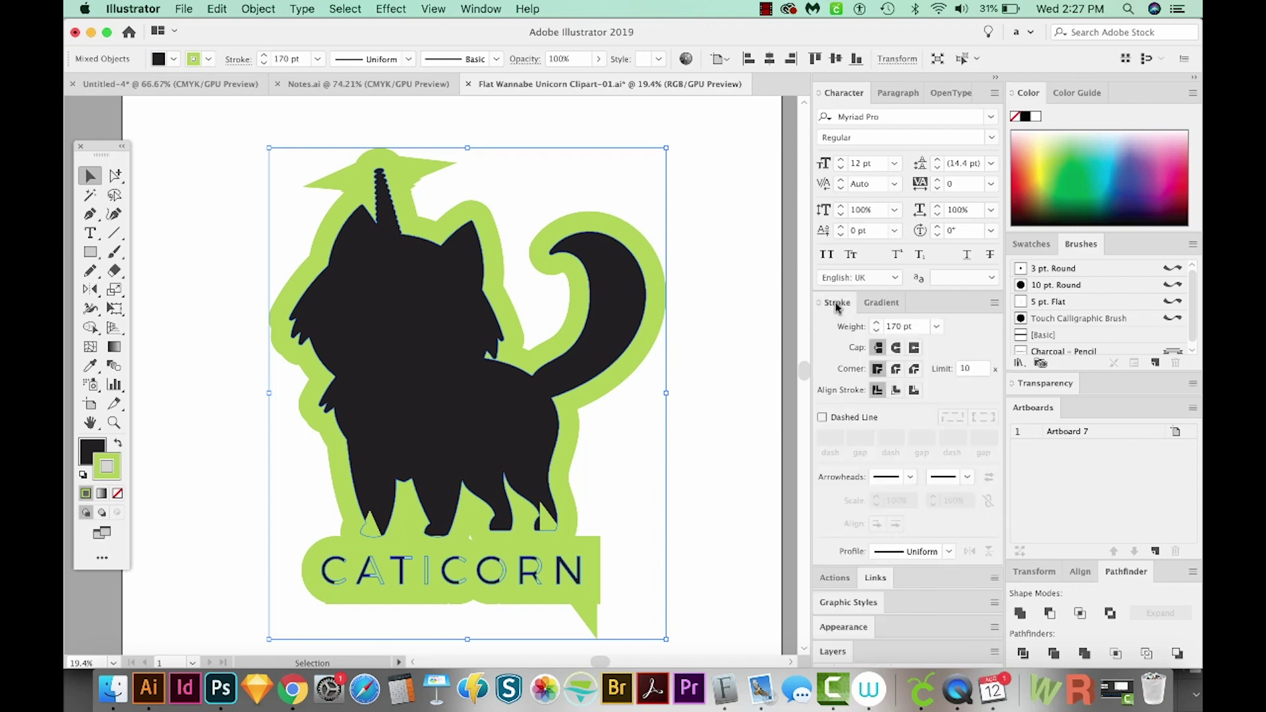
pyautogui.click(896, 348)
pyautogui.click(896, 368)
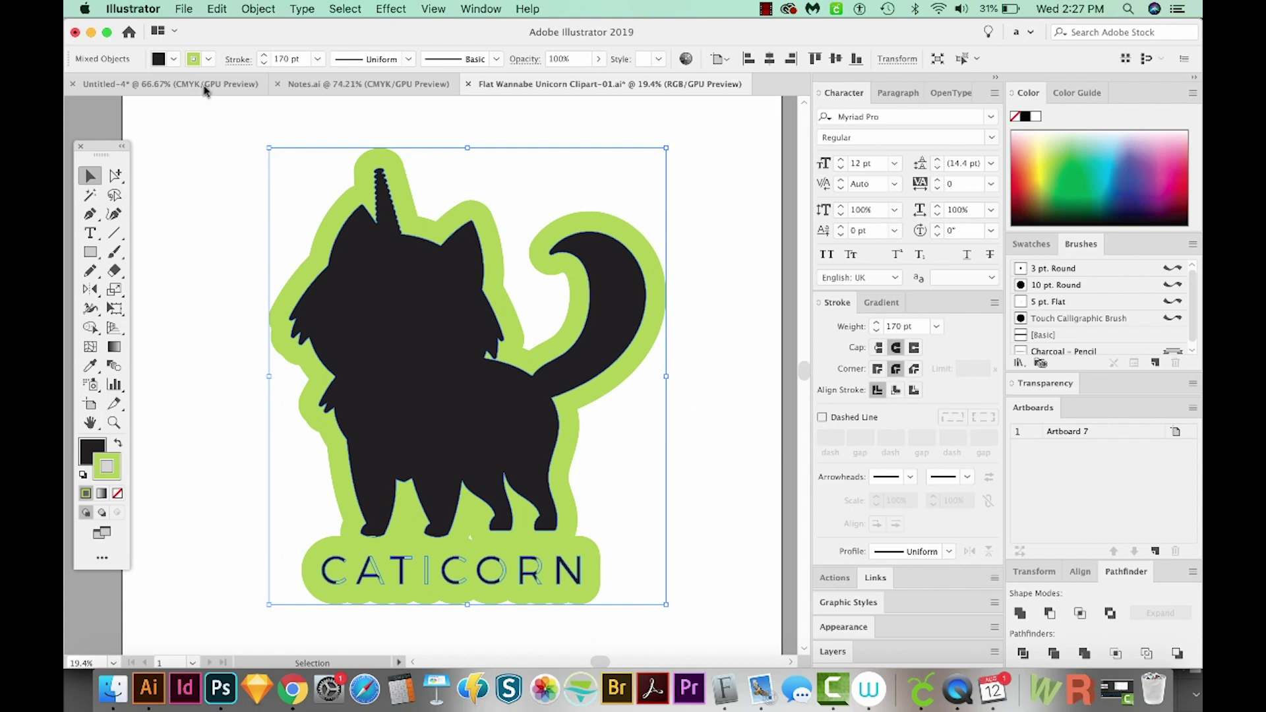
# Step: Expand Appearance, expand Fill and Stroke, then Unite all shapes in Pathfinder
pyautogui.click(256, 10)
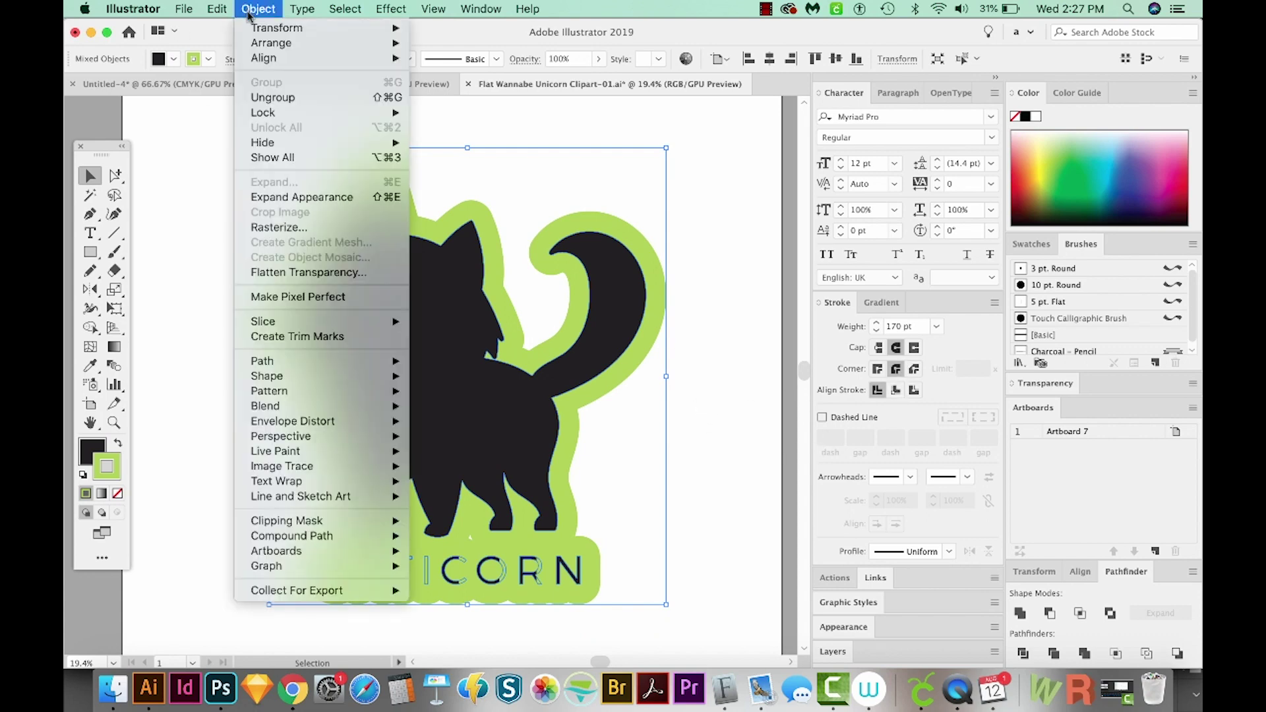
pyautogui.click(296, 198)
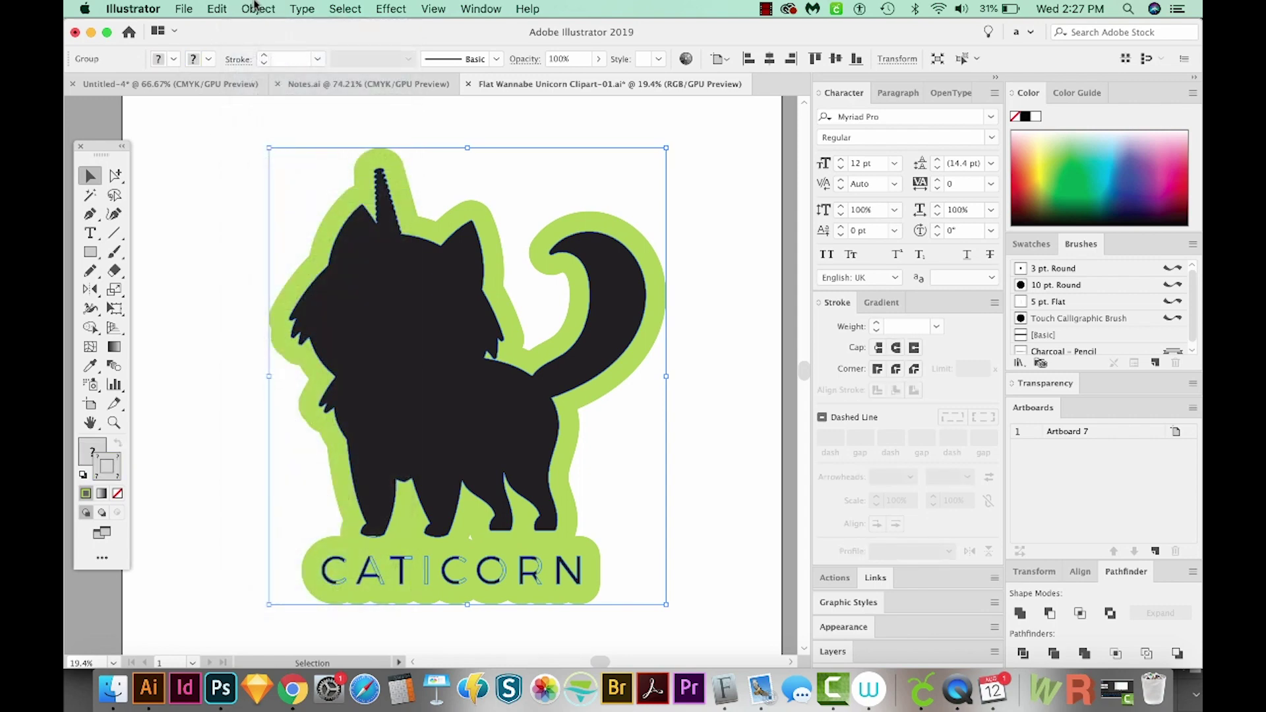
pyautogui.click(255, 8)
pyautogui.click(294, 182)
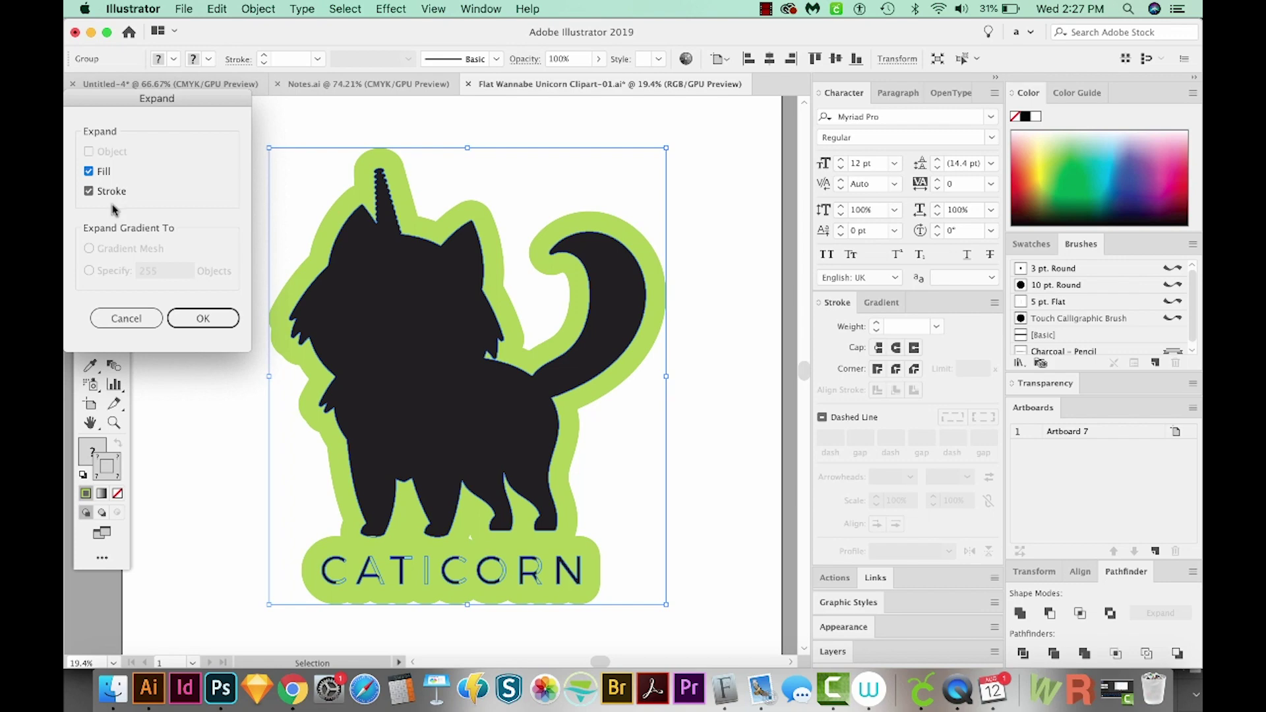
pyautogui.click(196, 318)
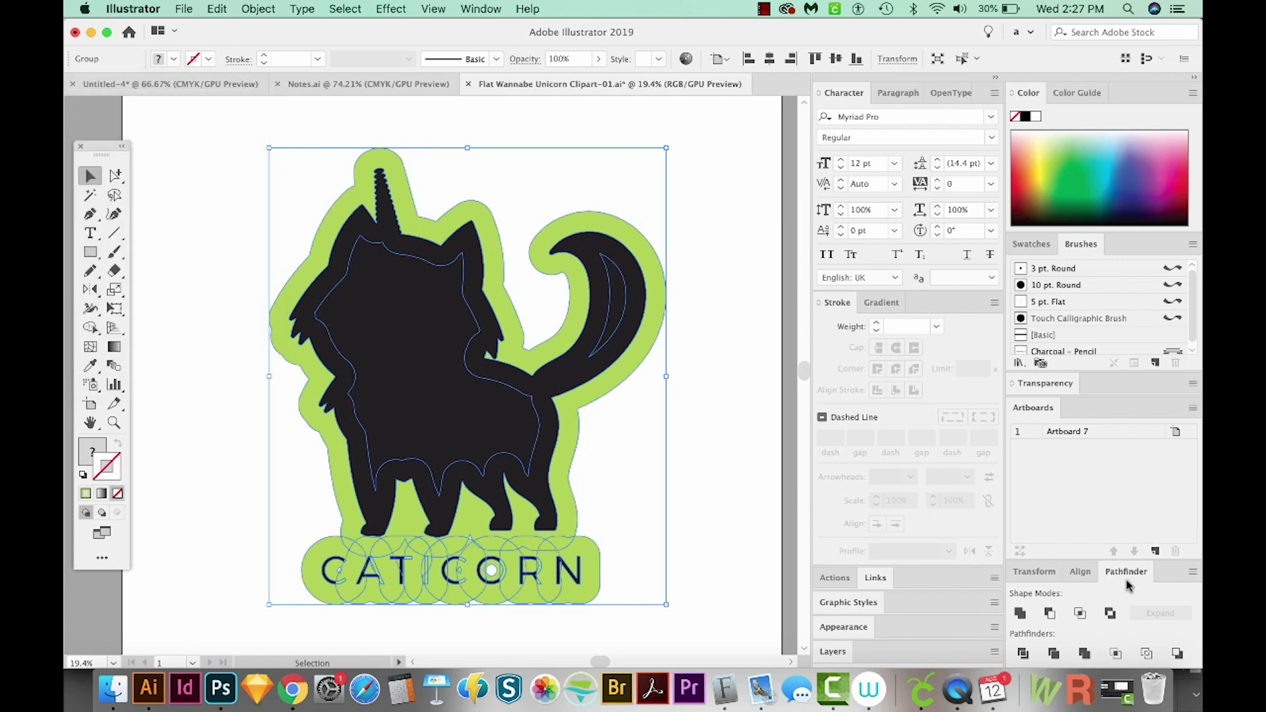
pyautogui.click(1020, 613)
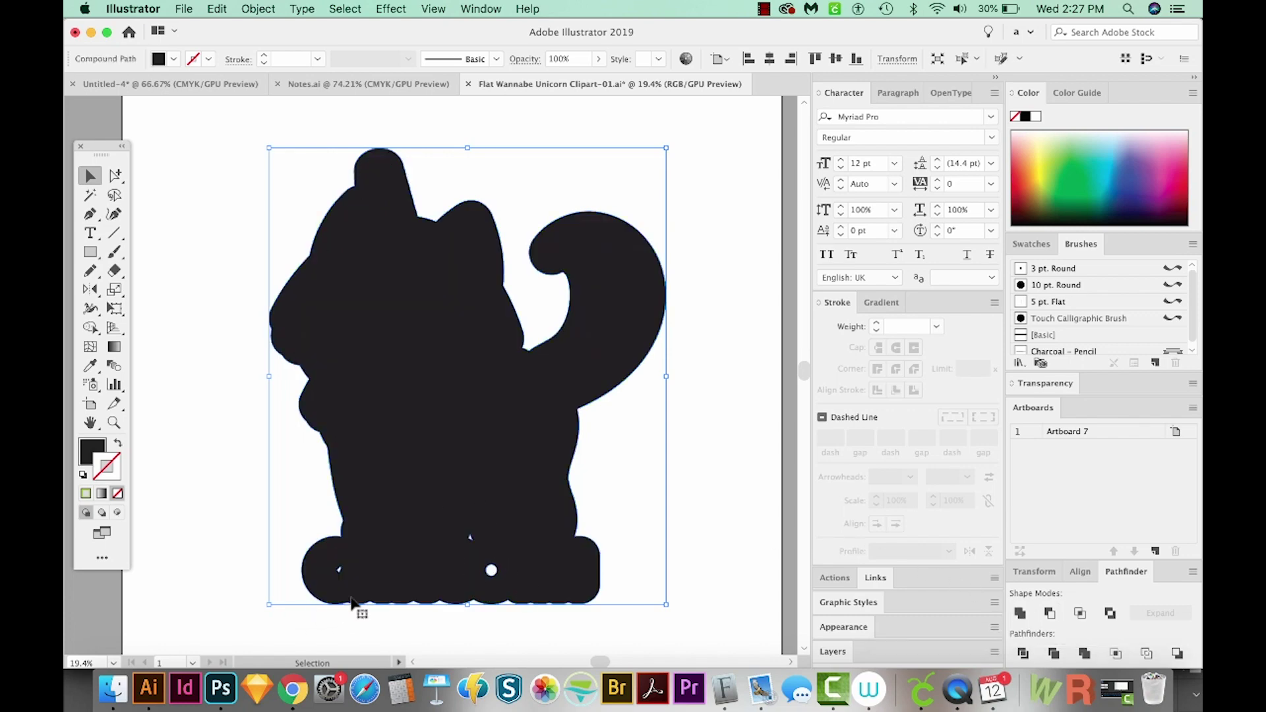
# Step: Direct-select the silhouette path and swap its fill and stroke with Shift+X
pyautogui.press('a')
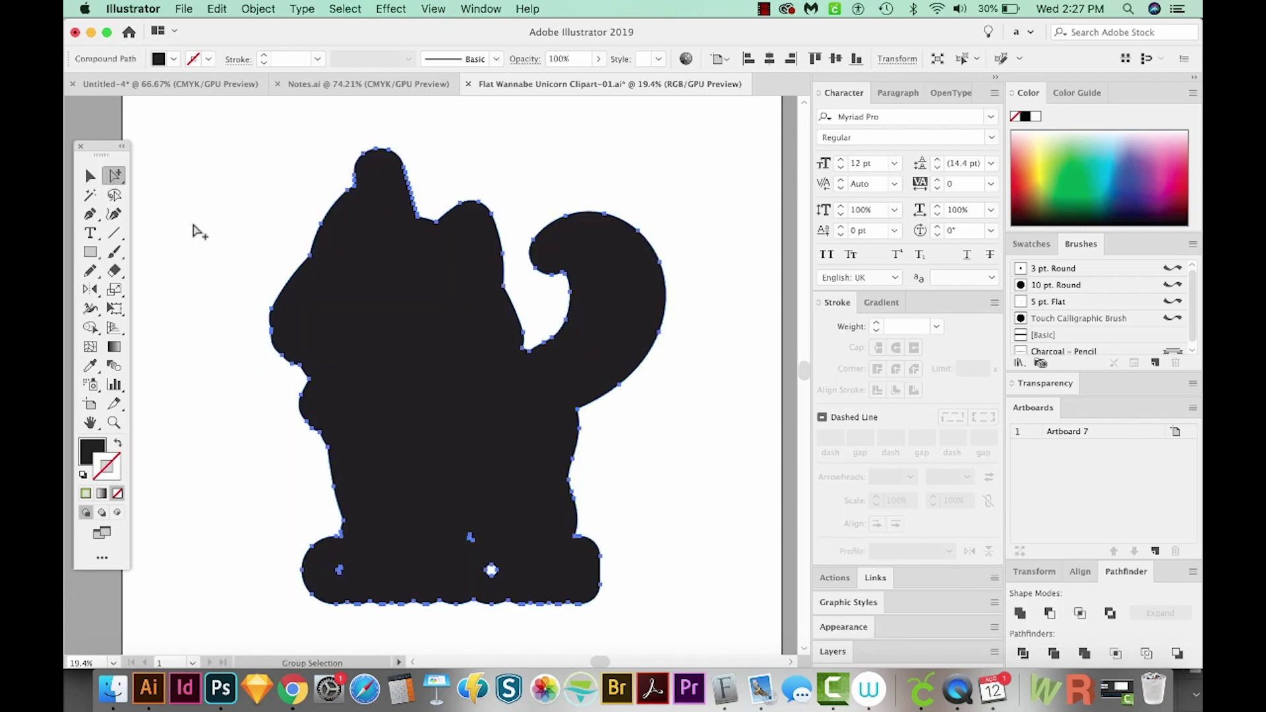
pyautogui.click(605, 456)
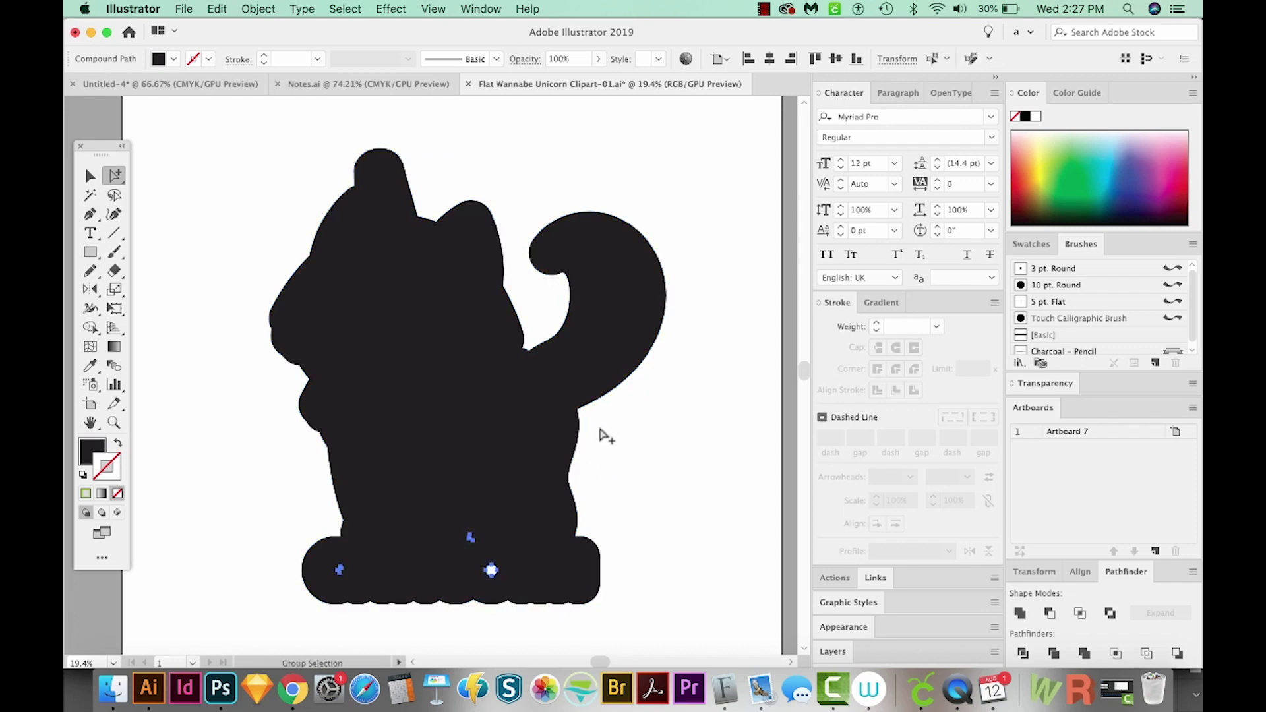
pyautogui.click(499, 448)
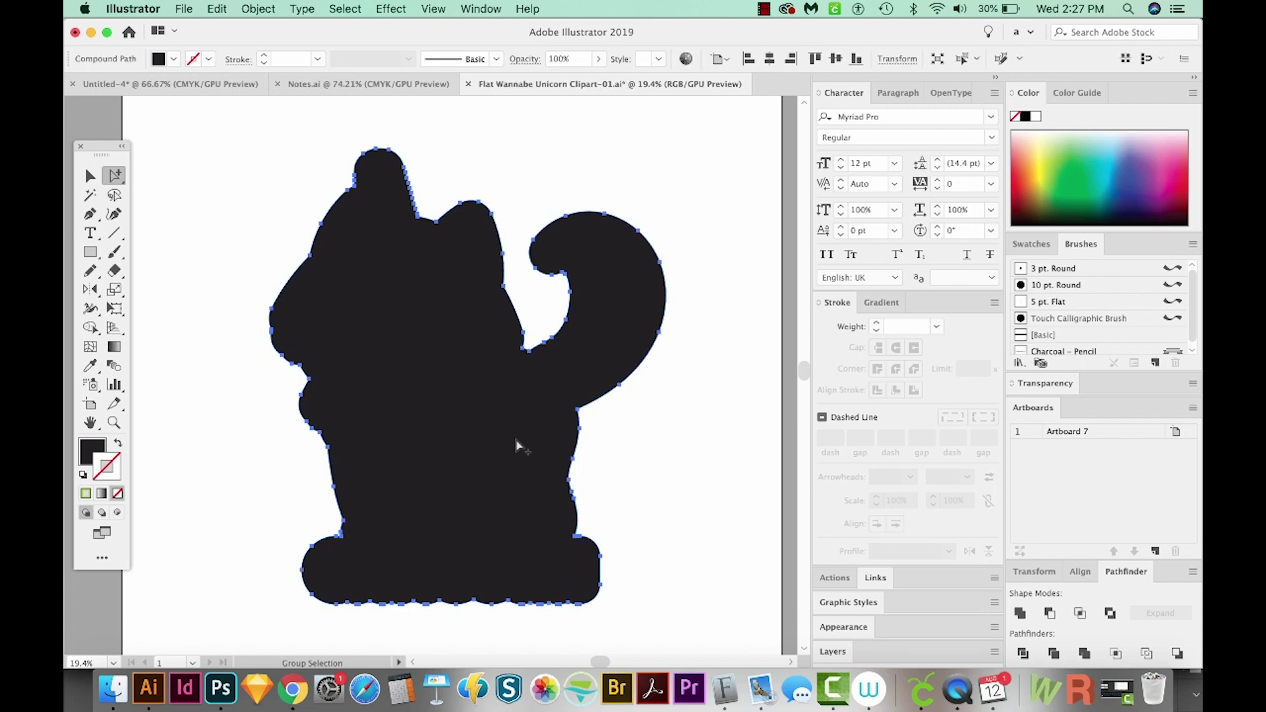
pyautogui.hotkey('shift', 'x')
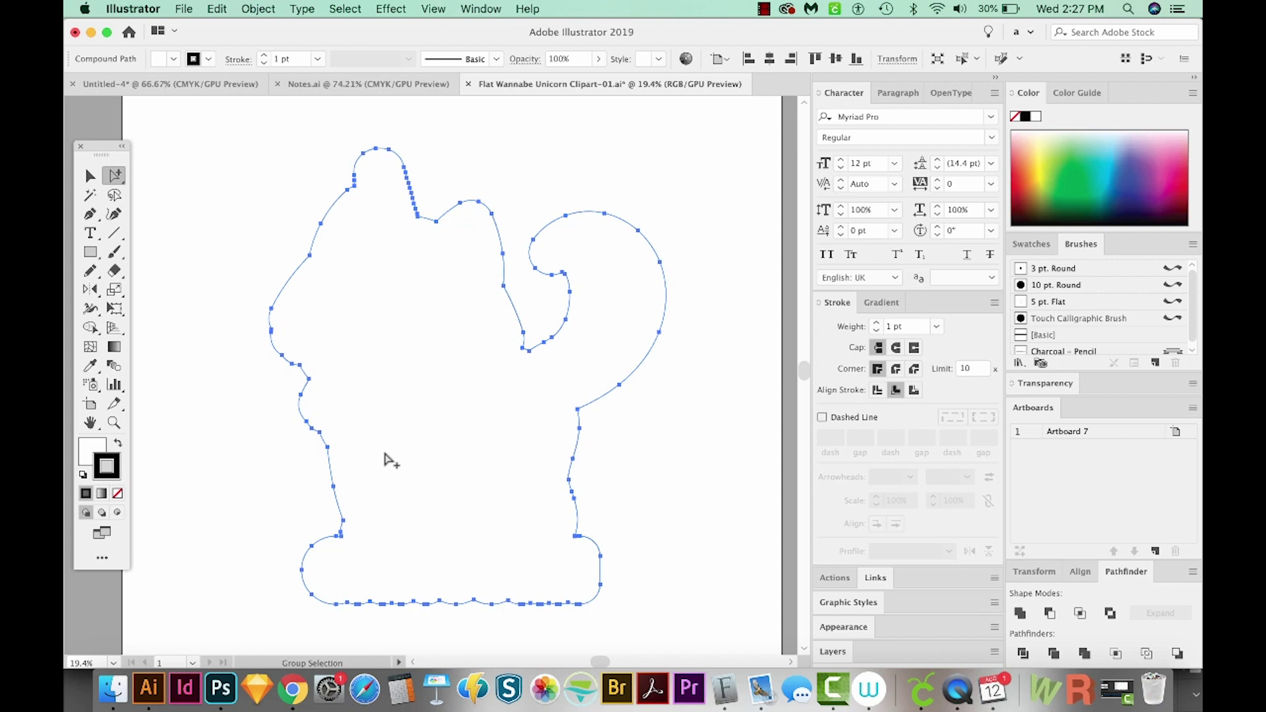
# Step: Set the contour shape's stroke weight to 5 pt
pyautogui.click(642, 503)
pyautogui.press('v')
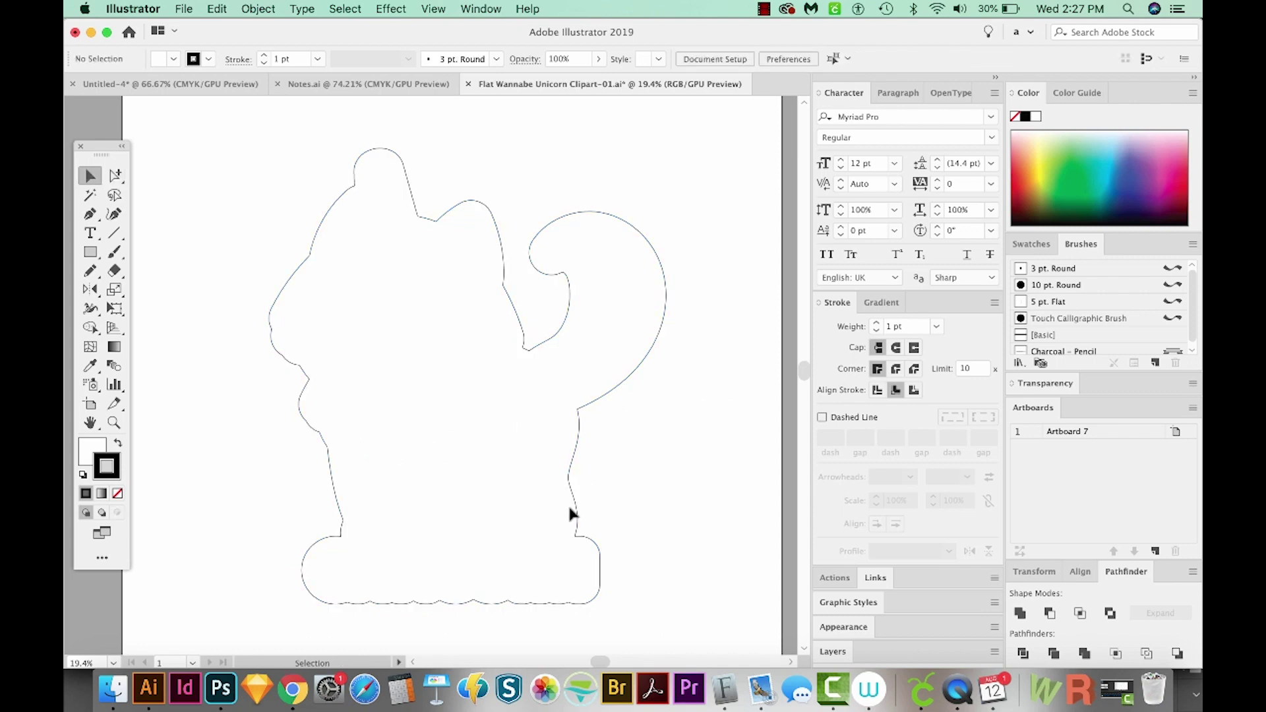
pyautogui.click(569, 509)
pyautogui.click(877, 322)
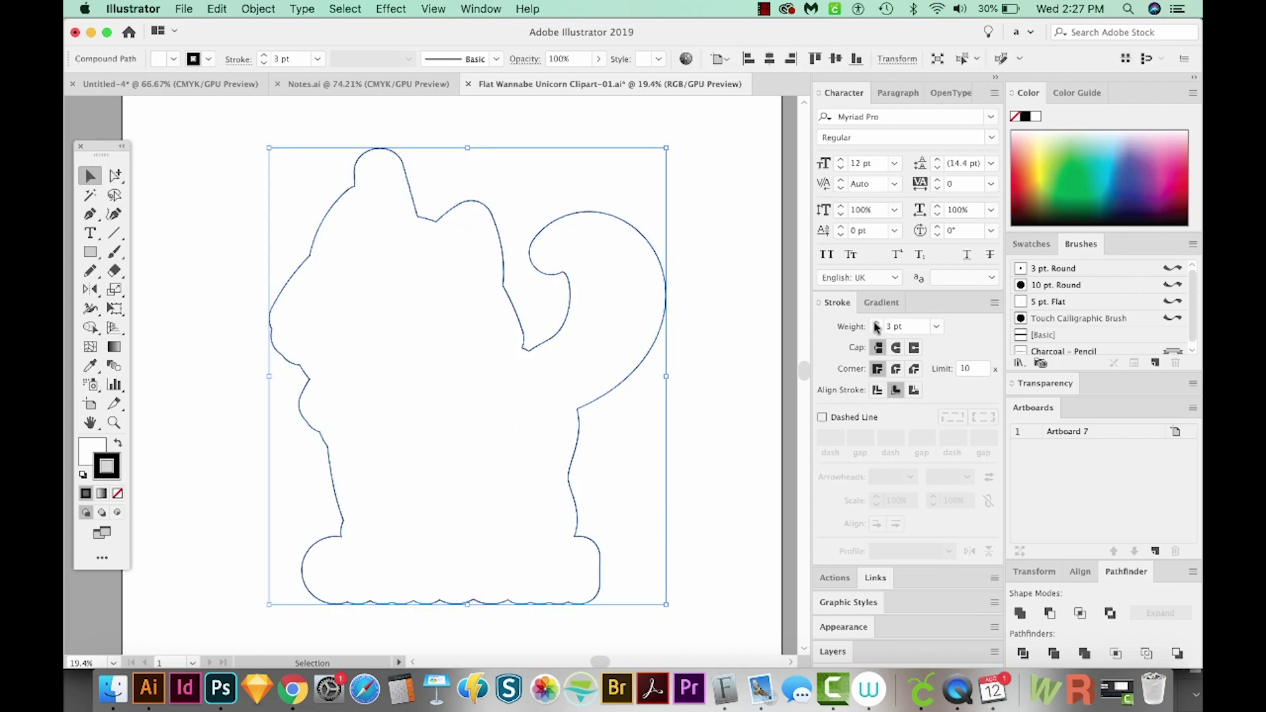
pyautogui.click(877, 322)
pyautogui.click(877, 323)
# Step: Toggle the bounding box display and deselect the contour
pyautogui.press('super+shift+b')
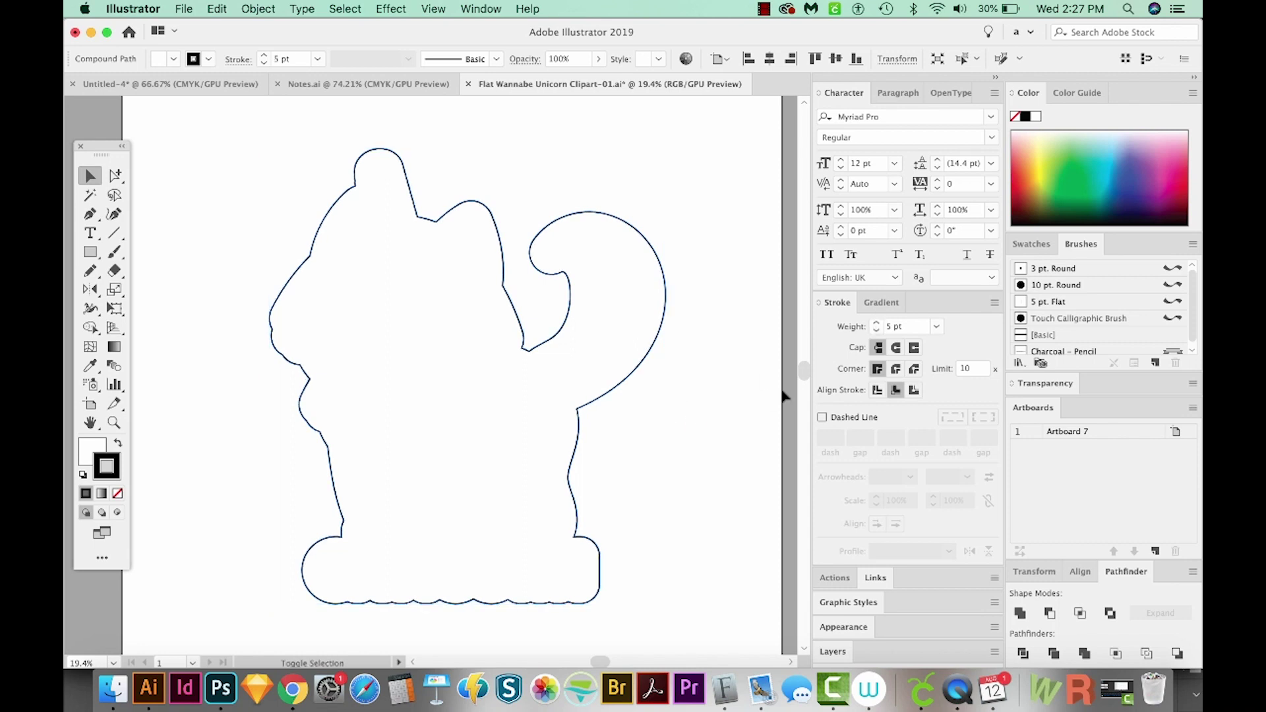
pyautogui.press('super+shift+b')
pyautogui.press('super+shift+b')
pyautogui.press('super+shift+b')
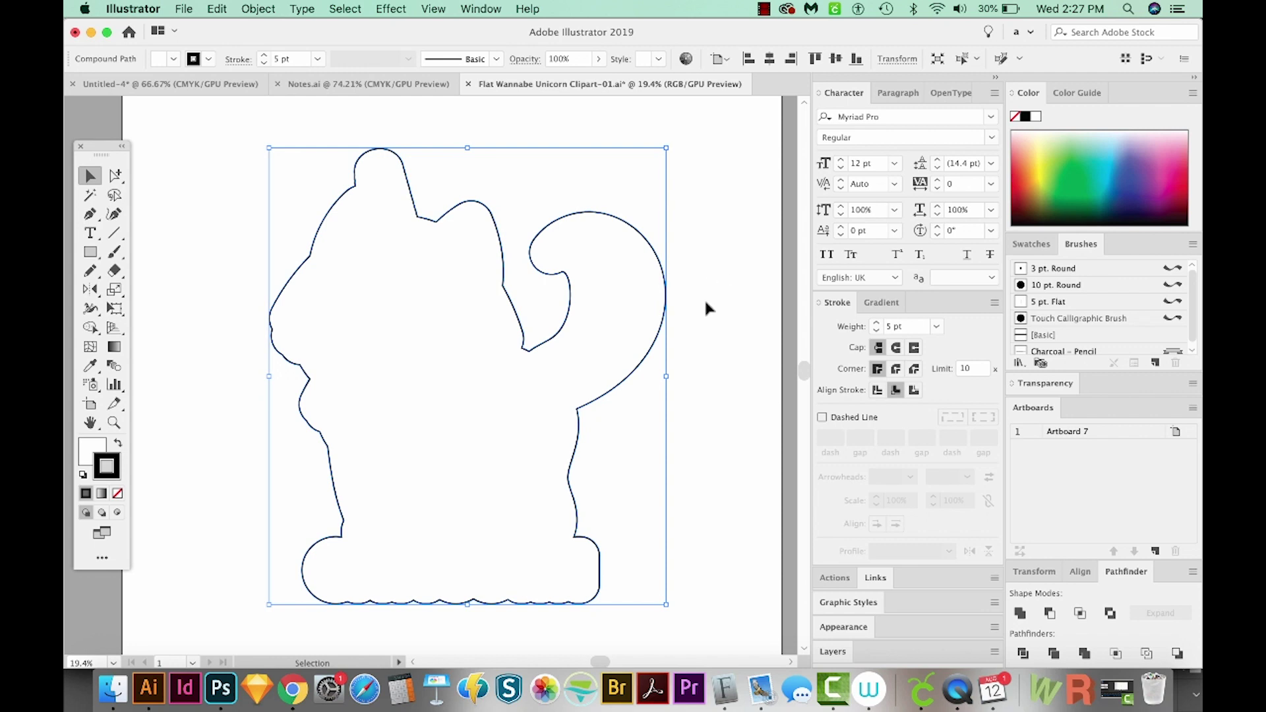
pyautogui.click(692, 295)
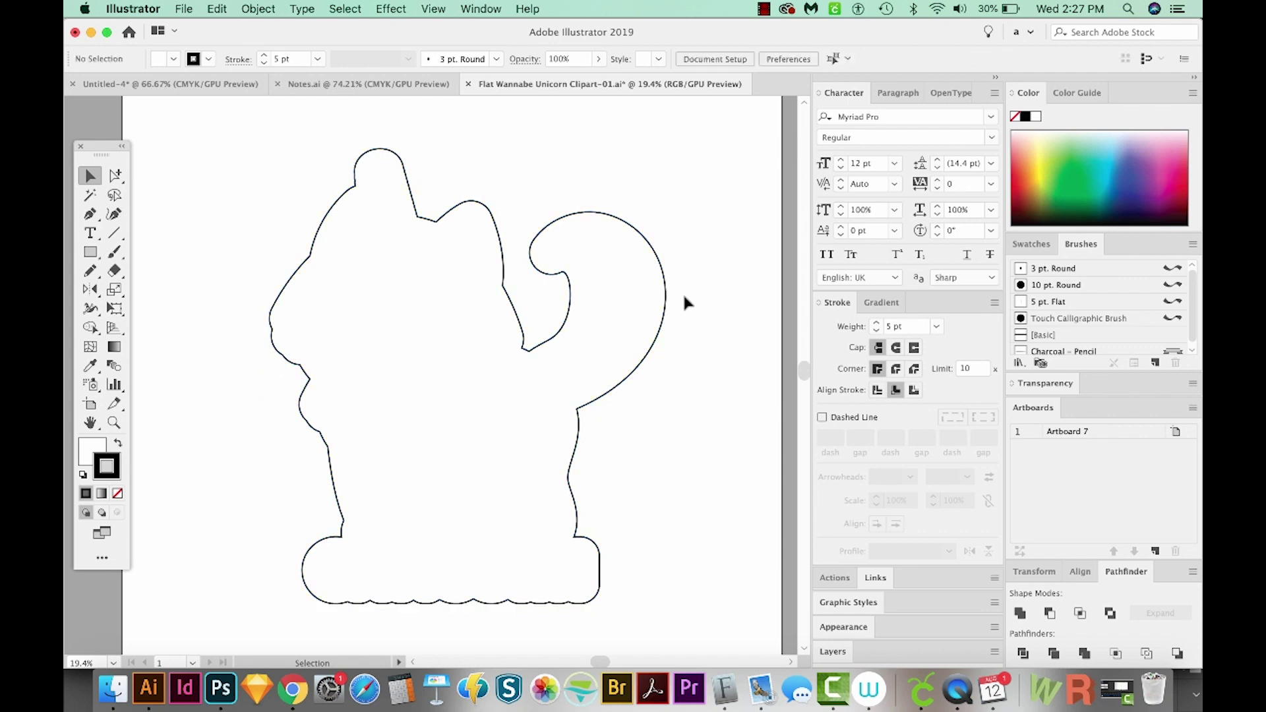
pyautogui.click(260, 9)
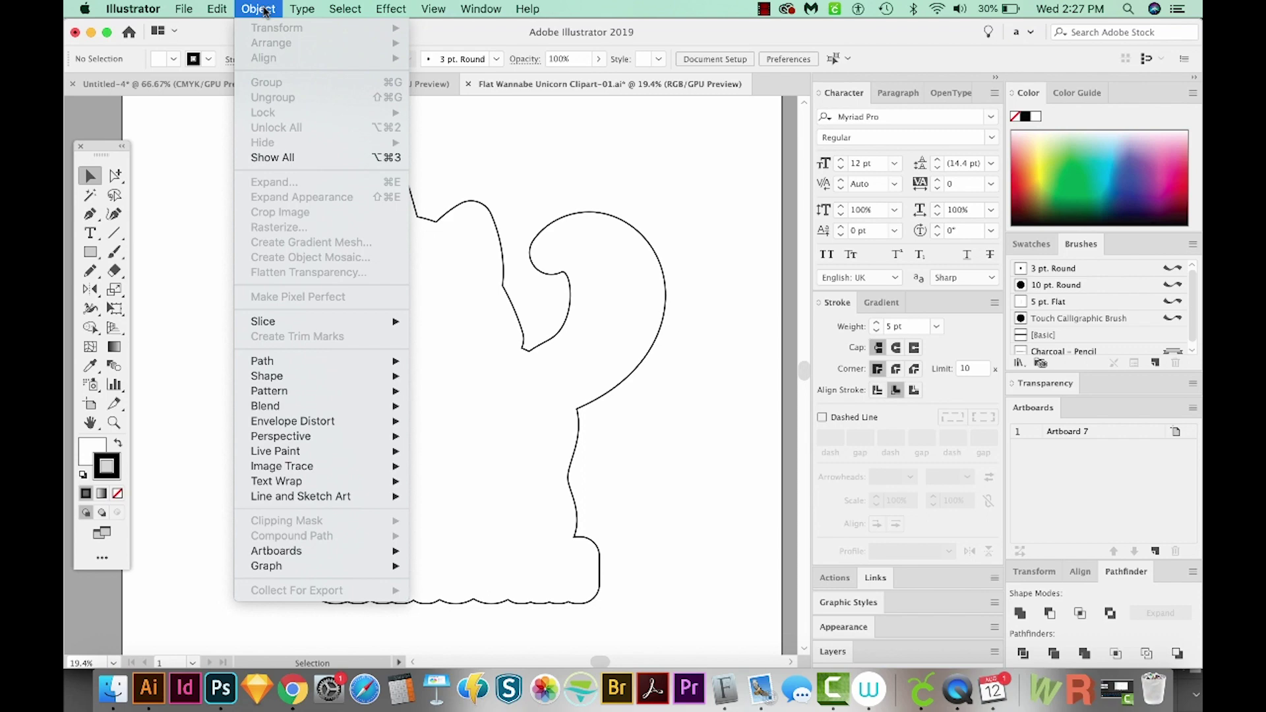
# Step: Reveal the hidden caticorn artwork with Object > Show All, deselect, and recentre the view
pyautogui.click(318, 158)
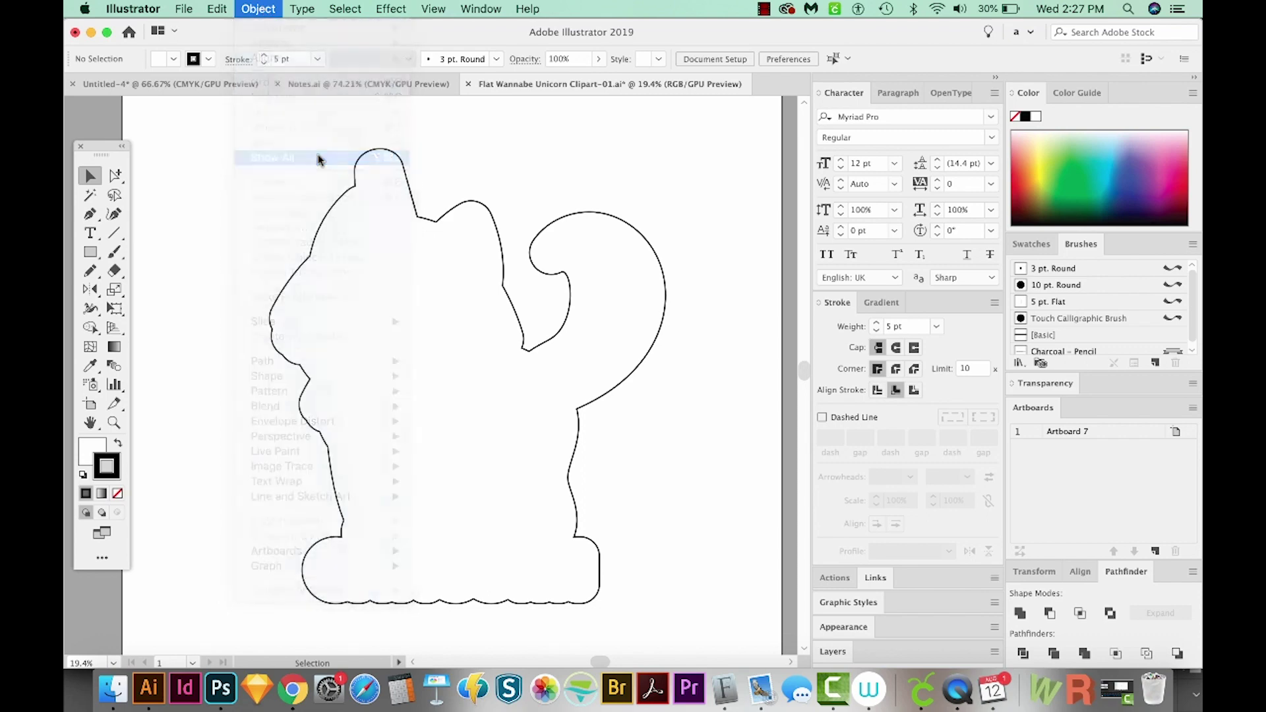
pyautogui.click(730, 390)
pyautogui.moveTo(701, 514); pyautogui.dragTo(672, 492)
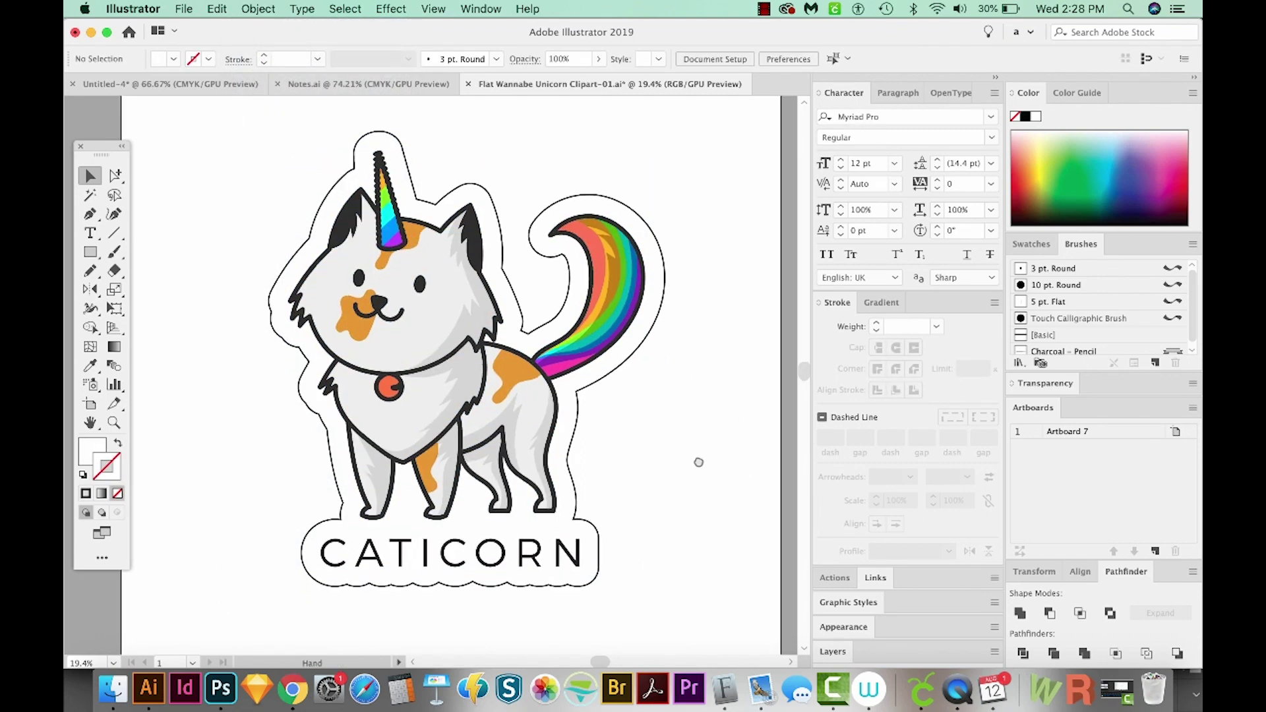